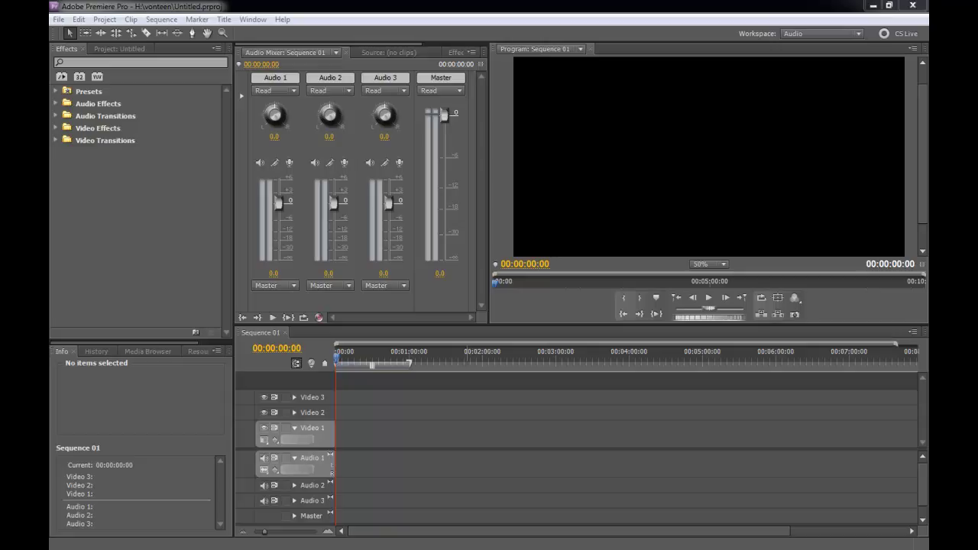
Start a new Premiere Pro project from File > New > Project.
click(126, 228)
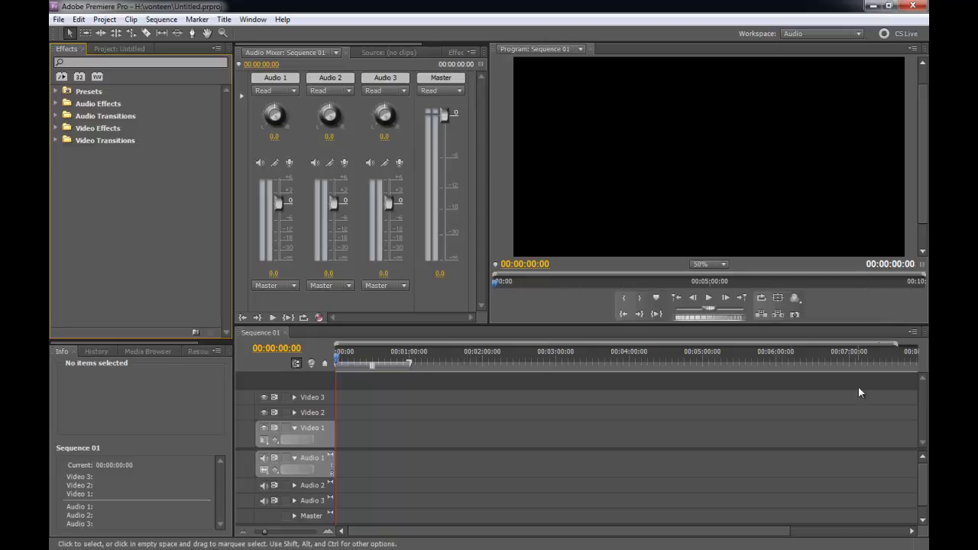
click(59, 20)
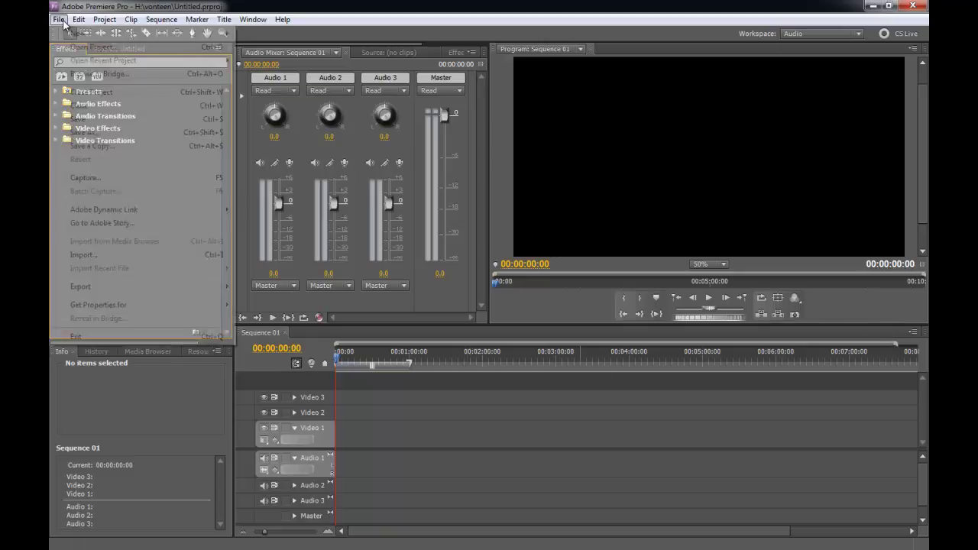
mouse_move(77, 36)
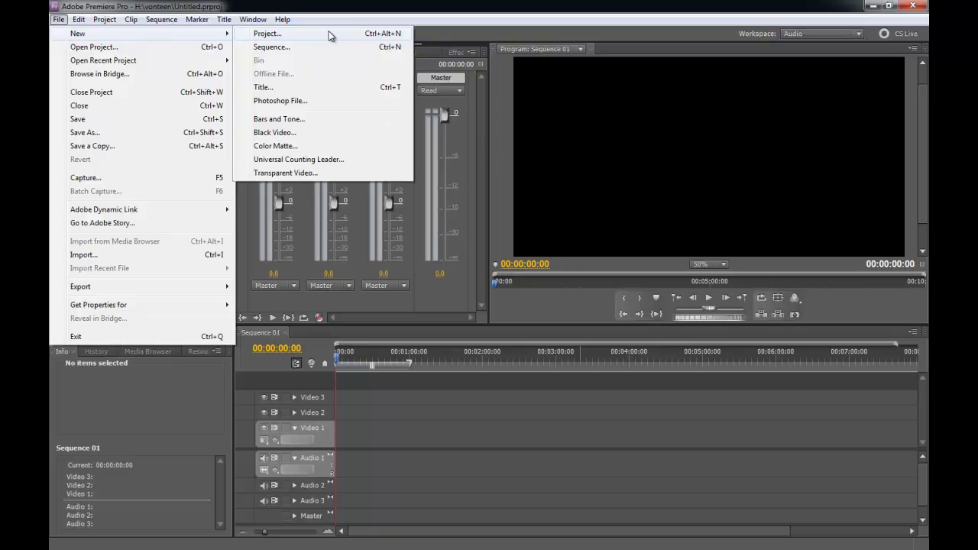
click(330, 36)
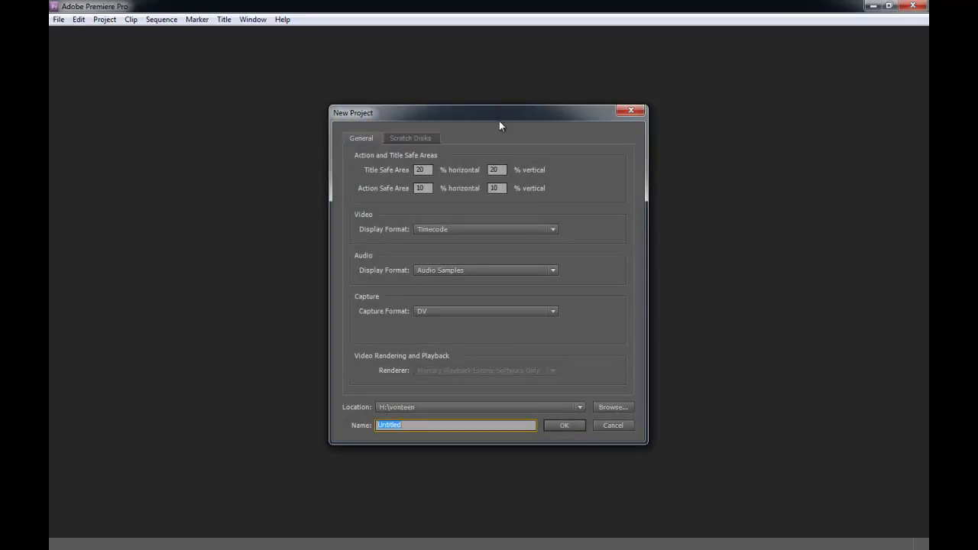
drag(499, 120, 504, 94)
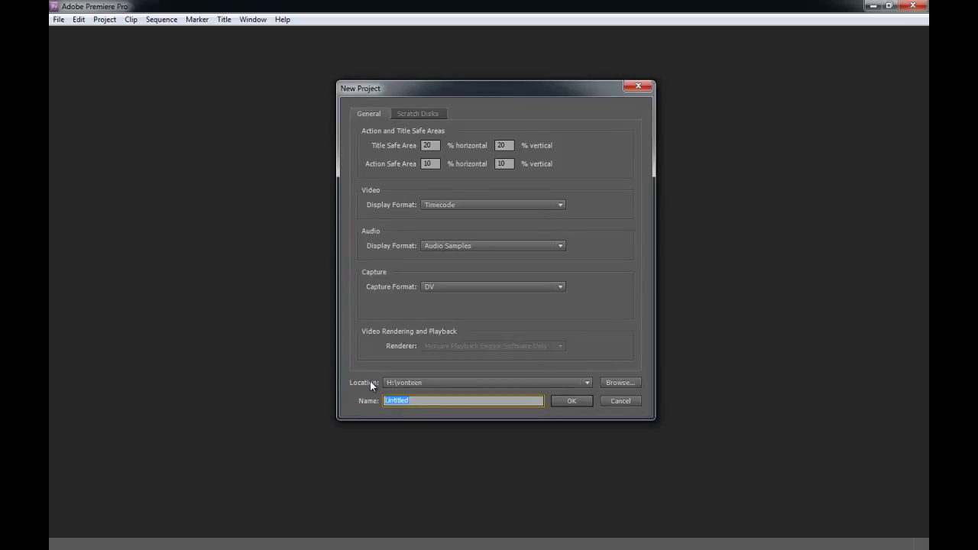
Keep H:\vonteen as the project location and name the project 'test'.
click(459, 382)
click(591, 378)
click(616, 383)
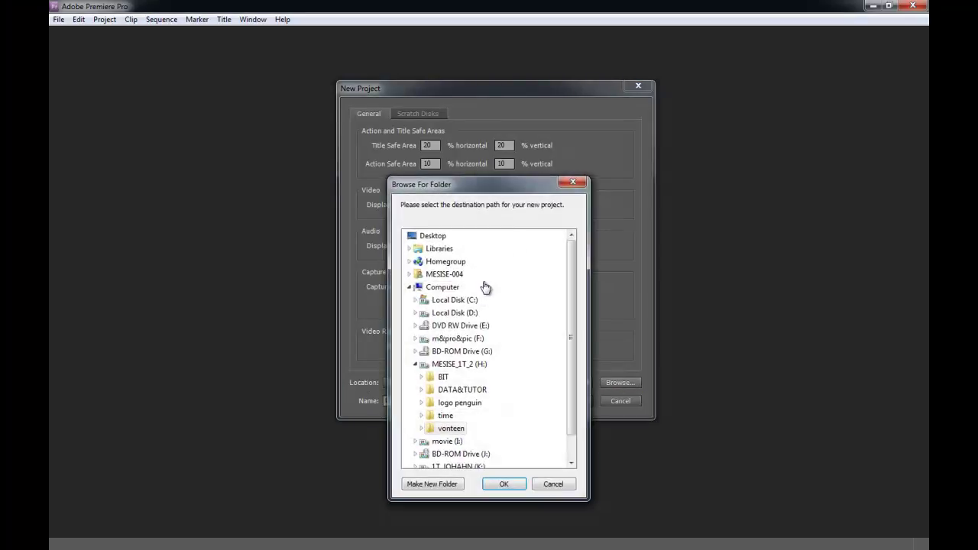
click(553, 486)
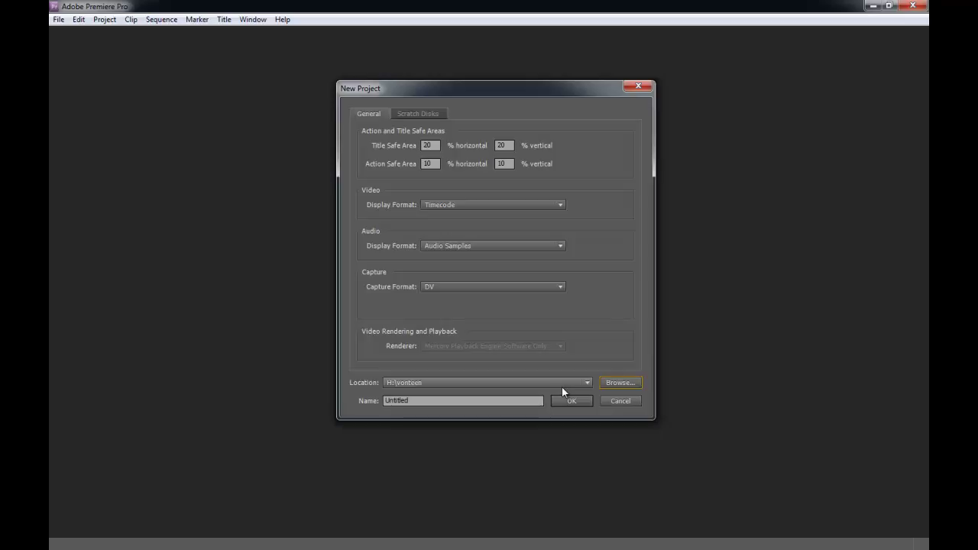
drag(519, 400, 238, 391)
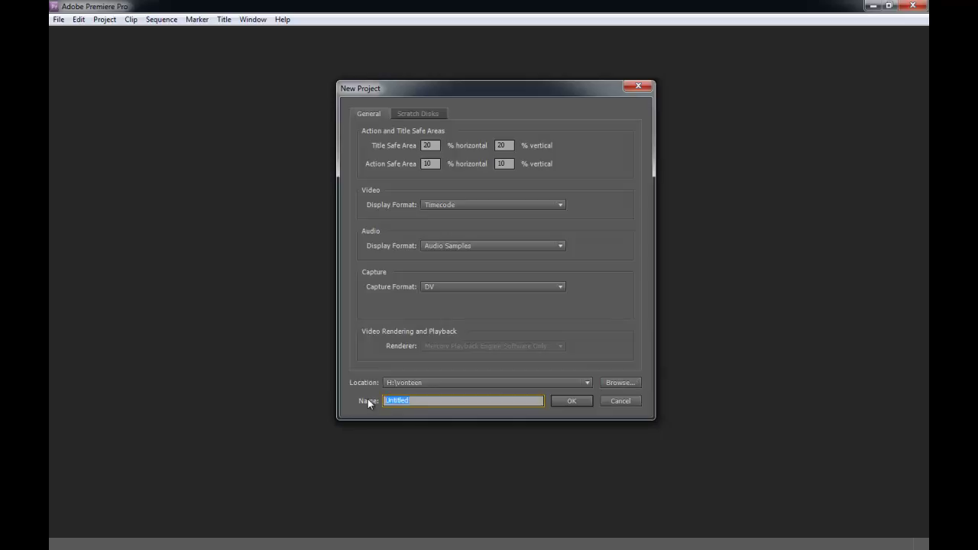
text(test)
Create the test project and expand the HDV sequence preset group.
click(569, 399)
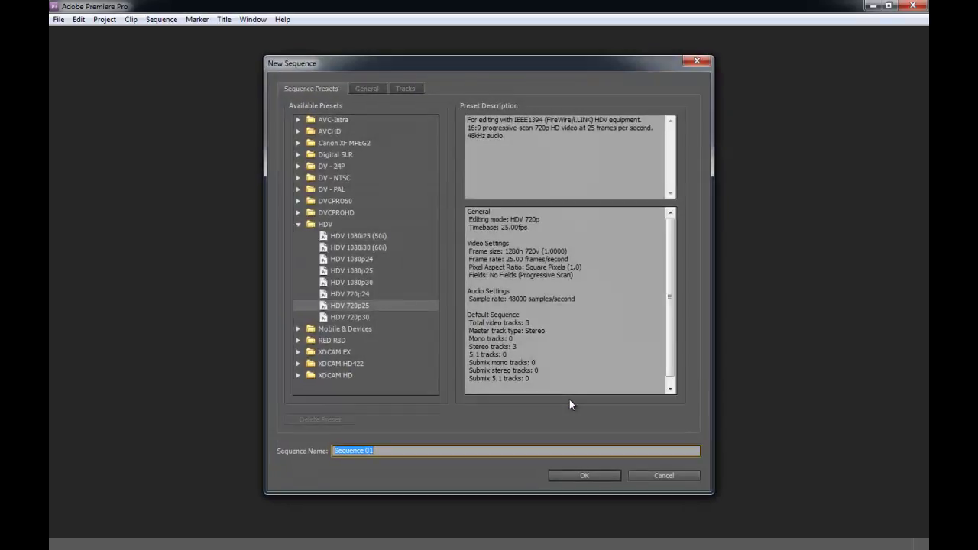
click(298, 225)
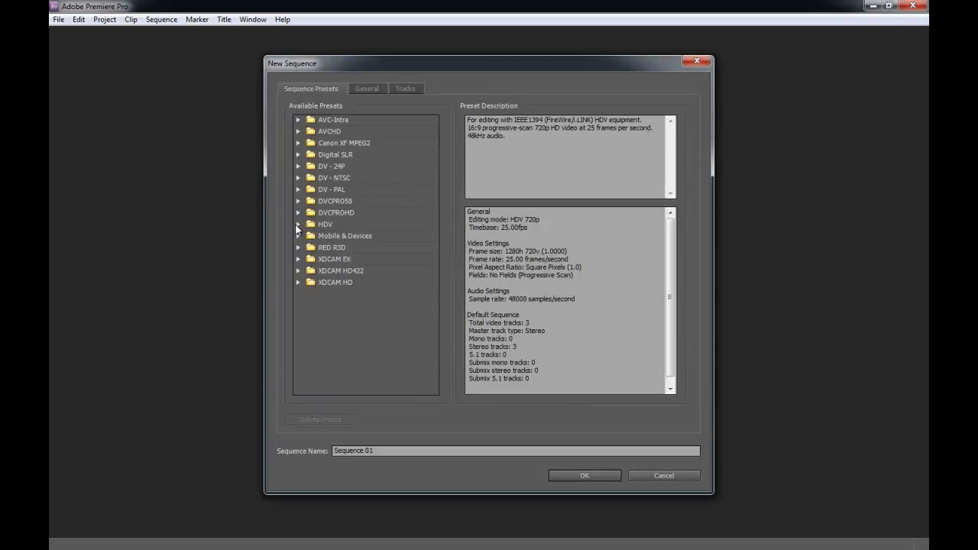
click(298, 225)
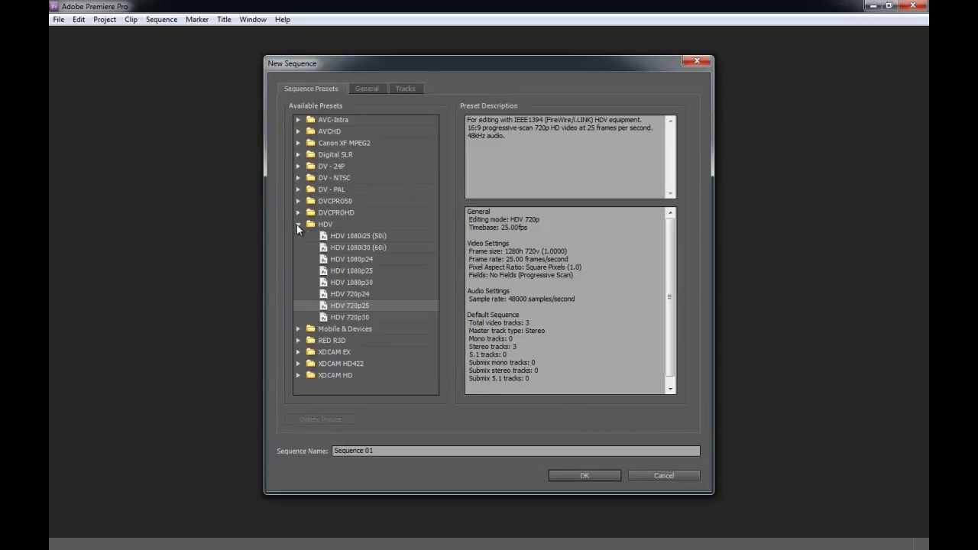
Compare the HDV 720p30, 1080i and 720p24 presets, then select HDV 720p25.
click(372, 316)
click(368, 307)
click(365, 294)
click(367, 316)
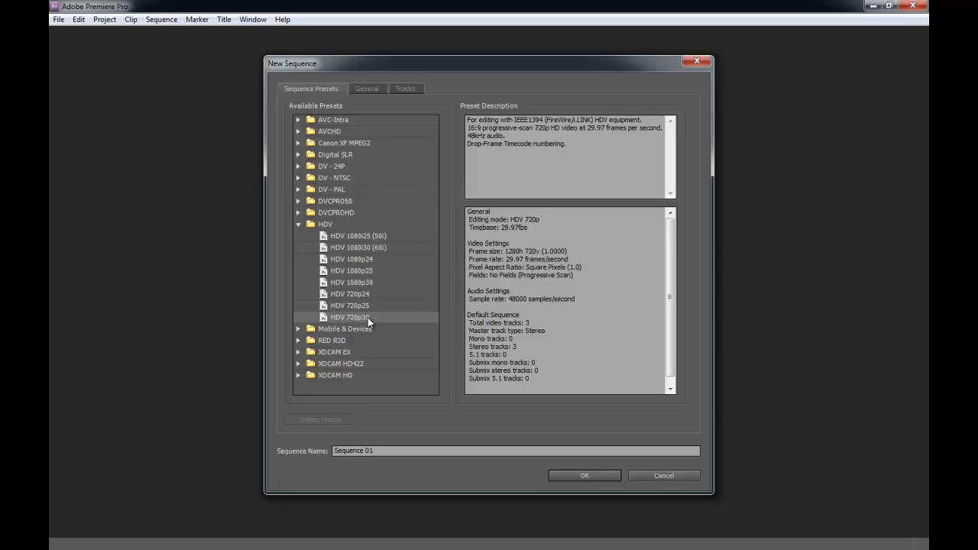
click(367, 248)
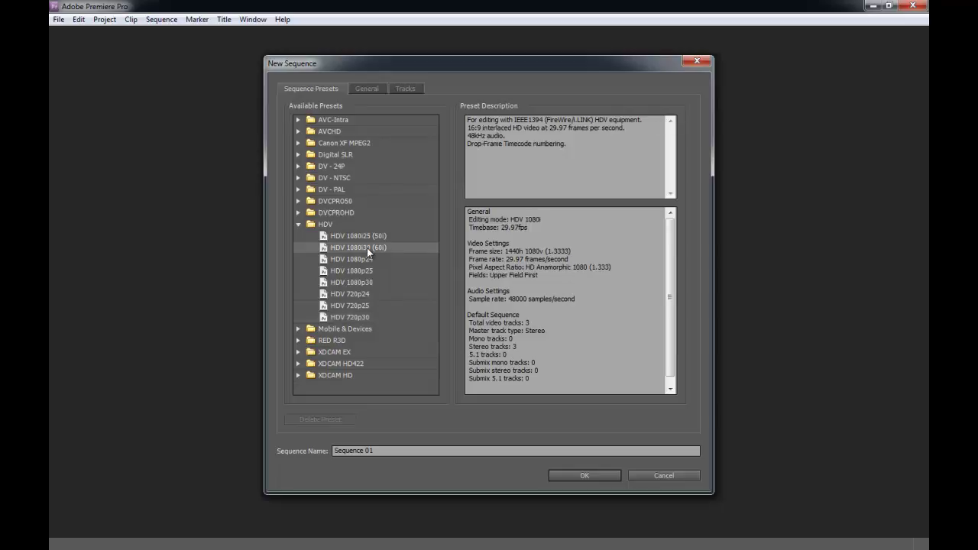
click(370, 237)
click(371, 295)
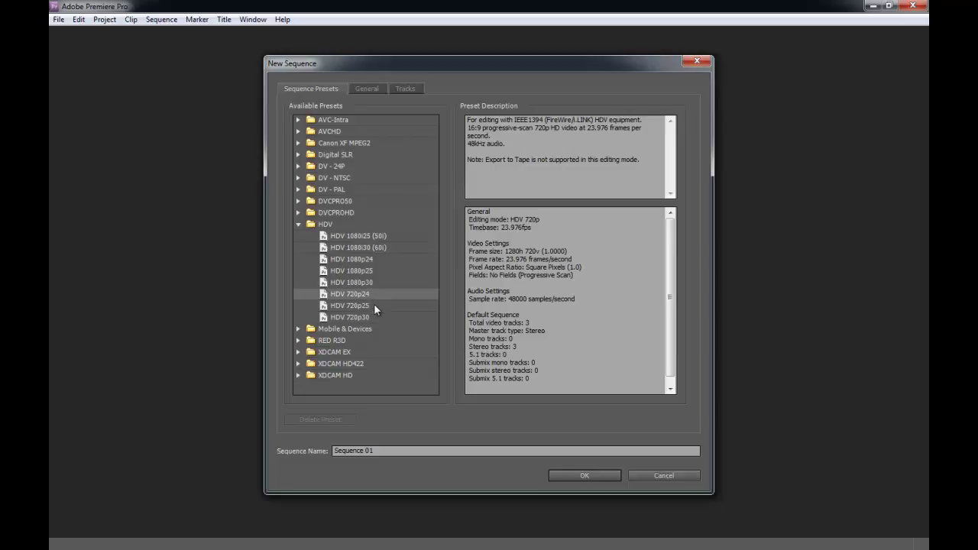
click(373, 307)
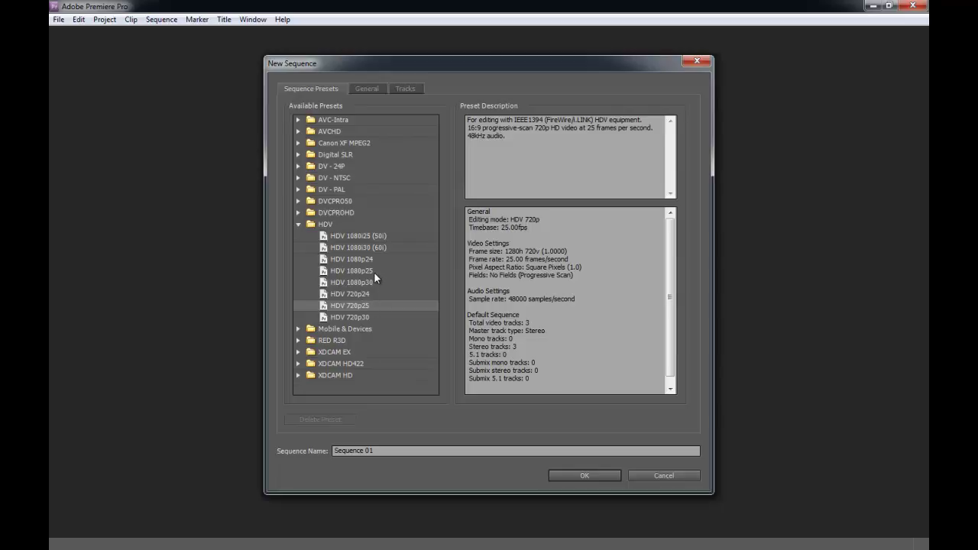
click(299, 224)
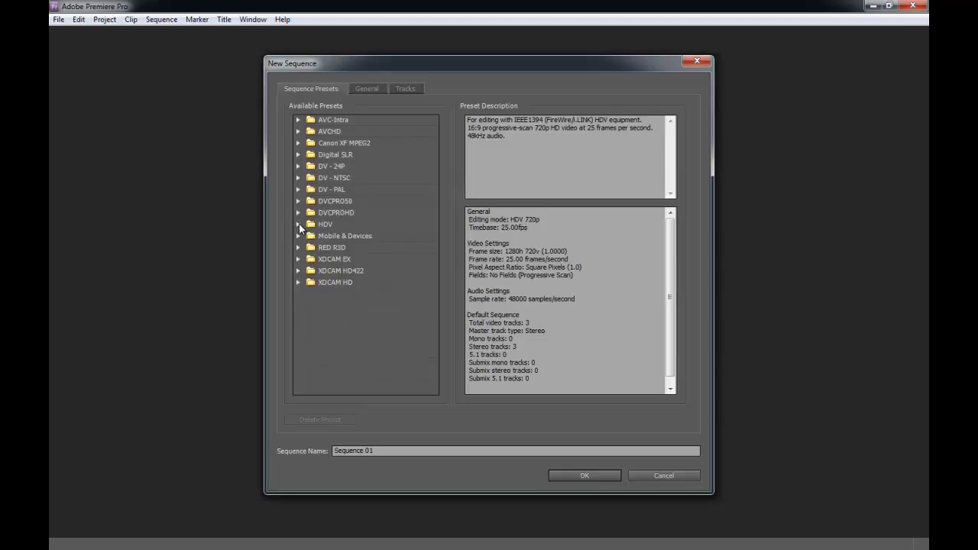
click(297, 189)
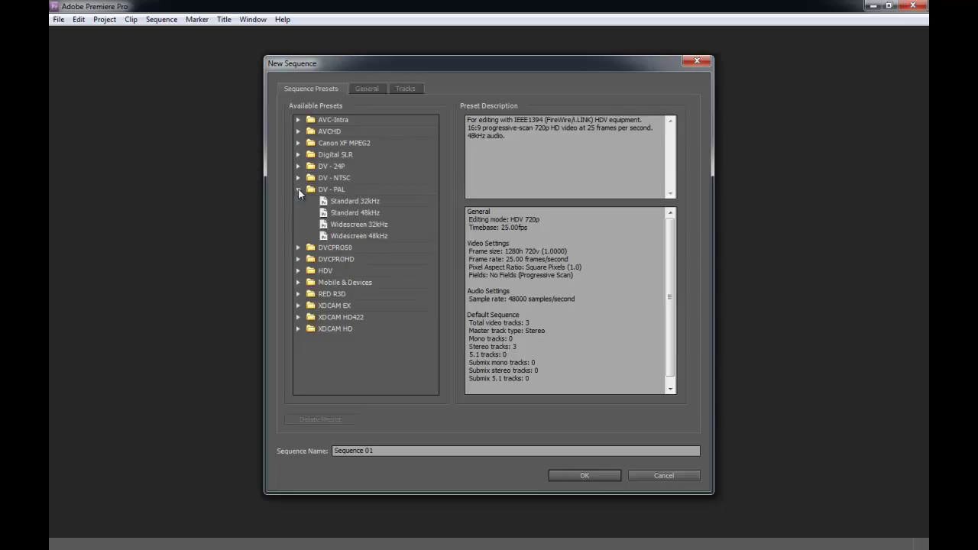
click(375, 217)
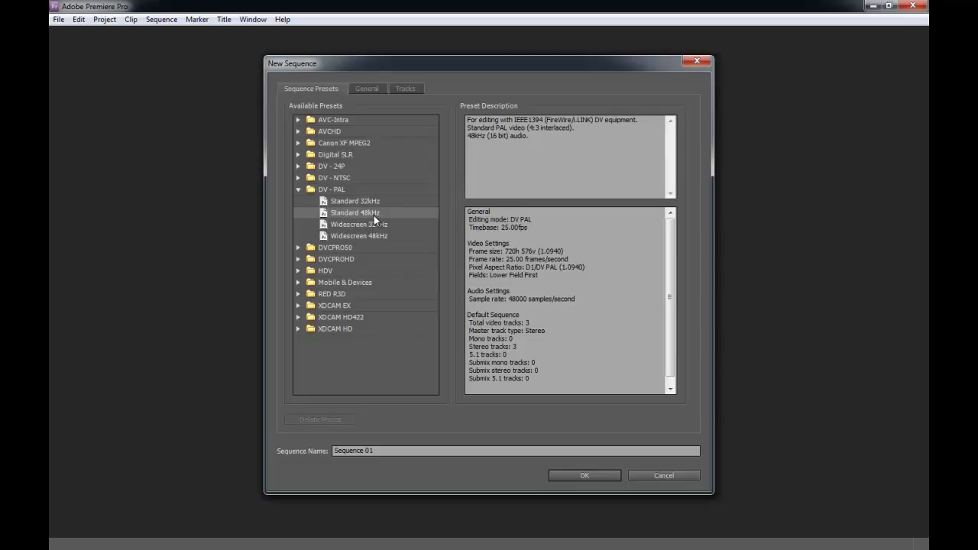
click(330, 177)
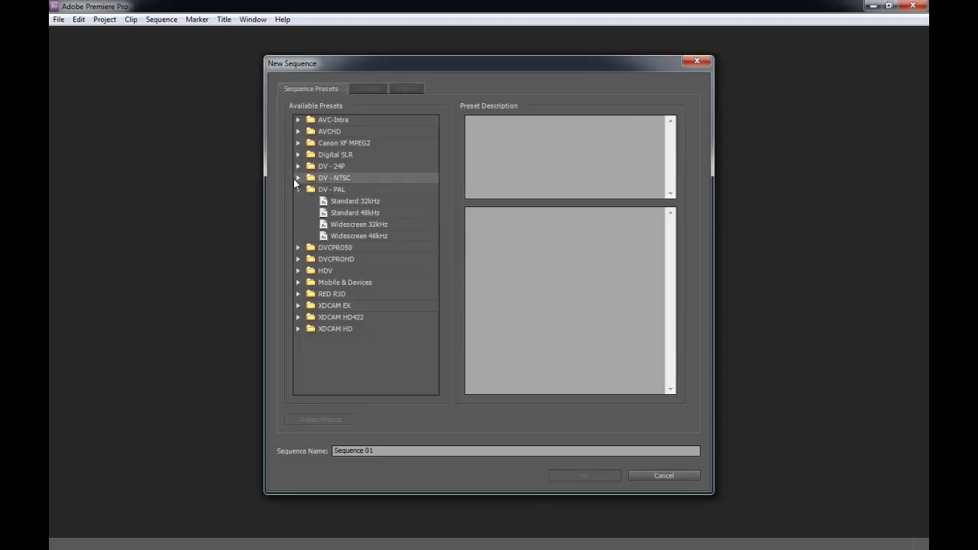
click(297, 178)
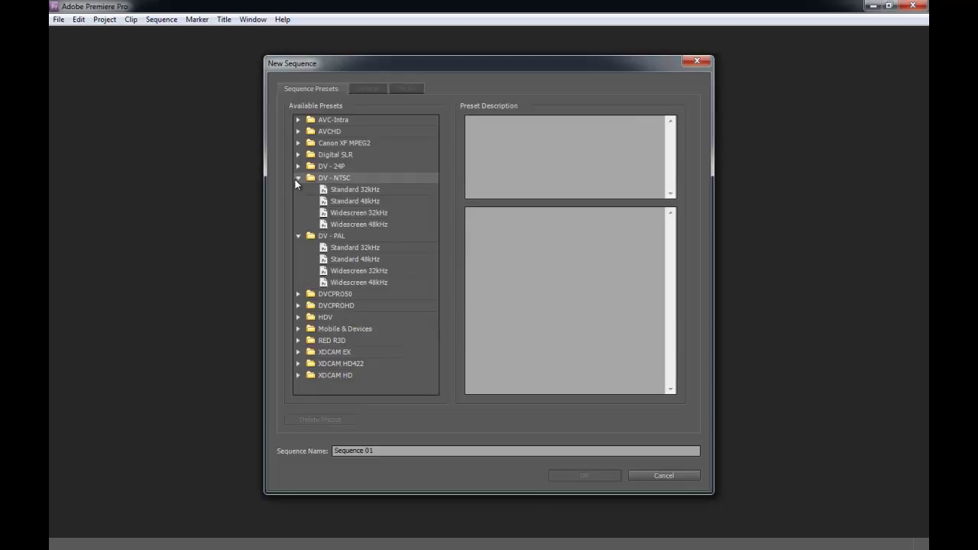
click(365, 202)
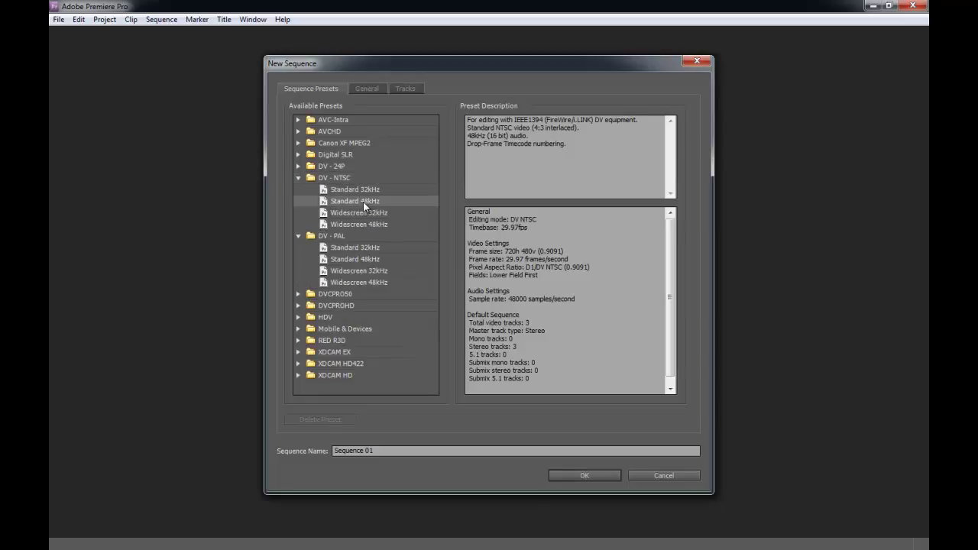
click(298, 178)
click(298, 189)
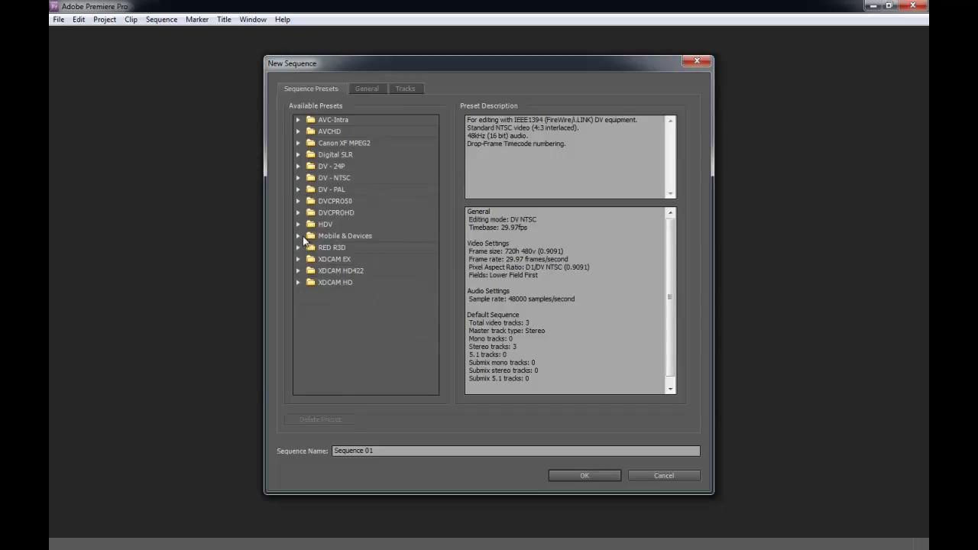
click(299, 225)
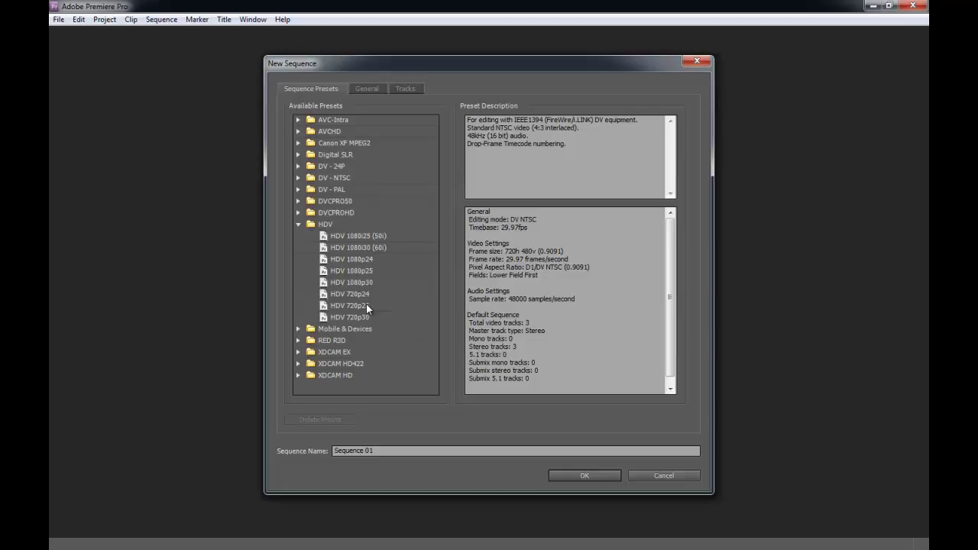
click(363, 305)
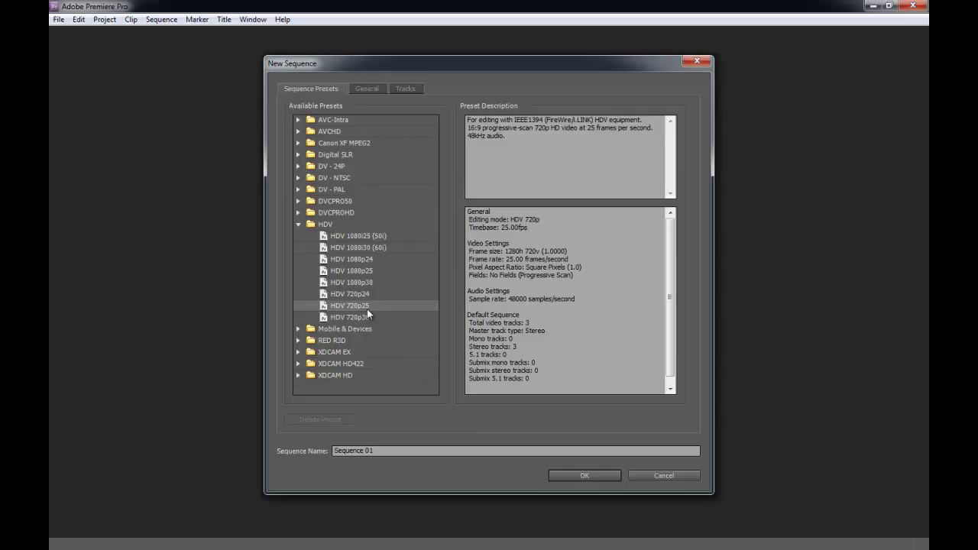
Name the new HDV 720p25 sequence 'scene1-1' and create it.
click(340, 451)
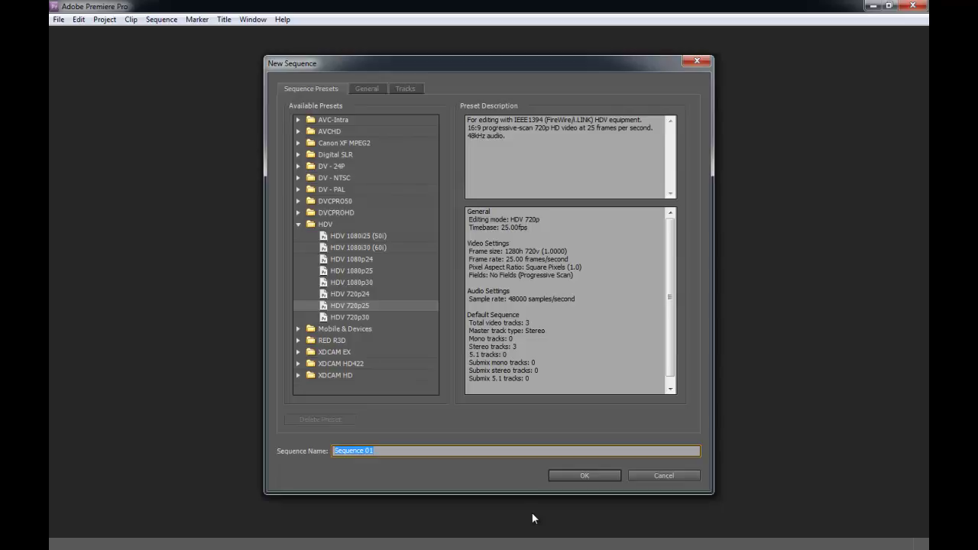
text(sc)
text(ene)
text(1-1)
click(572, 476)
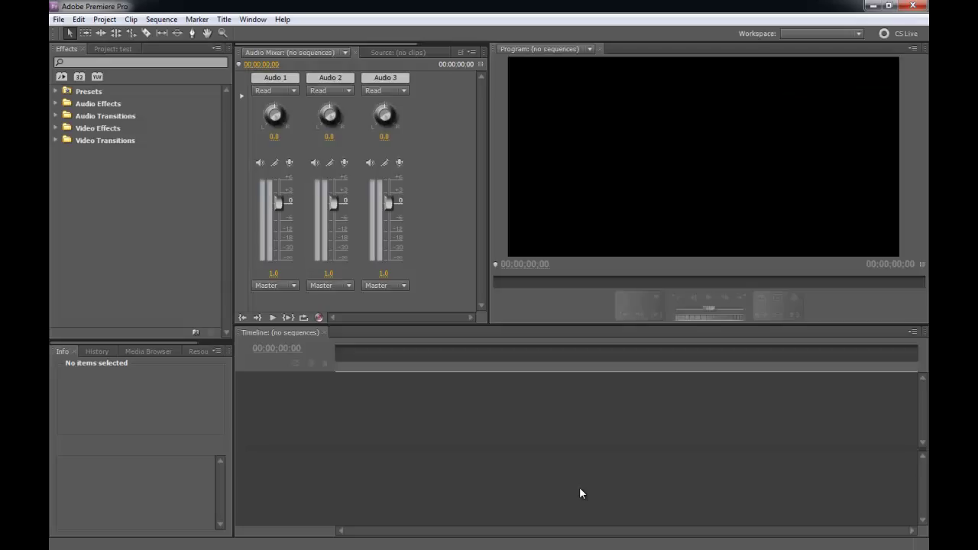
Enlarge the info panel, show the test project bin, and close the QuickTime store window.
drag(143, 337, 136, 325)
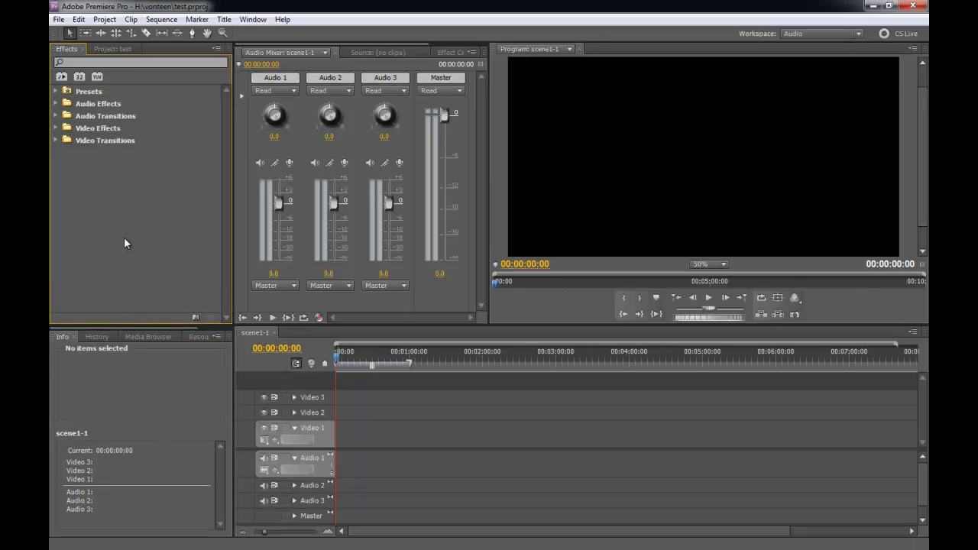
click(114, 49)
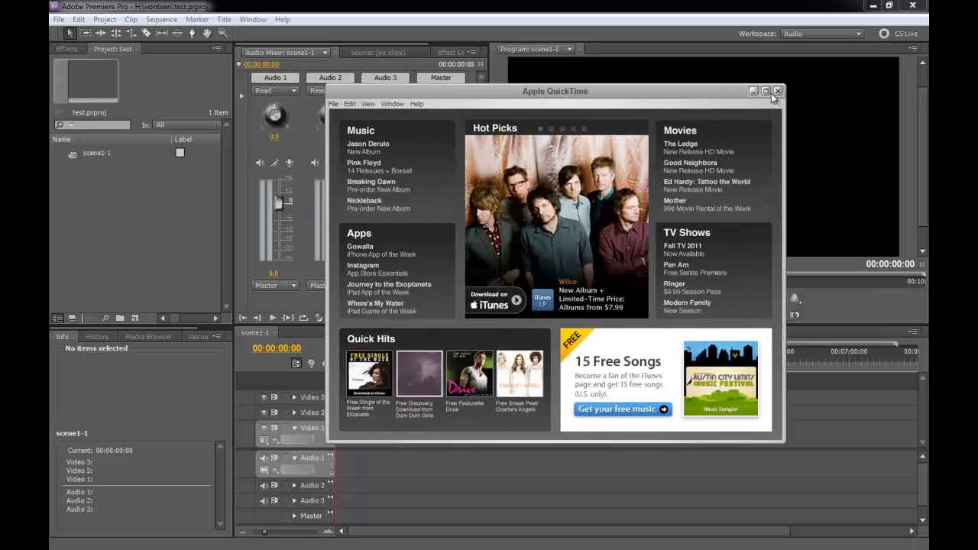
click(776, 90)
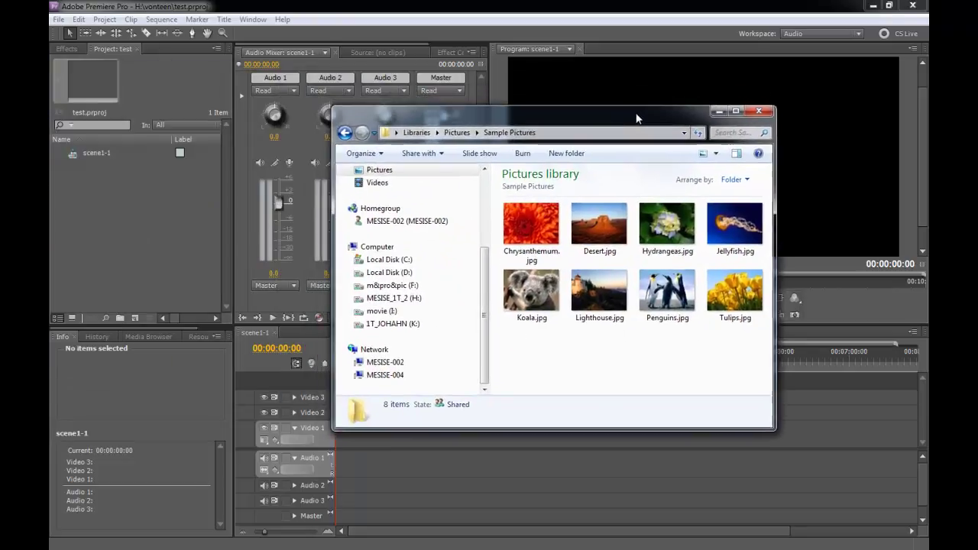
Import the eight sample pictures into the test bin, then dismiss the folder and deselect them.
mouse_move(630, 111)
mouse_down()
mouse_move(282, 113)
mouse_move(755, 154)
mouse_up()
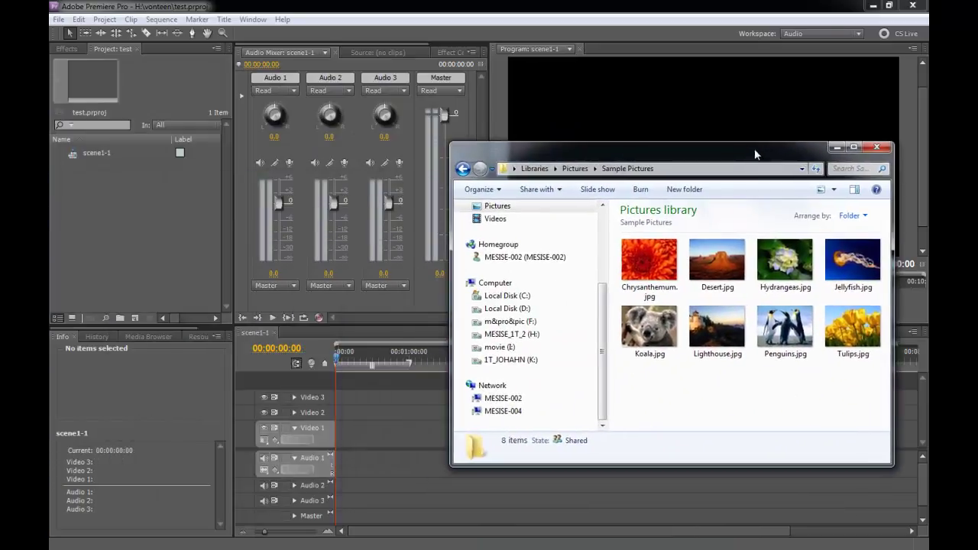
drag(856, 408, 621, 237)
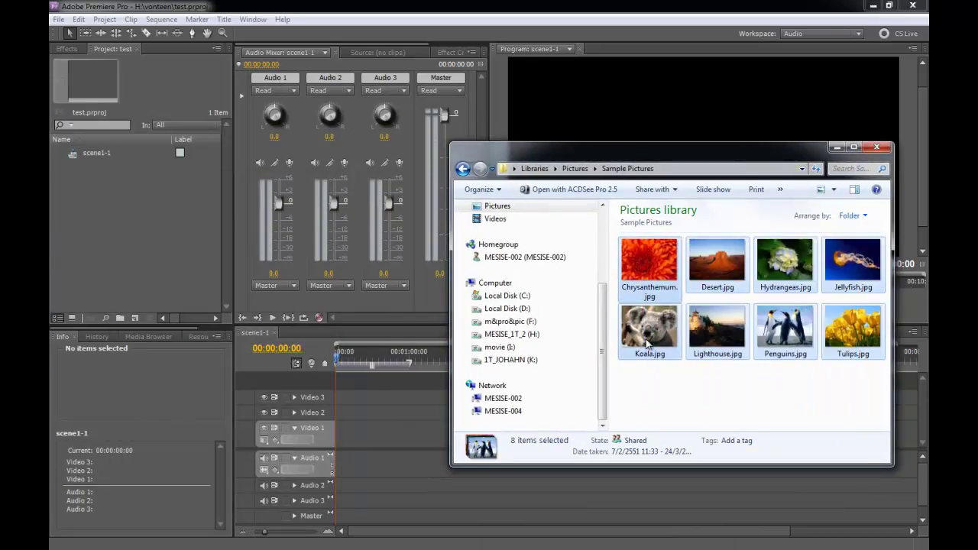
drag(663, 268, 149, 224)
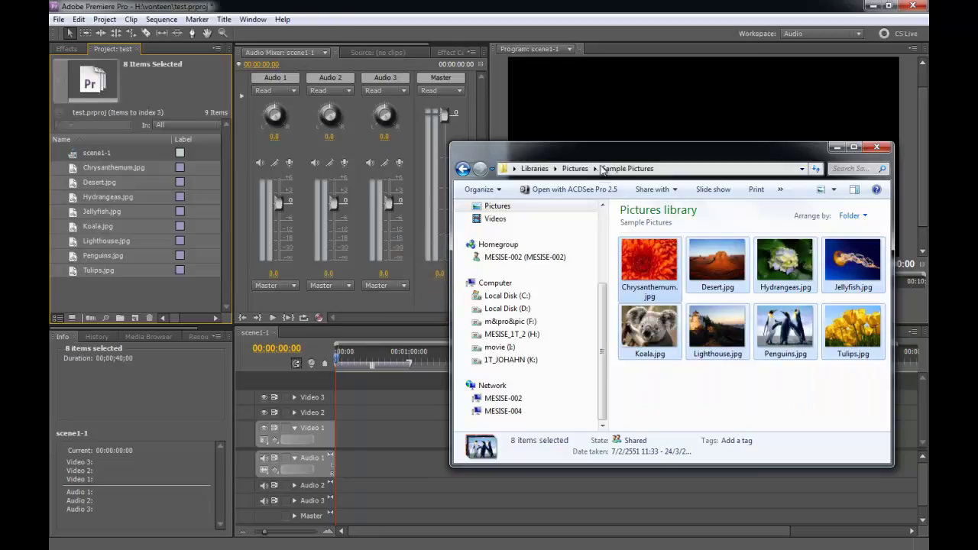
key(super+Down)
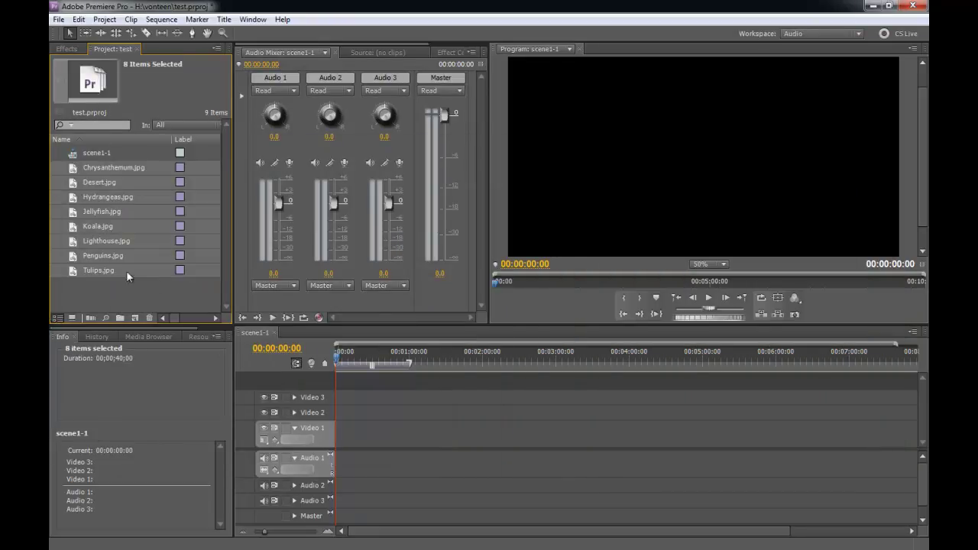
click(141, 288)
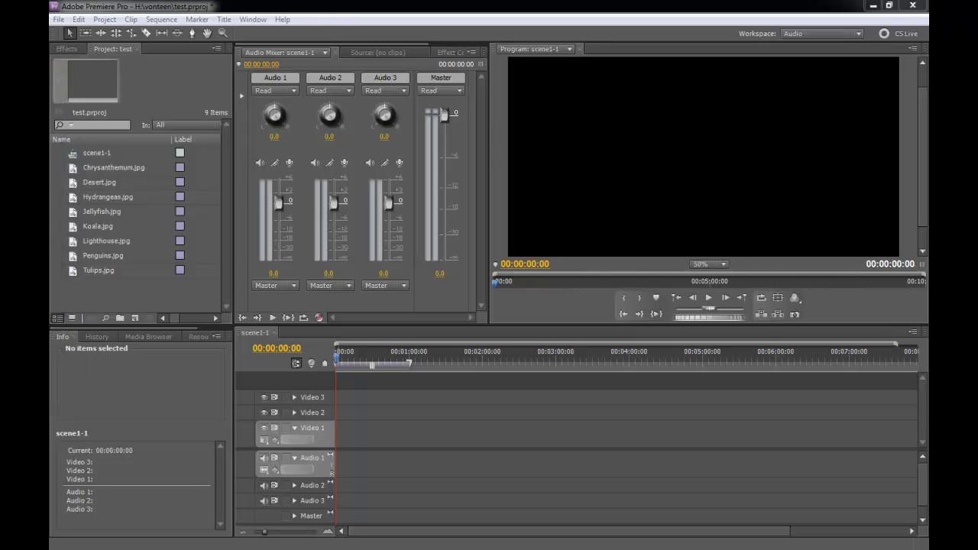
drag(229, 282, 175, 299)
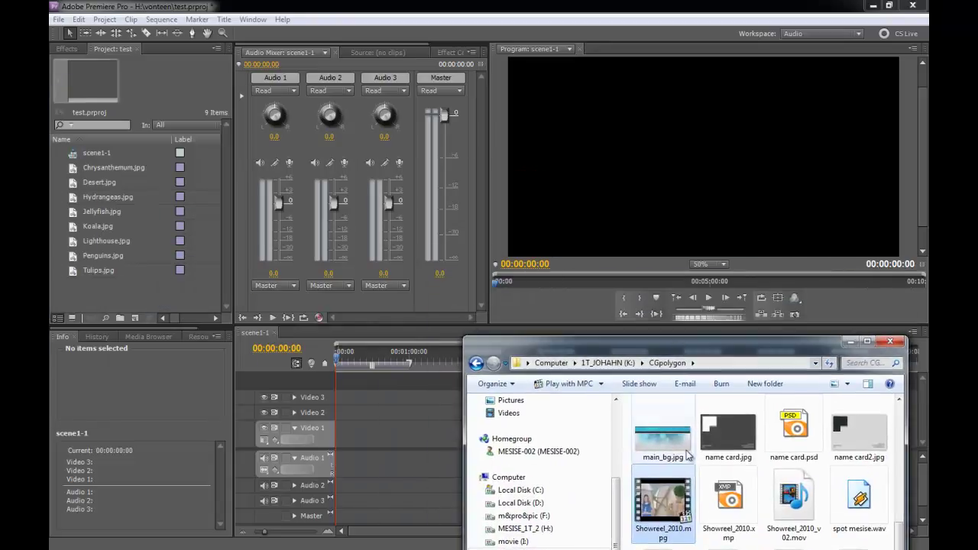
Import Showreel_2010.mpg into the project and move the folder window aside.
mouse_move(662, 500)
mouse_down()
mouse_move(169, 318)
mouse_move(167, 299)
mouse_up()
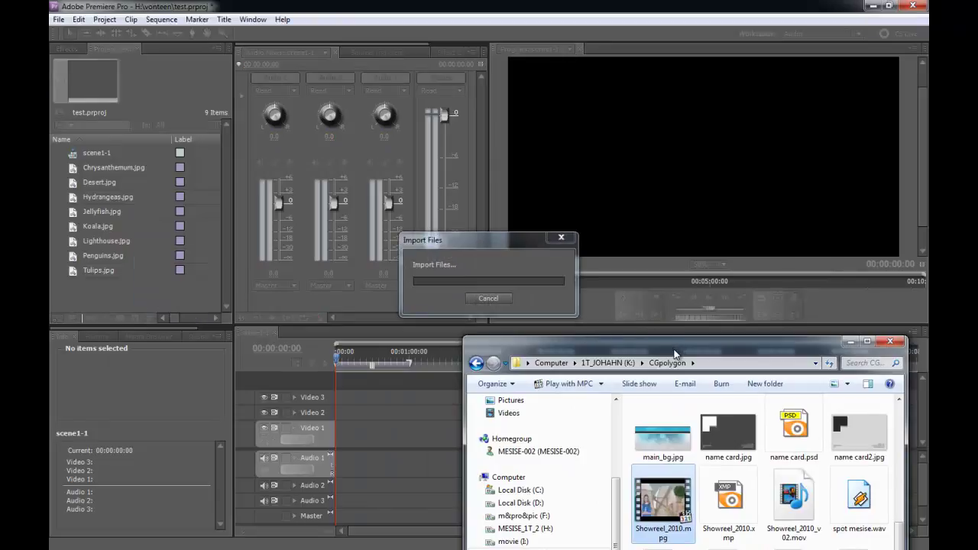
drag(675, 354, 203, 314)
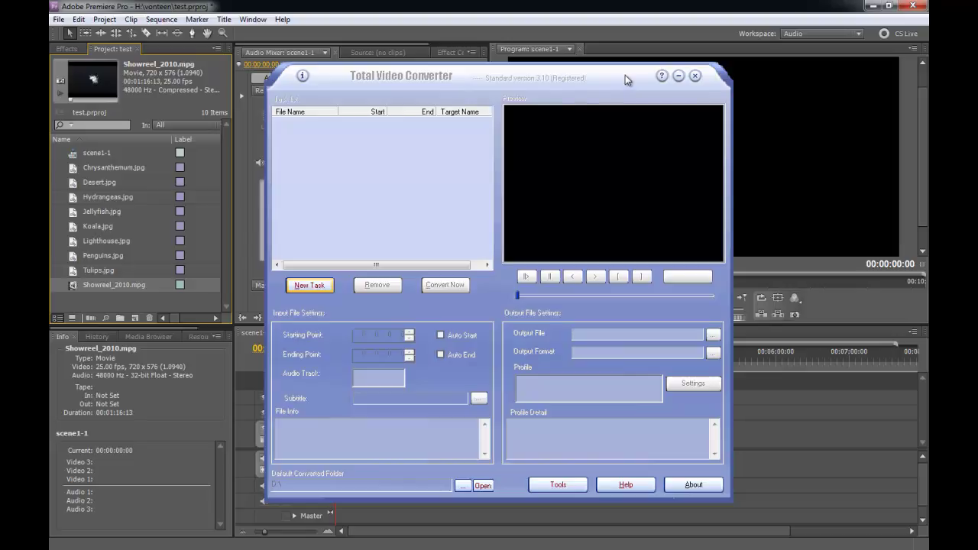
Move the converter window aside and deselect the showreel clip in the project bin.
drag(624, 77, 593, 81)
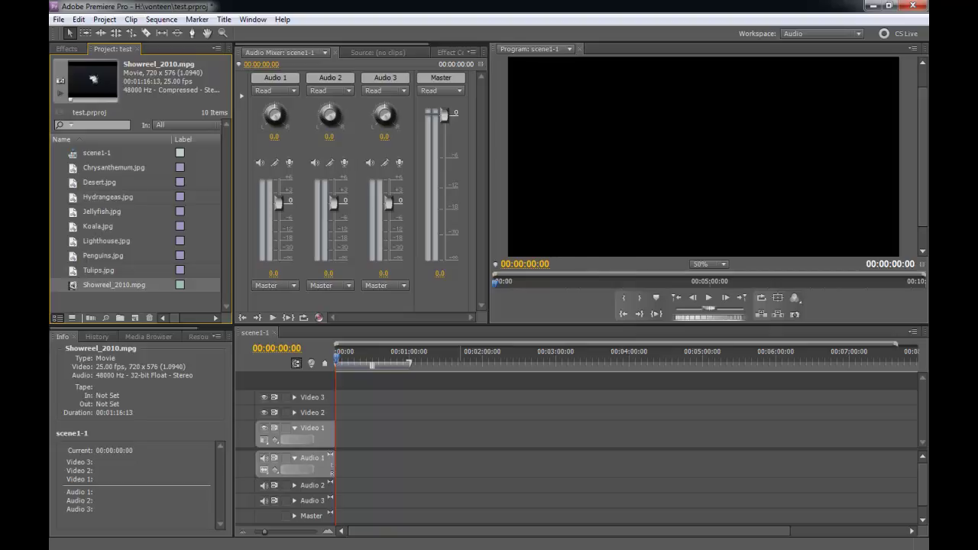
click(141, 303)
Place Showreel_2010.mpg on Video 1 and Audio 1, zoom in, and preview it to 00:00:18:20.
click(114, 285)
click(93, 300)
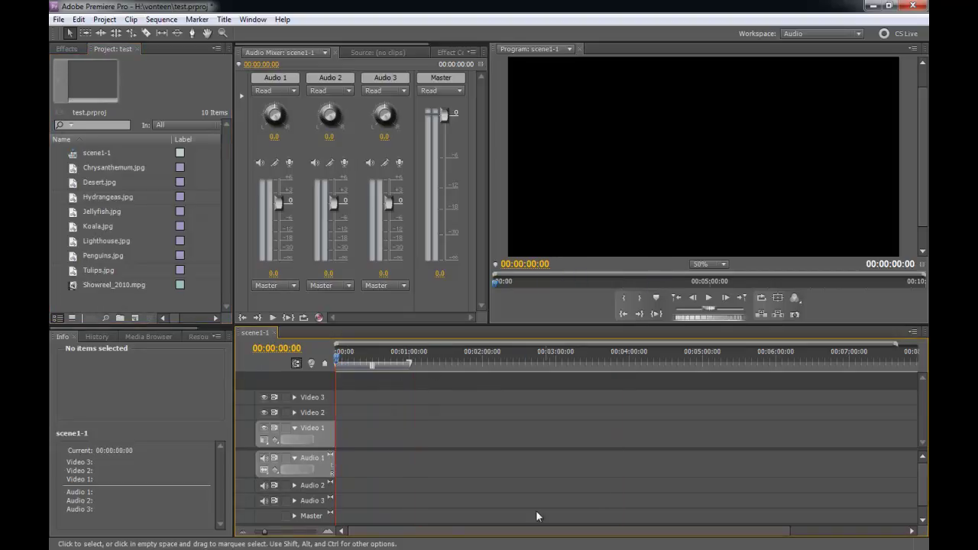
click(146, 301)
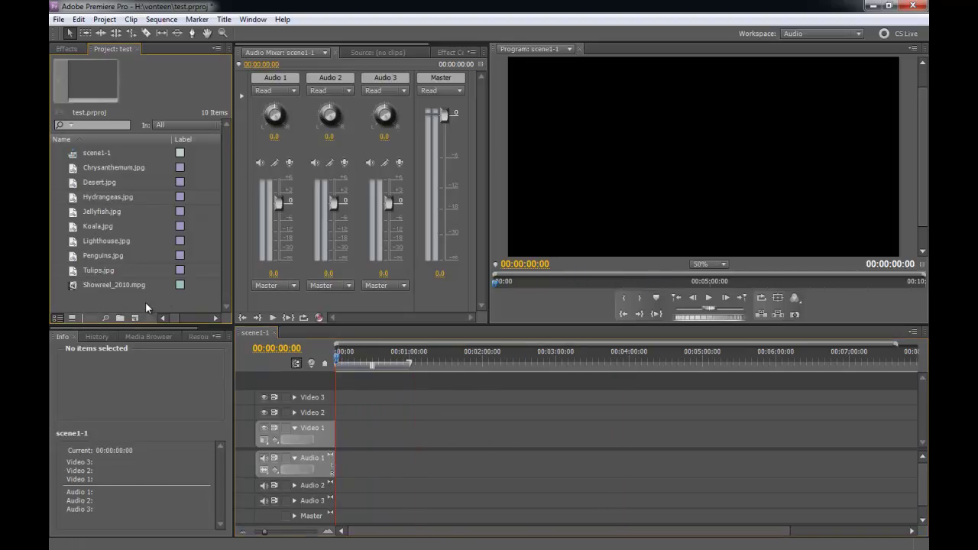
drag(86, 288, 334, 449)
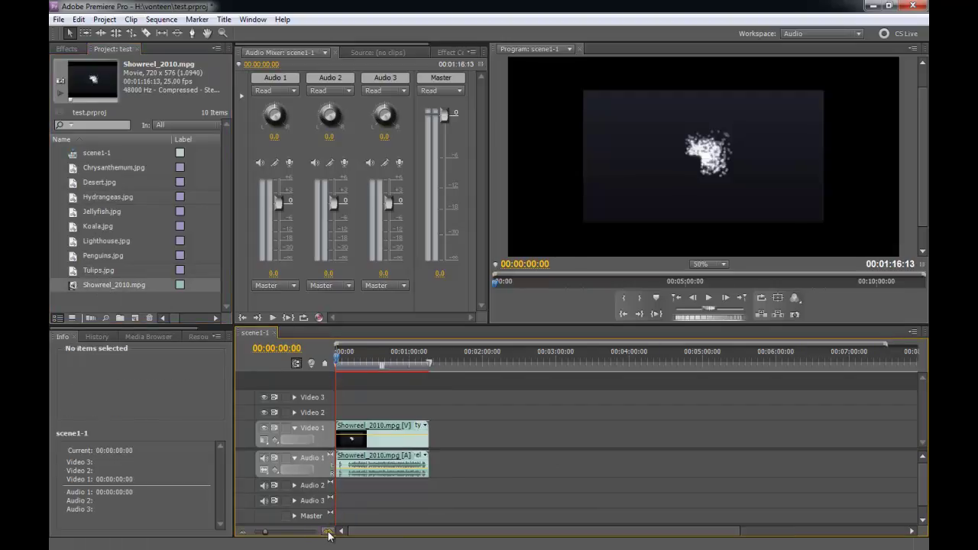
click(328, 531)
click(327, 531)
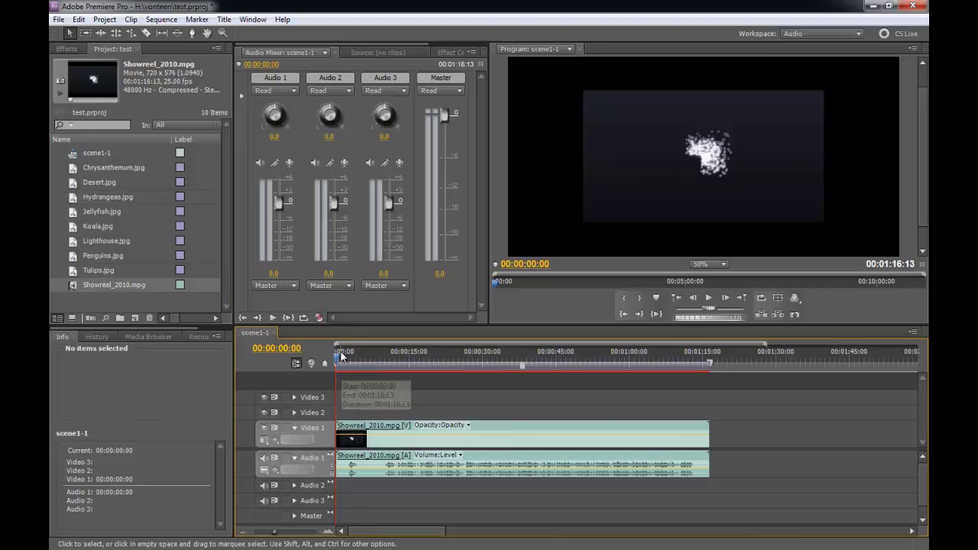
mouse_move(353, 363)
mouse_down()
mouse_move(497, 370)
mouse_move(412, 377)
mouse_up()
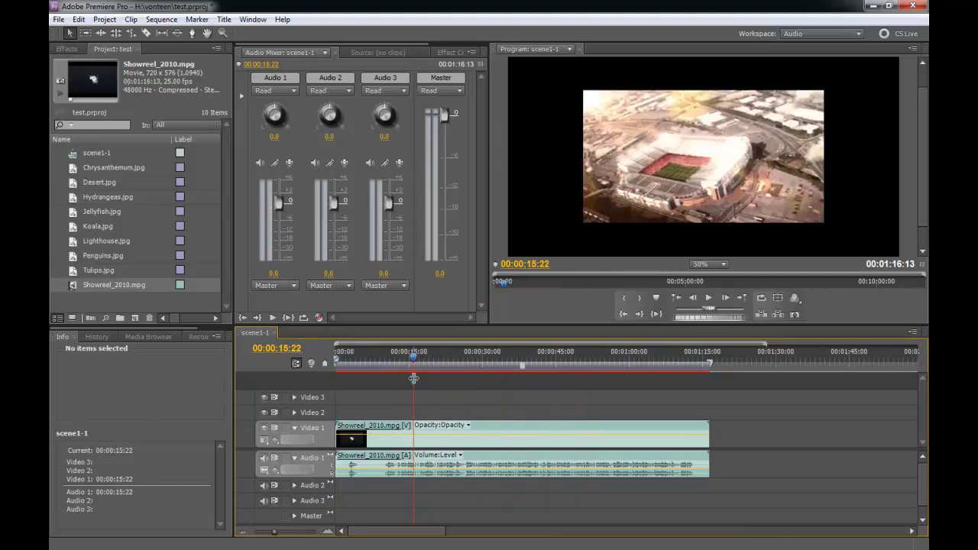
key(space)
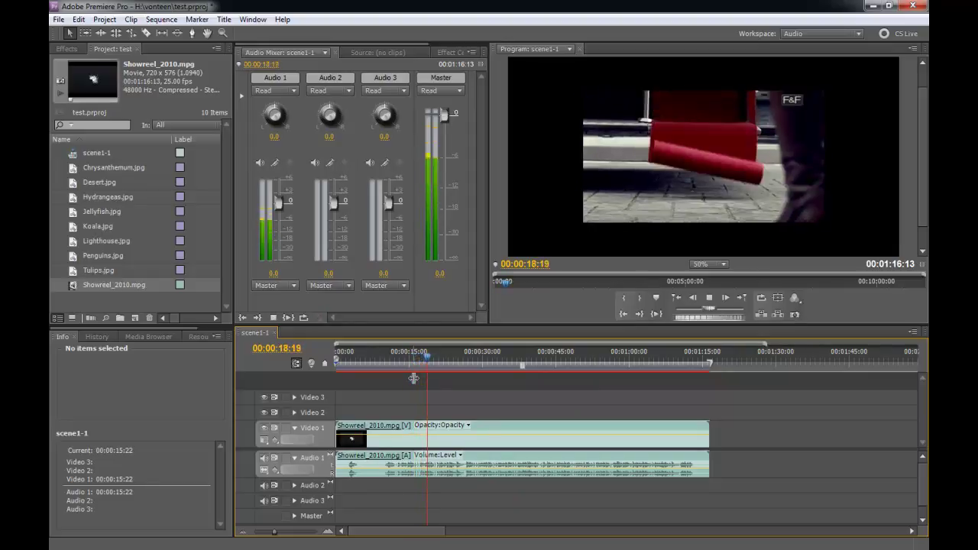
key(space)
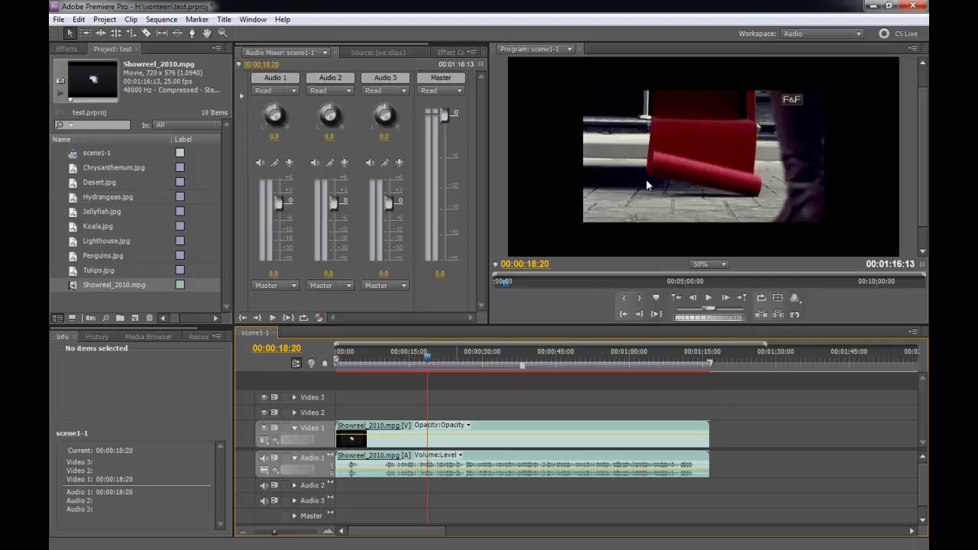
Scale the showreel picture up in the Program monitor to fill the frame.
click(646, 178)
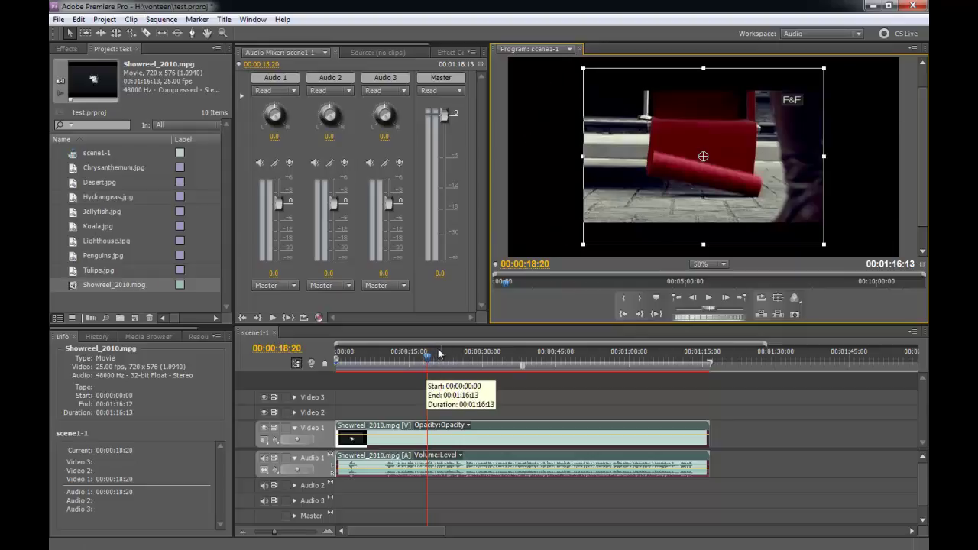
click(882, 161)
click(783, 151)
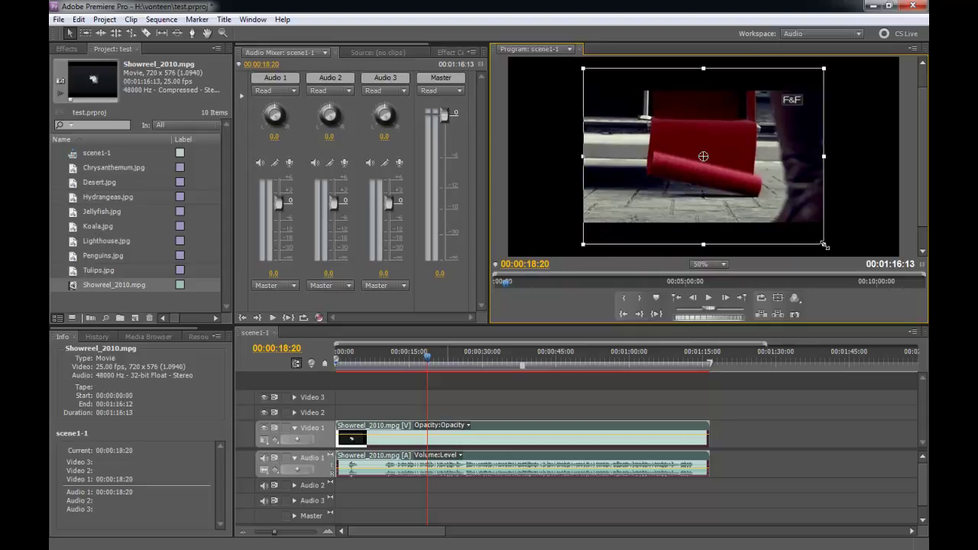
drag(823, 244, 905, 299)
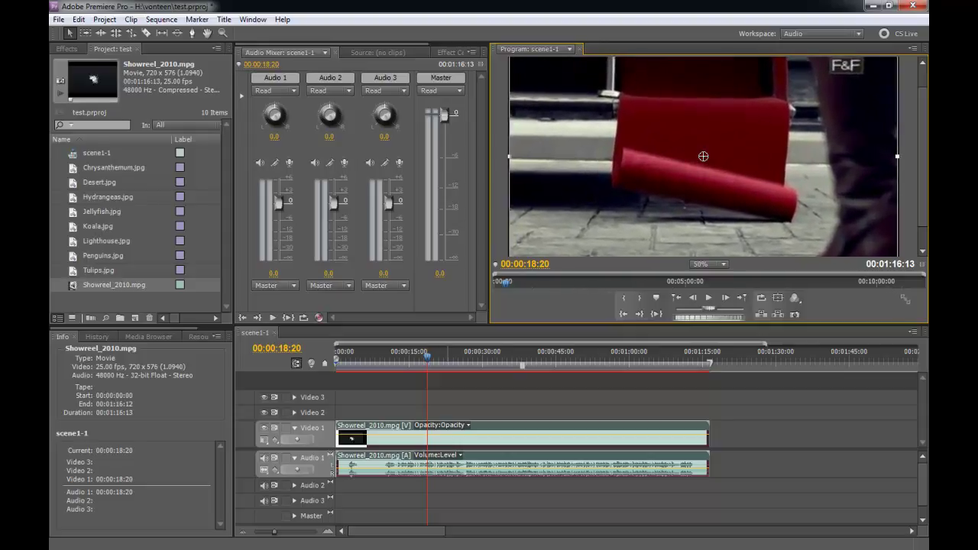
Set the Program monitor zoom to Fit so the whole enlarged frame shows.
click(905, 144)
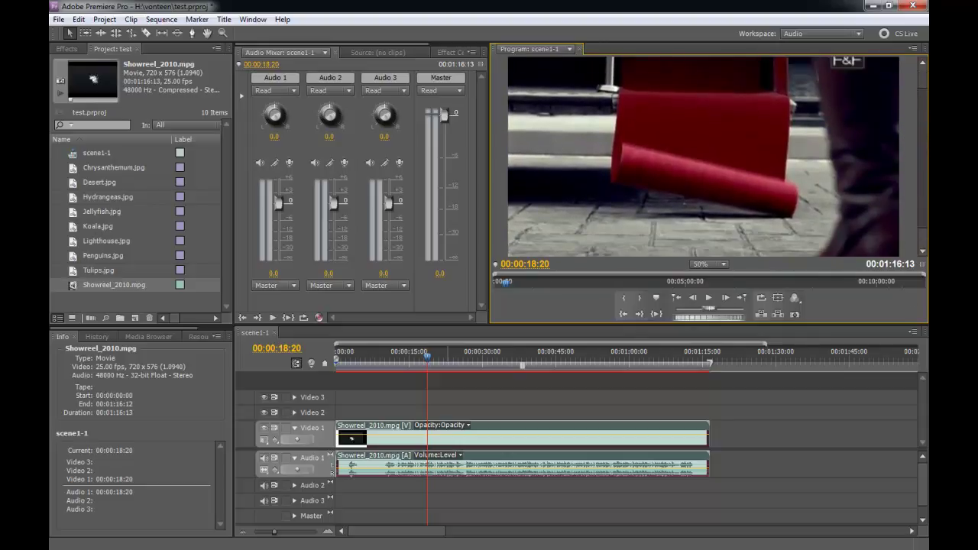
click(718, 264)
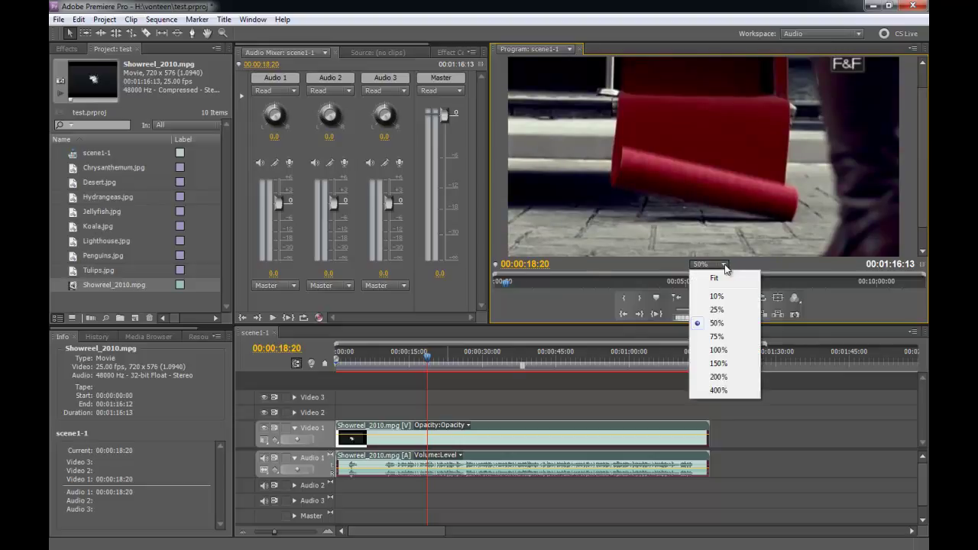
click(714, 278)
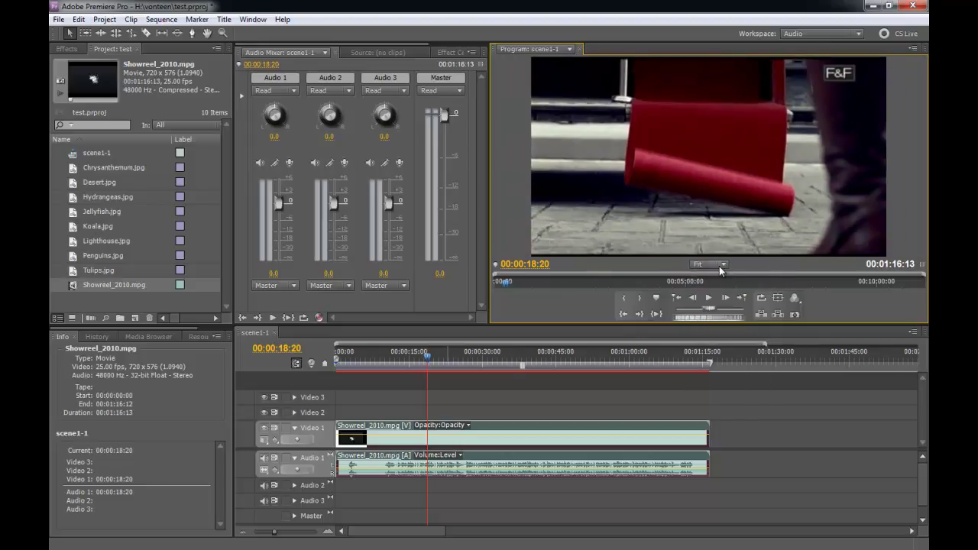
click(764, 177)
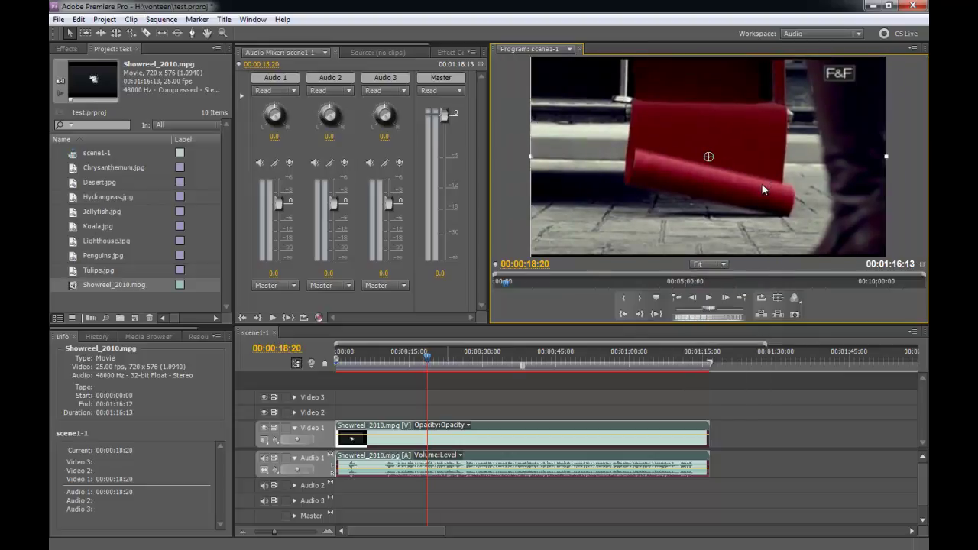
click(508, 167)
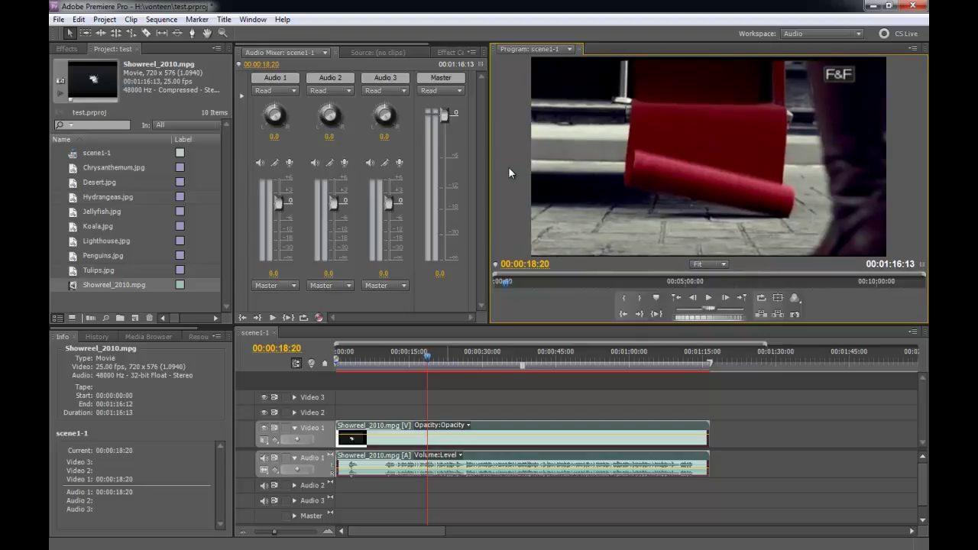
Play the showreel from the start, stop at 00:00:04:16, then scrub to about 16 seconds.
drag(427, 360, 328, 365)
click(710, 297)
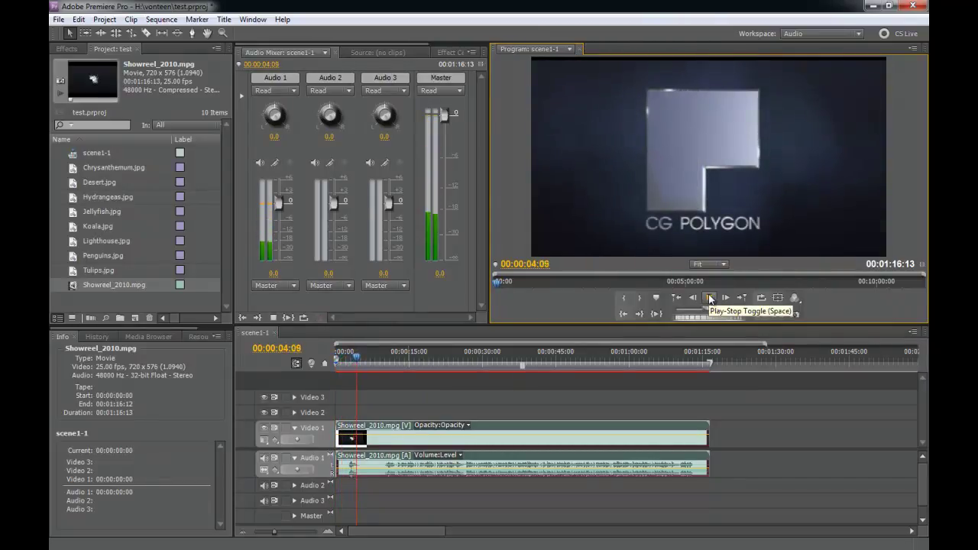
click(710, 298)
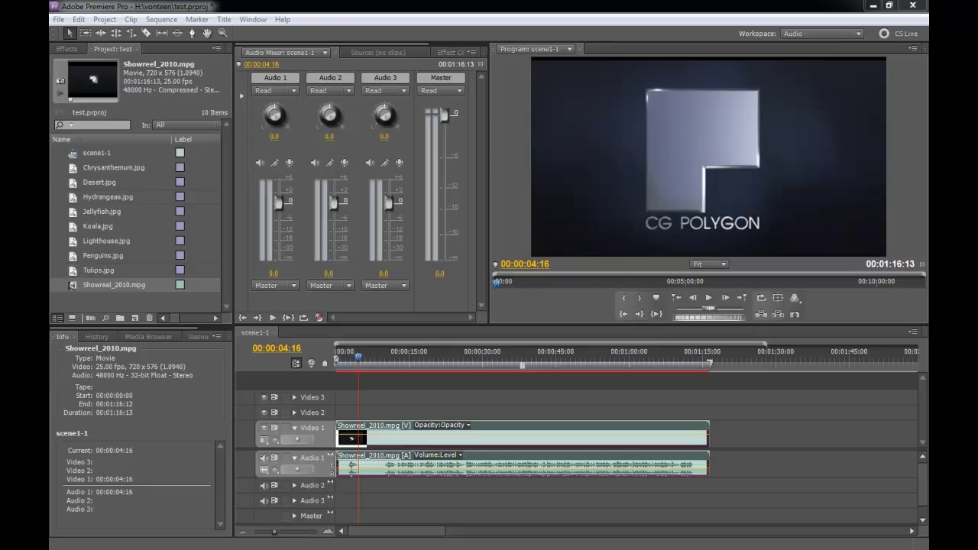
mouse_move(369, 360)
mouse_down()
mouse_move(434, 362)
mouse_move(398, 367)
mouse_move(409, 360)
mouse_up()
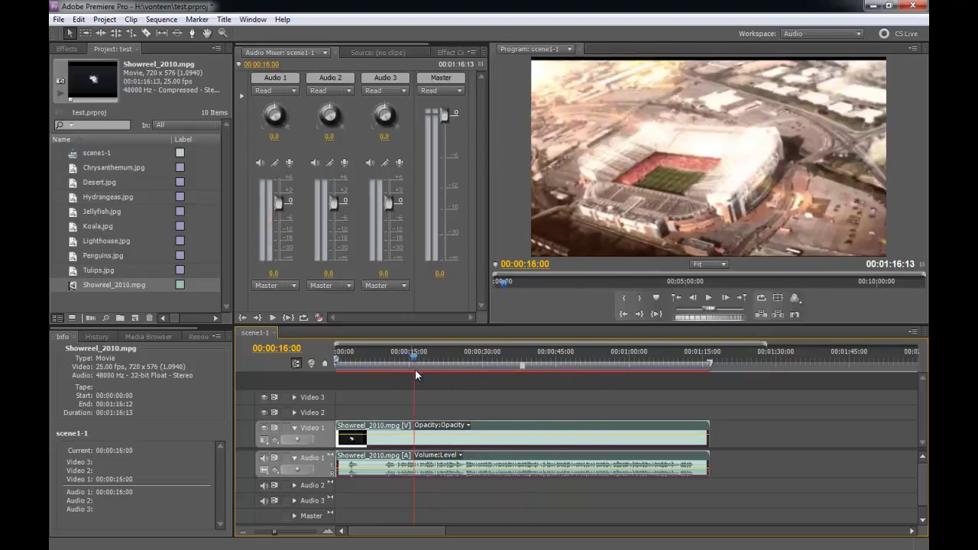
Zoom the timeline in and scrub to around 00:00:15:16, near the stadium shot.
click(328, 531)
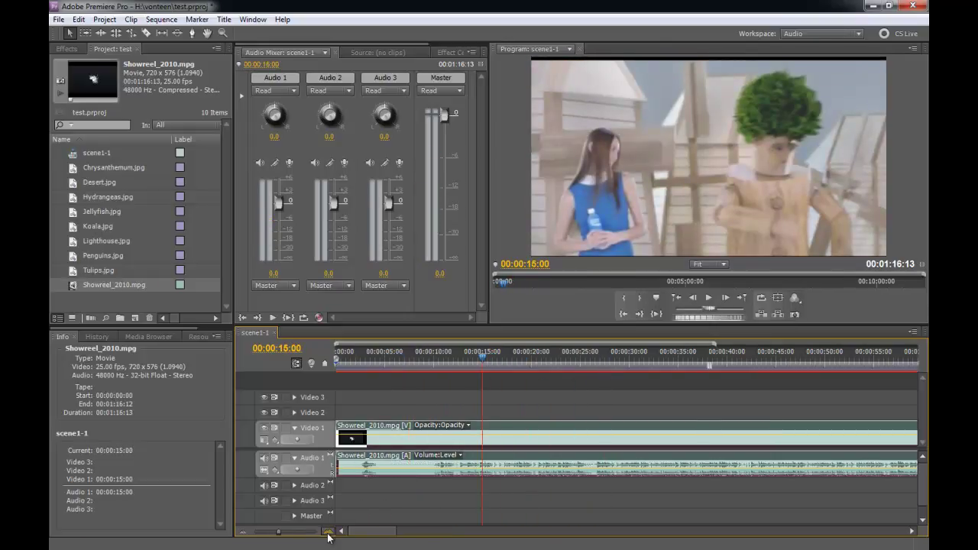
scroll(365, 536, down, 2)
scroll(364, 536, down, 2)
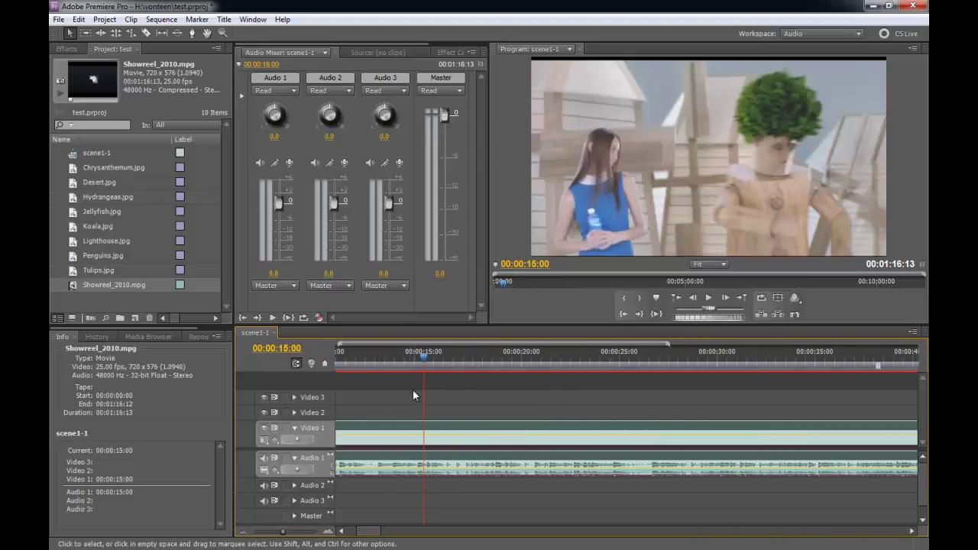
click(424, 356)
drag(423, 358, 436, 362)
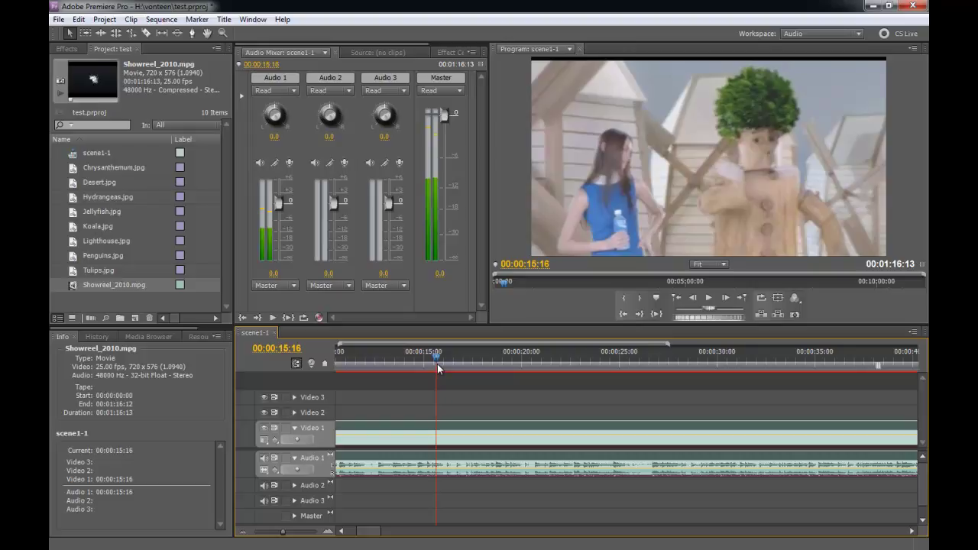
drag(436, 363, 437, 363)
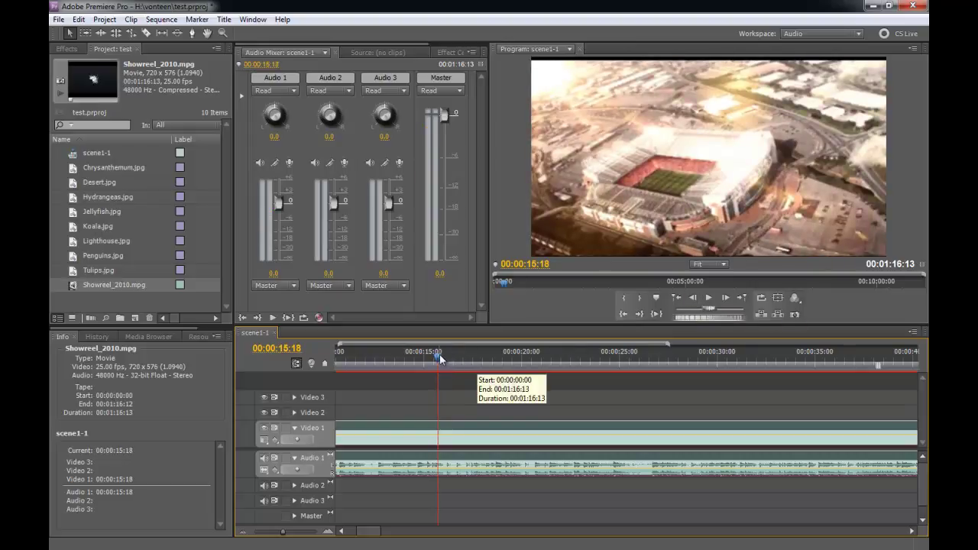
click(407, 357)
drag(407, 356, 437, 365)
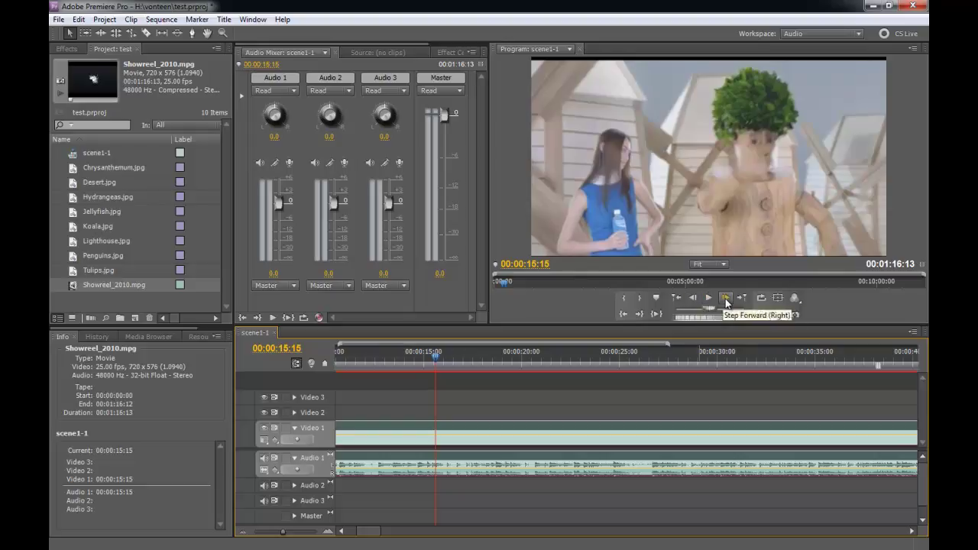
Step frame by frame to 00:00:15:17, the last frame before the stadium shot.
click(726, 298)
click(725, 299)
click(725, 299)
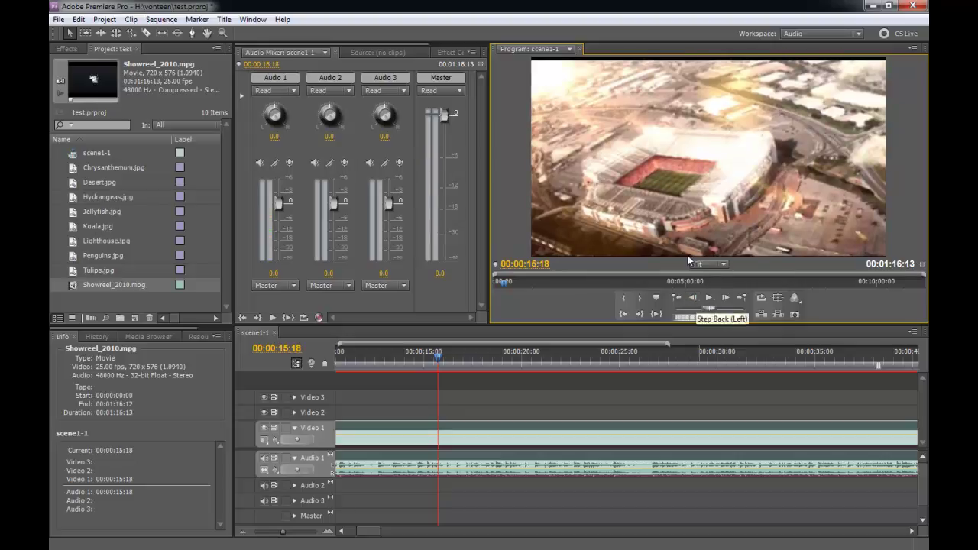
click(694, 298)
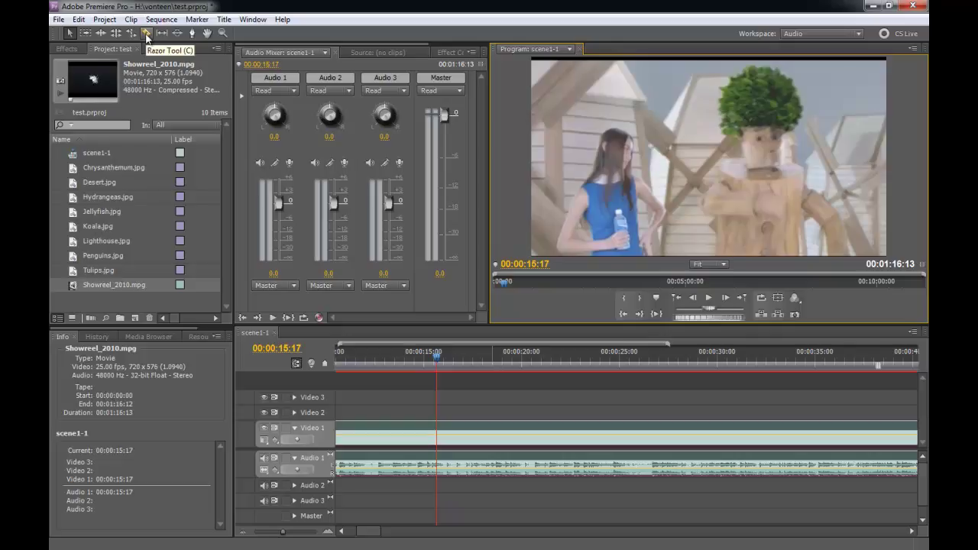
Razor the Showreel clip at 00:00:15:17 and at the next shot change, 00:00:18:12.
click(147, 35)
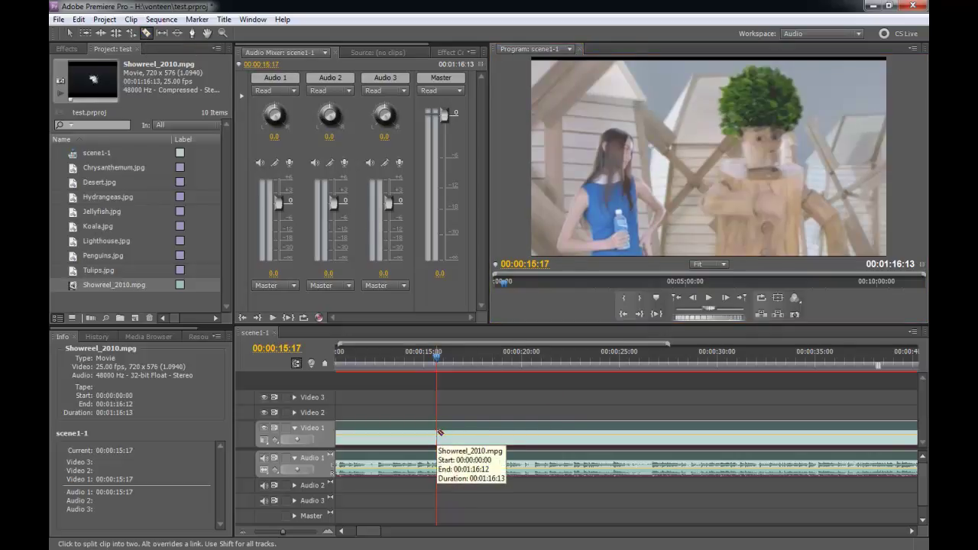
click(440, 432)
mouse_move(436, 357)
mouse_down()
mouse_move(504, 372)
mouse_move(491, 370)
mouse_up()
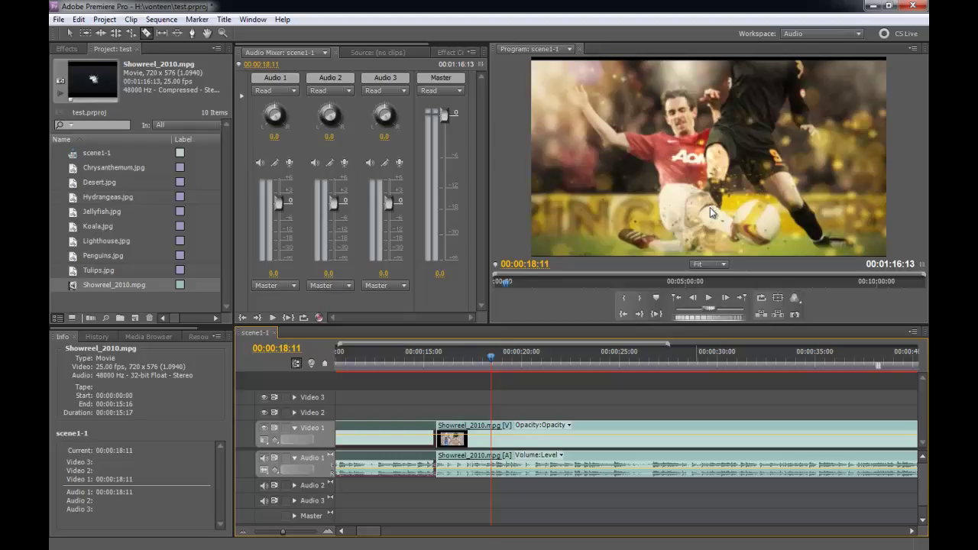
click(728, 300)
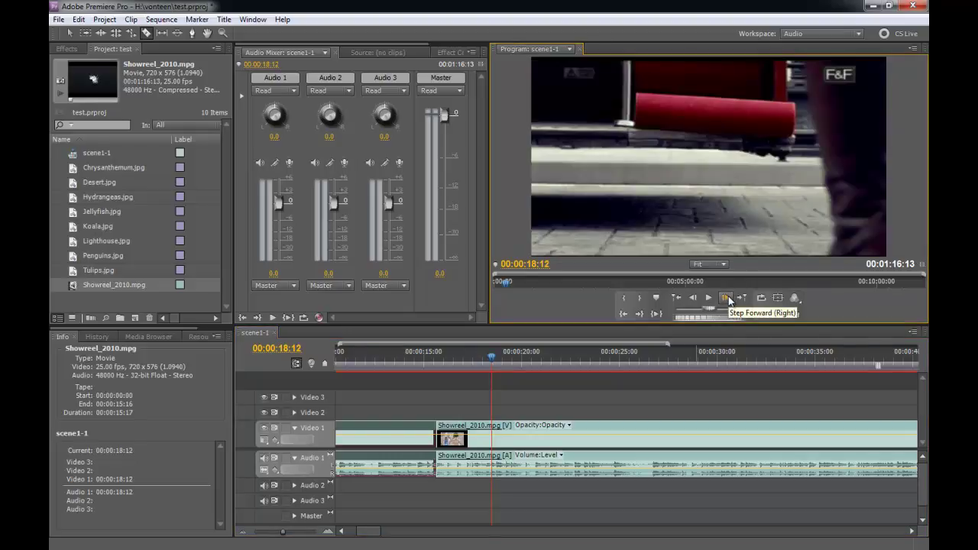
click(724, 299)
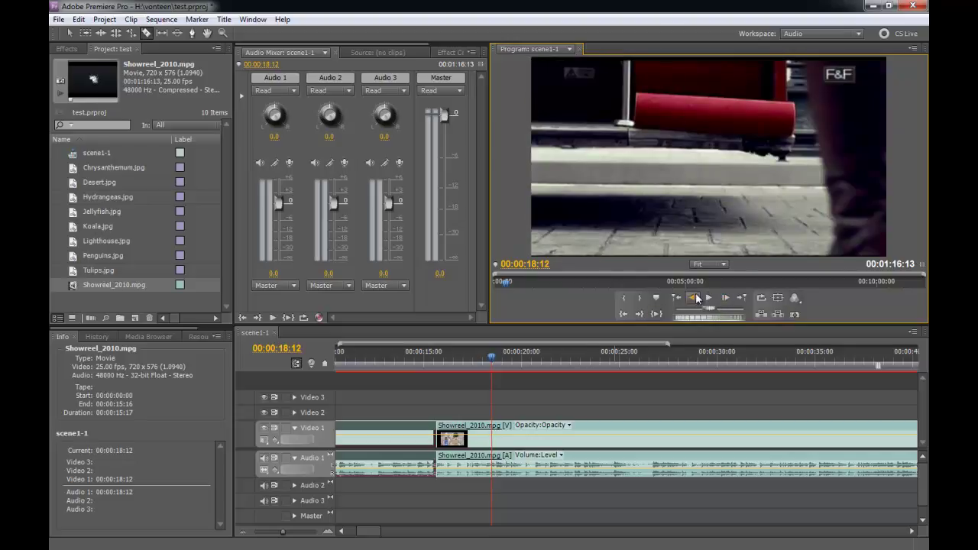
click(693, 297)
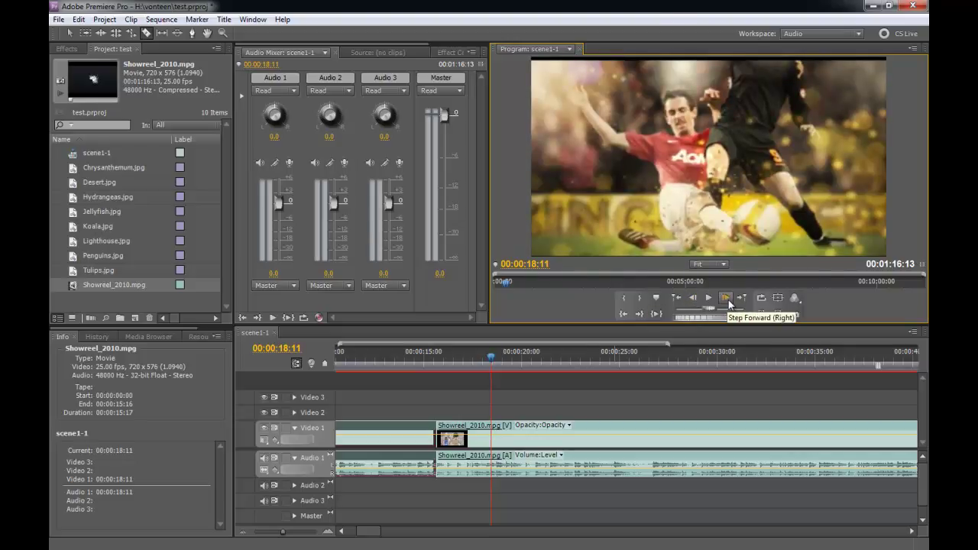
click(726, 298)
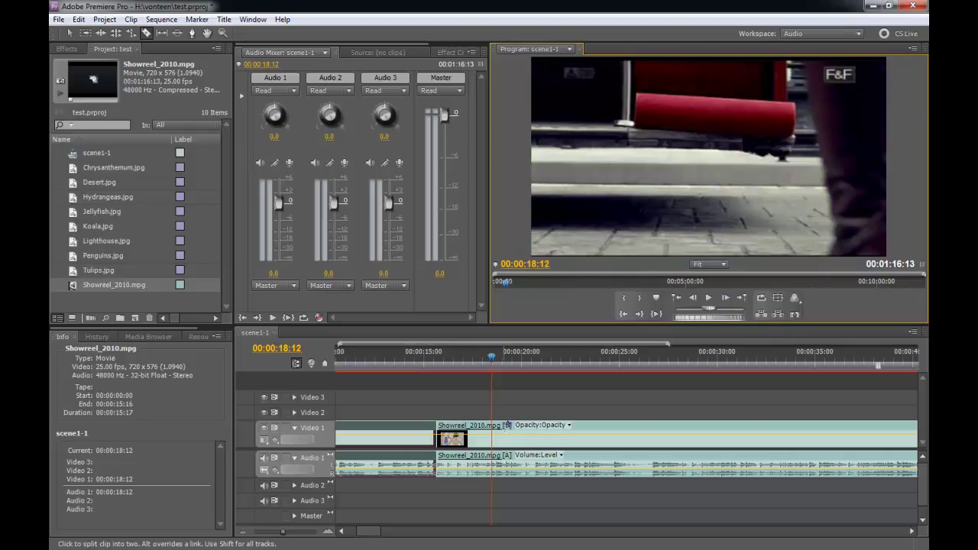
click(495, 431)
Delete the 15:17–18:11 piece and slide the remaining clip left to start at 15:17.
key(v)
click(491, 443)
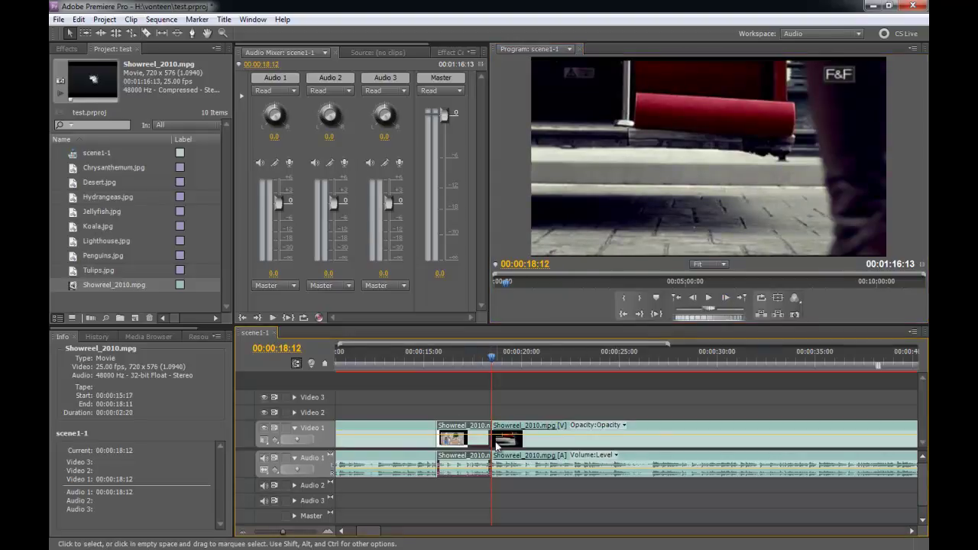
key(Delete)
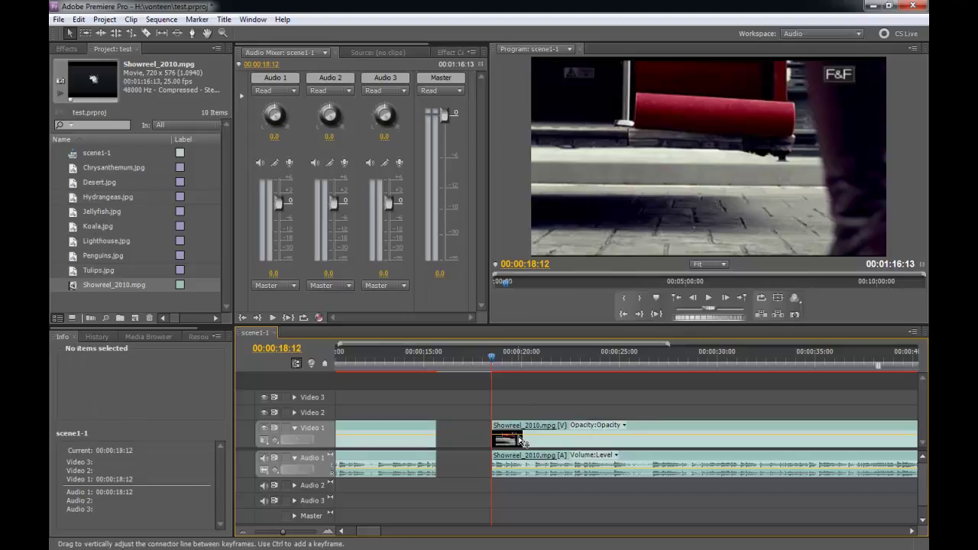
click(515, 438)
click(592, 387)
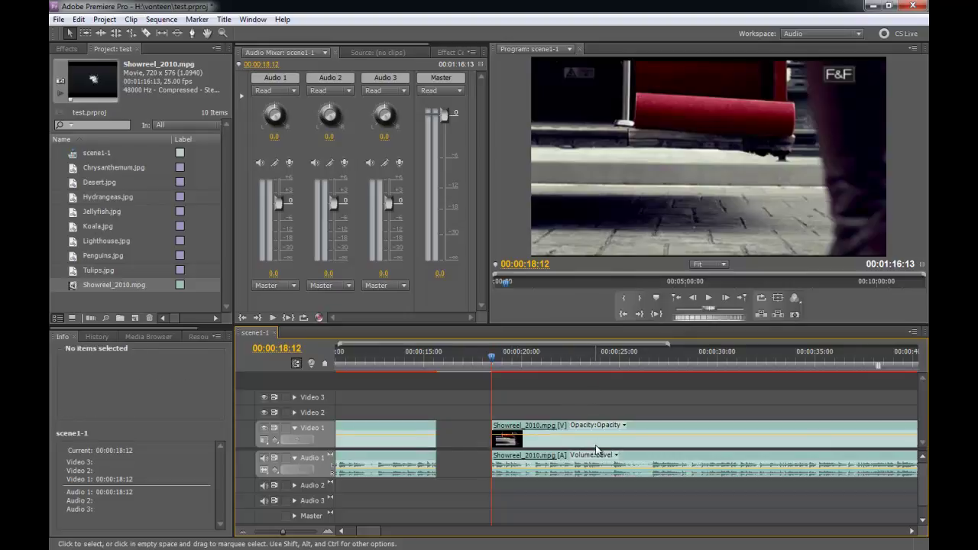
drag(600, 426, 541, 451)
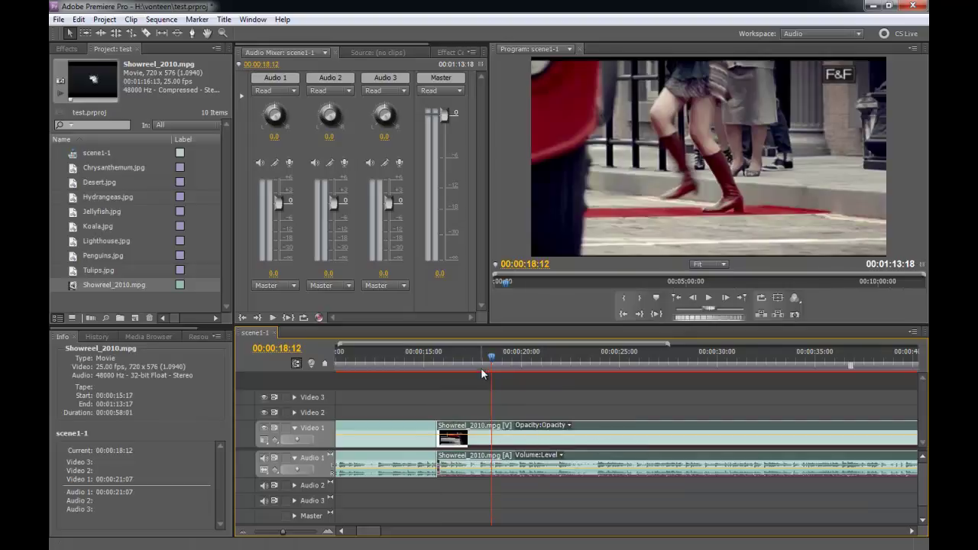
key(space)
key(space)
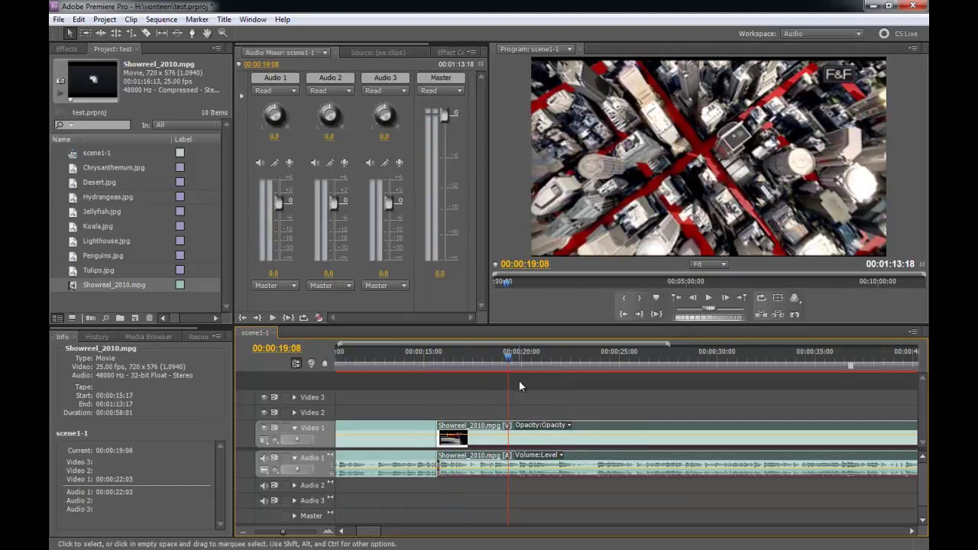
drag(534, 451, 567, 446)
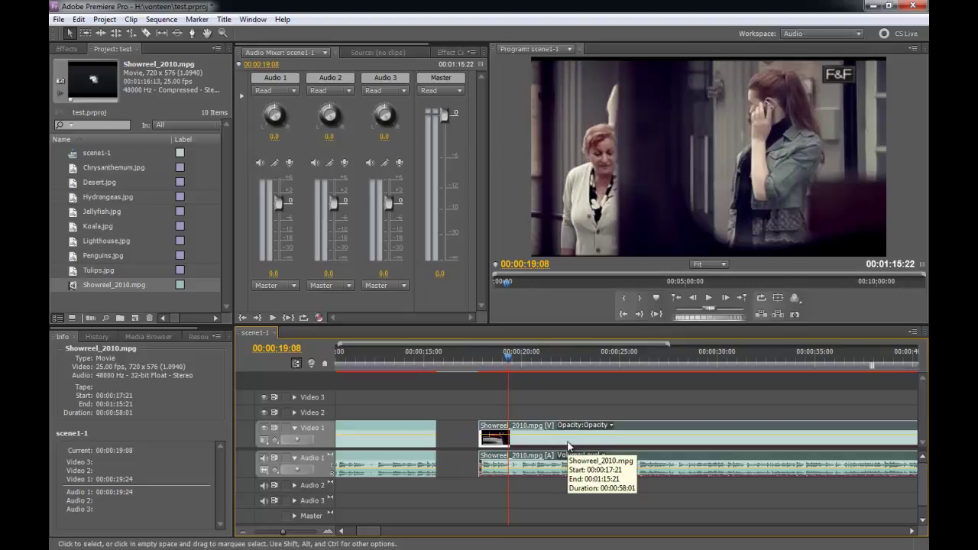
mouse_move(567, 447)
mouse_down()
mouse_move(538, 452)
mouse_move(607, 456)
mouse_move(552, 451)
mouse_up()
drag(461, 367, 426, 370)
key(space)
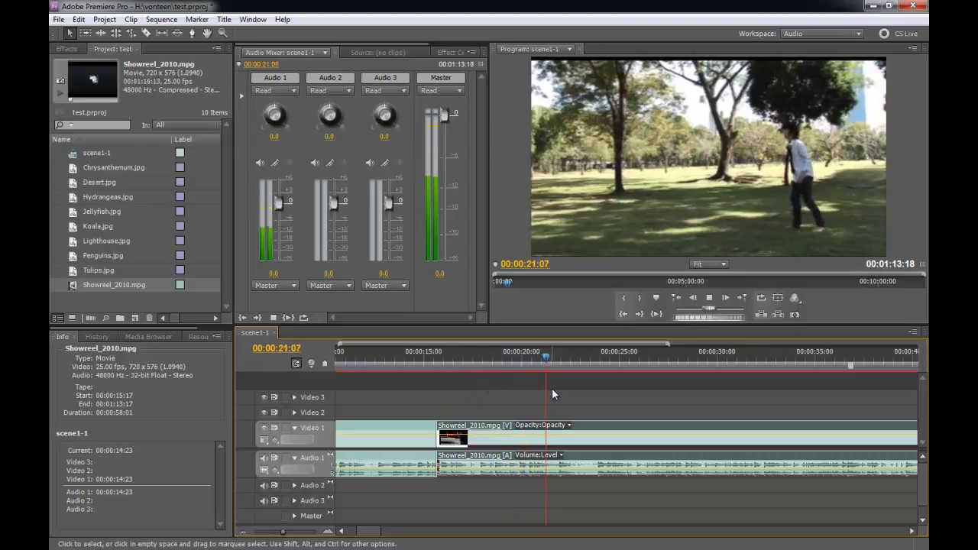
key(space)
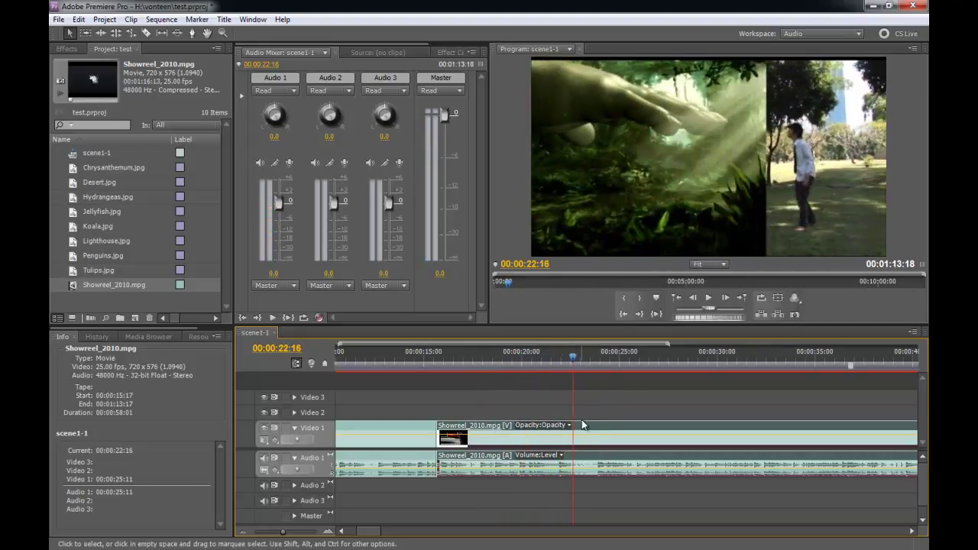
drag(372, 531, 377, 530)
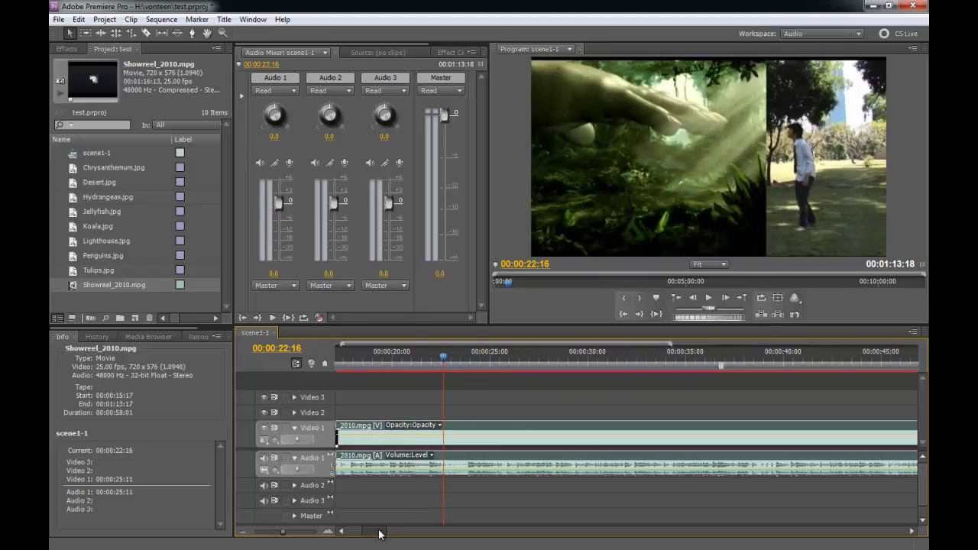
drag(506, 364, 497, 365)
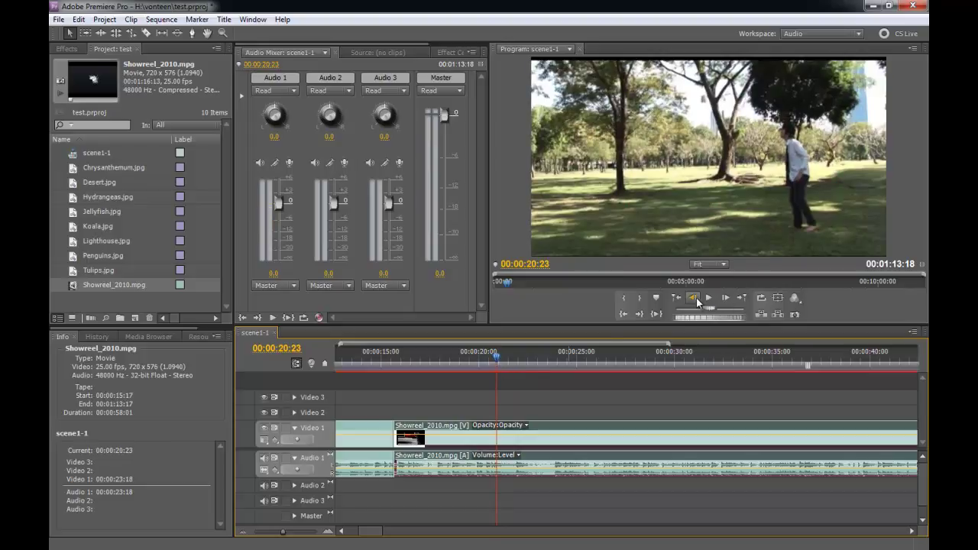
Razor the Showreel clip at 00:00:20:23, after undoing a first cut at 20:22.
click(694, 299)
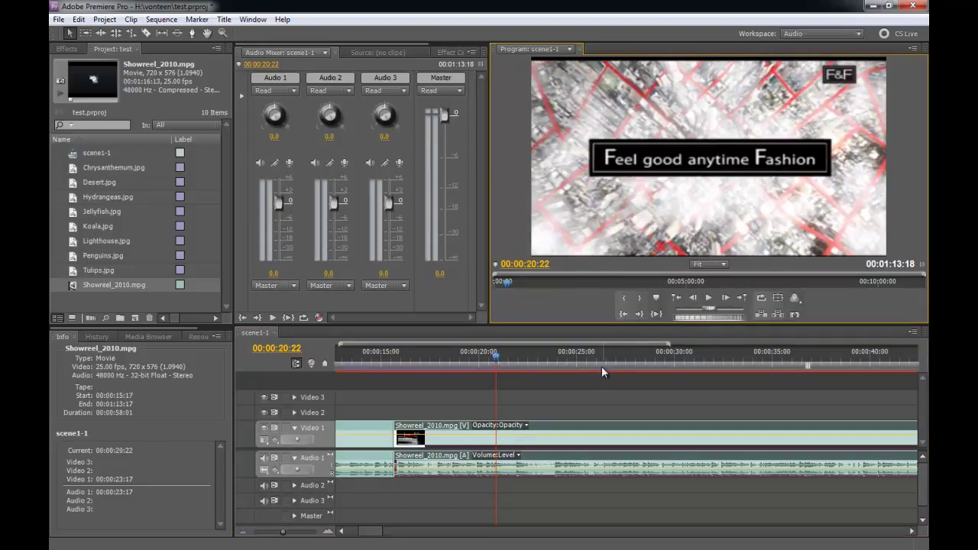
key(c)
click(496, 432)
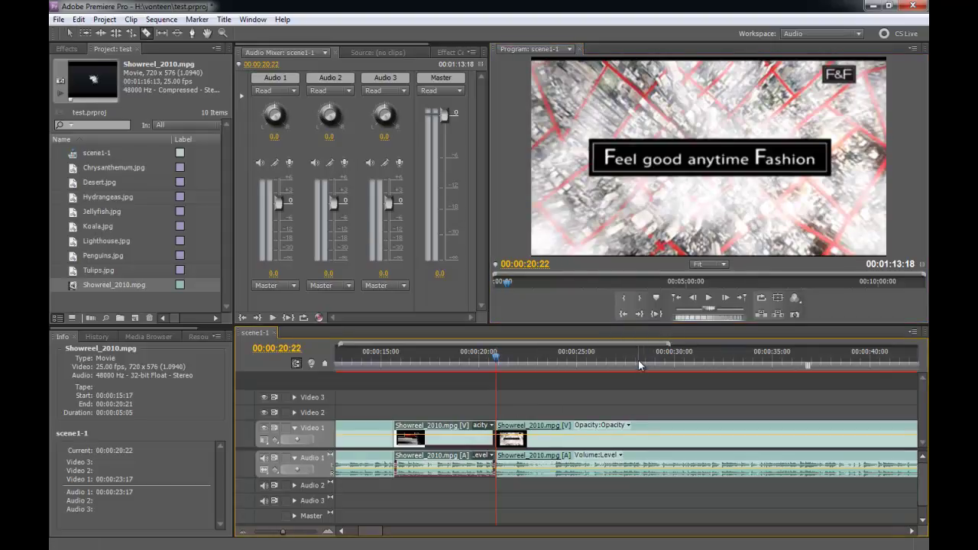
key(ctrl+z)
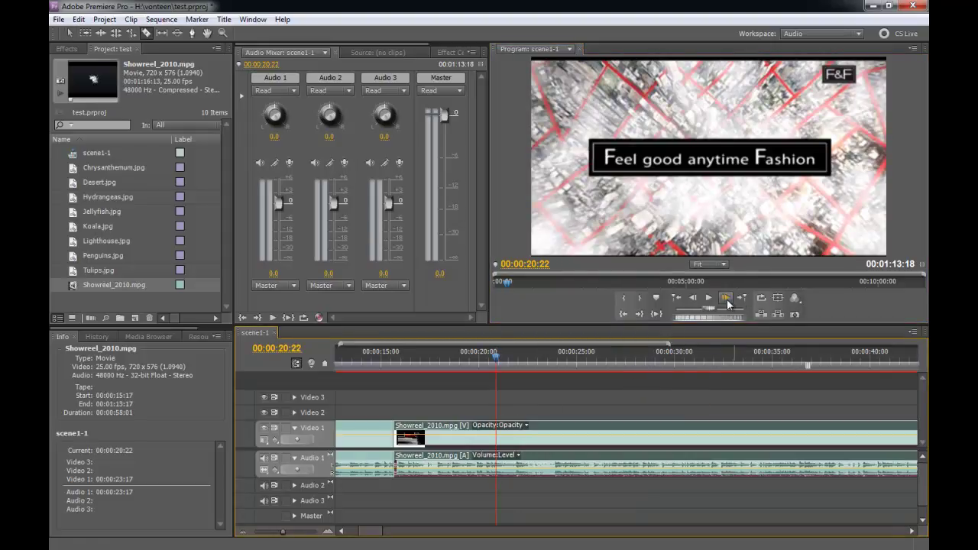
click(727, 301)
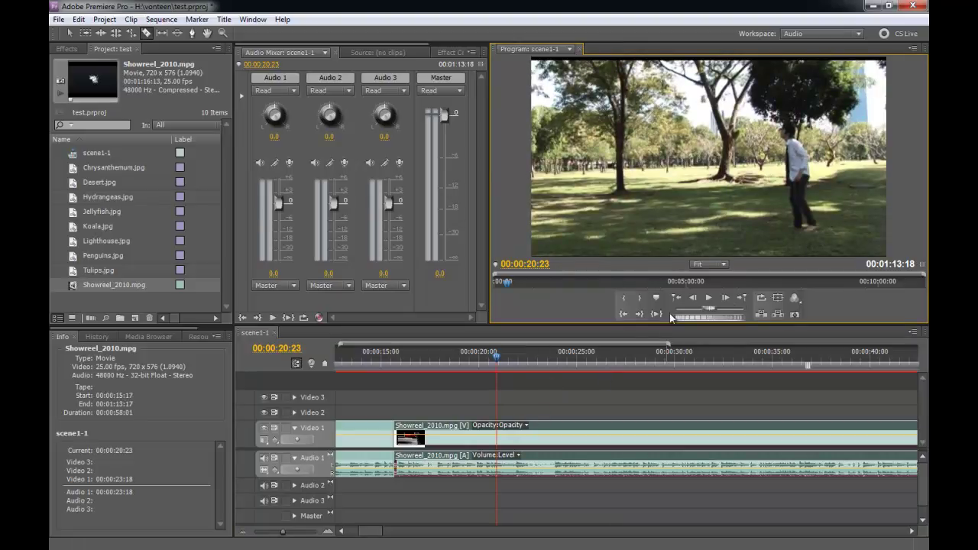
click(693, 297)
click(725, 300)
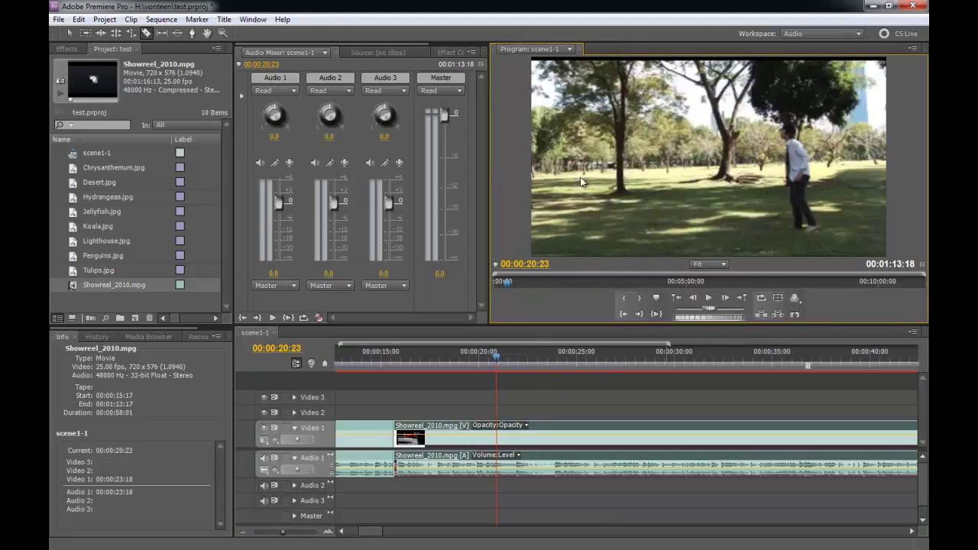
click(501, 434)
Check the frames either side of the 20:23 cut, then scrub ahead to the next shot change.
click(497, 363)
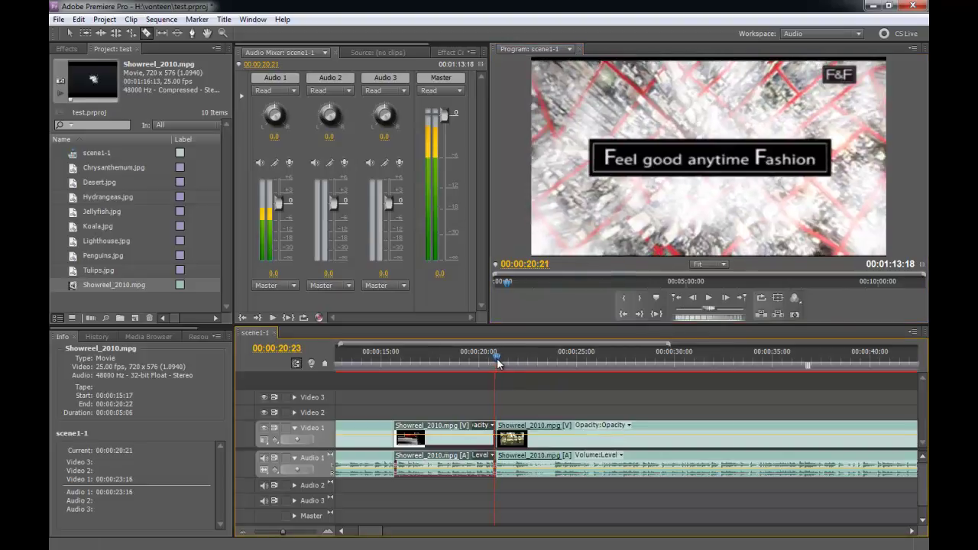
drag(497, 363, 499, 363)
click(691, 298)
click(726, 299)
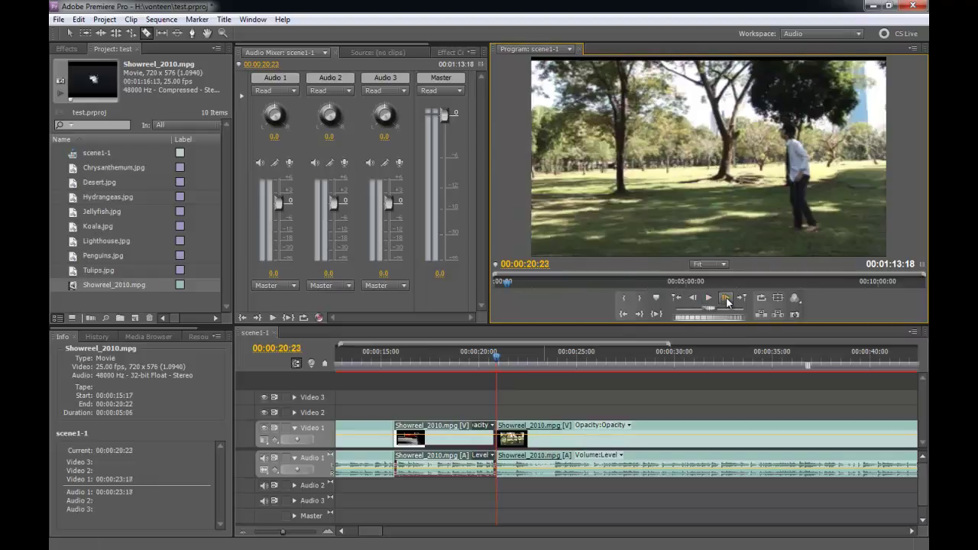
drag(499, 359, 646, 372)
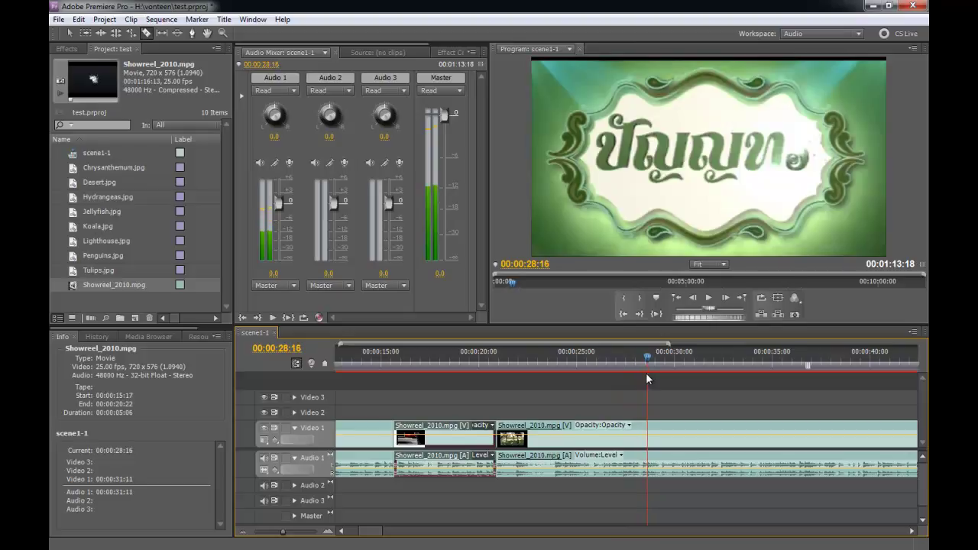
Step frame by frame between 00:00:28:11 and 28:16 to find where the green title card begins.
click(693, 298)
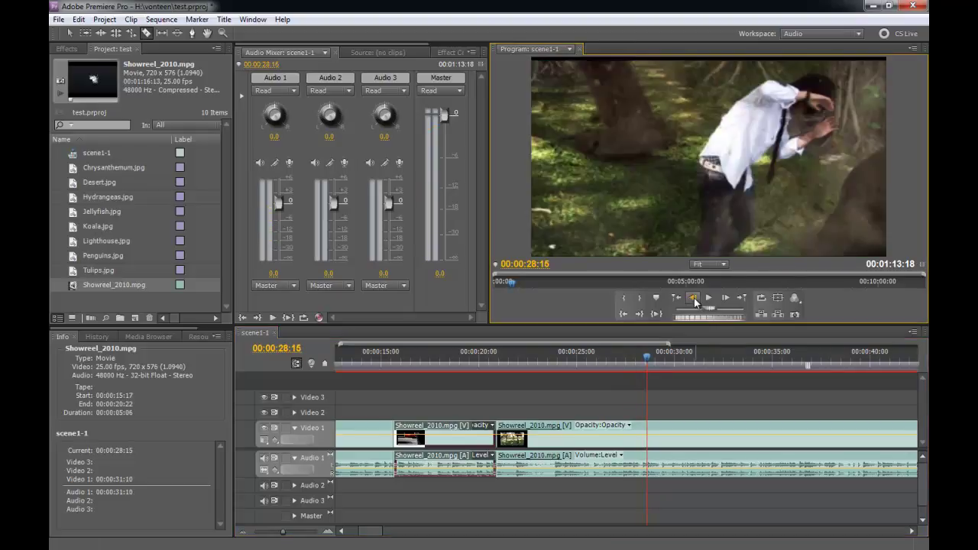
click(693, 298)
click(692, 298)
click(692, 298)
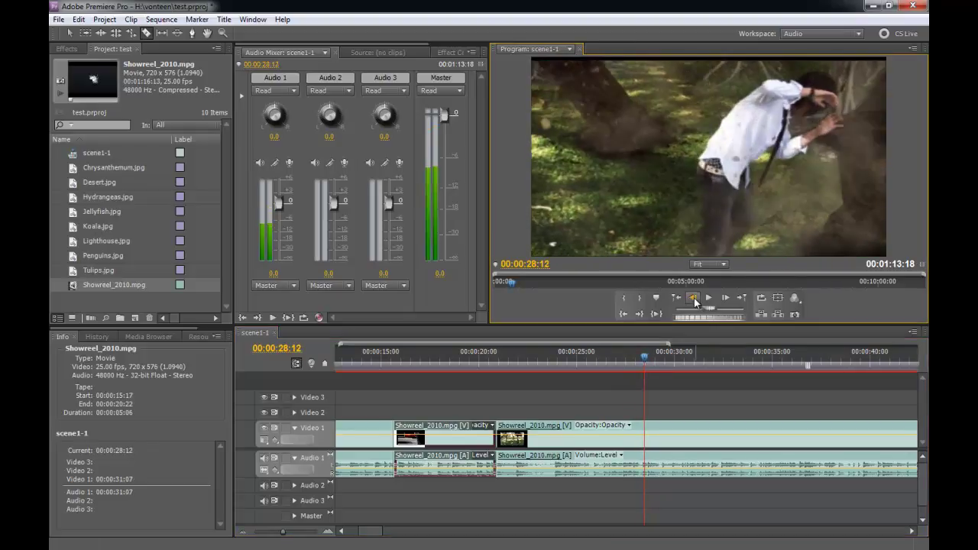
click(693, 298)
click(694, 299)
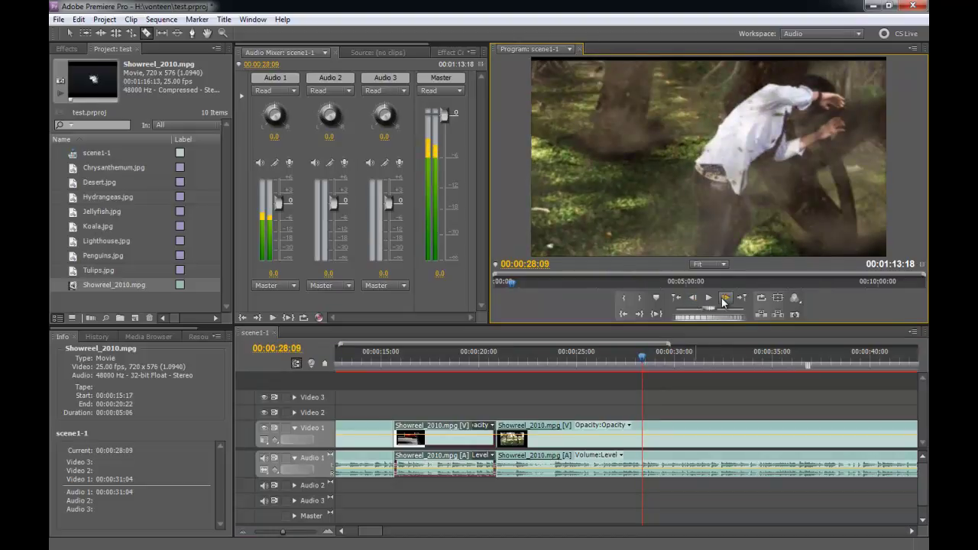
click(723, 301)
click(723, 301)
click(724, 301)
click(724, 301)
click(723, 301)
click(723, 301)
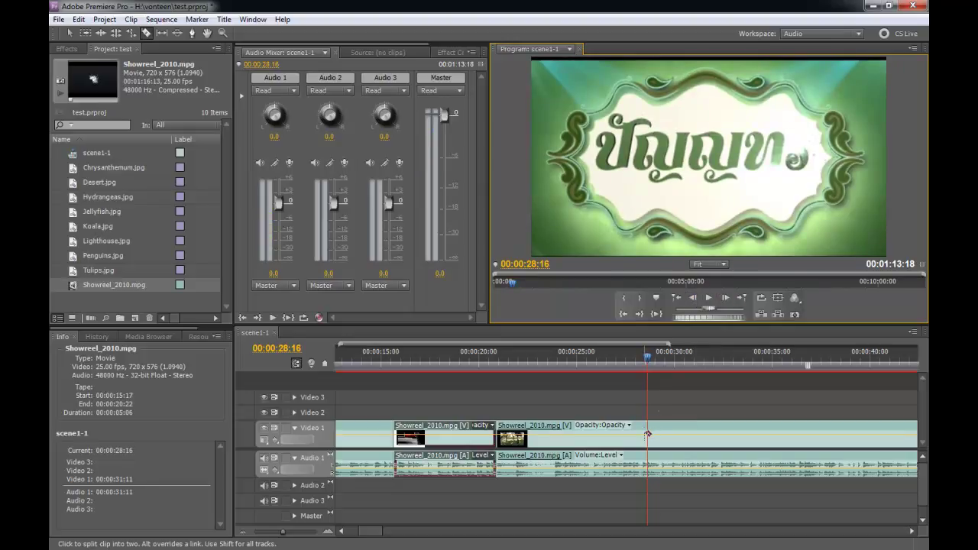
click(692, 298)
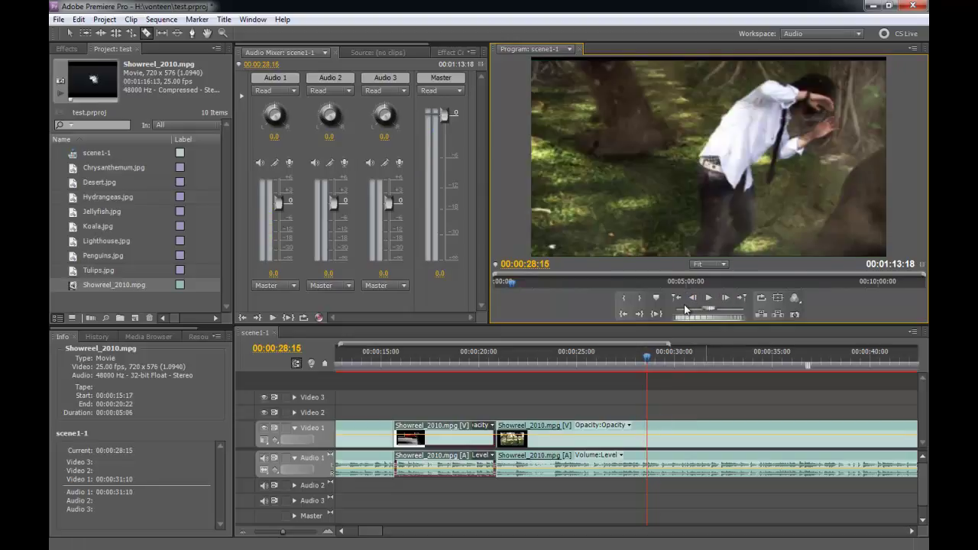
Razor the clip at 00:00:28:16 after undoing a 28:15 cut, then drag the third piece later.
click(652, 435)
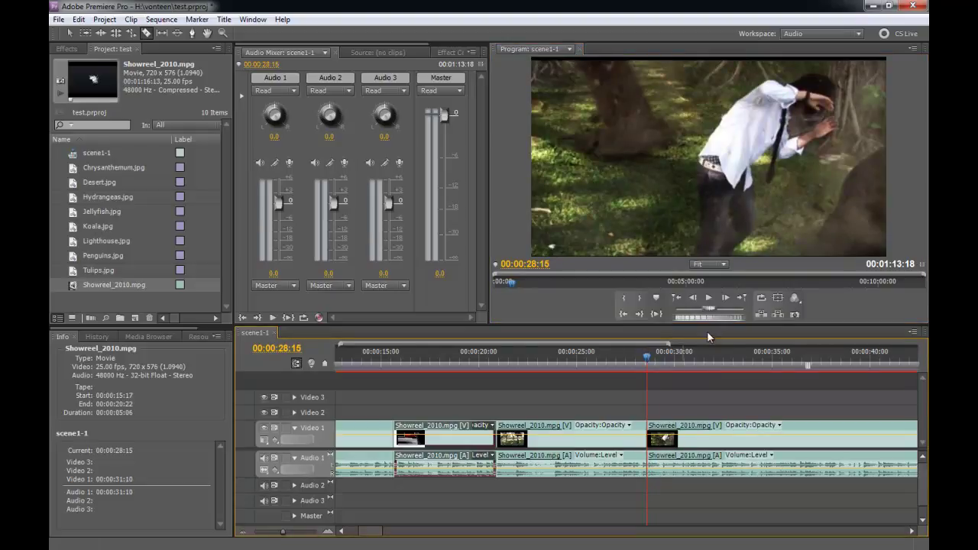
key(ctrl+z)
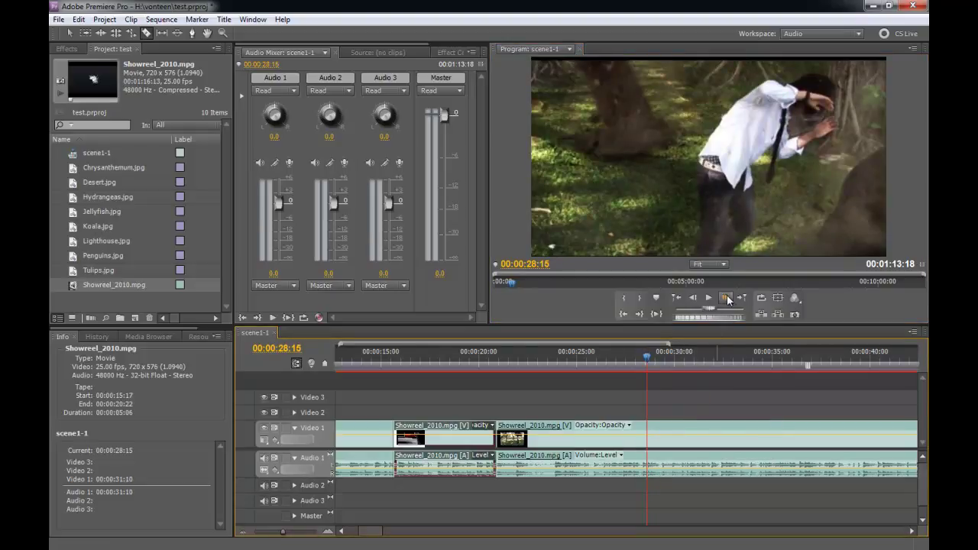
click(728, 299)
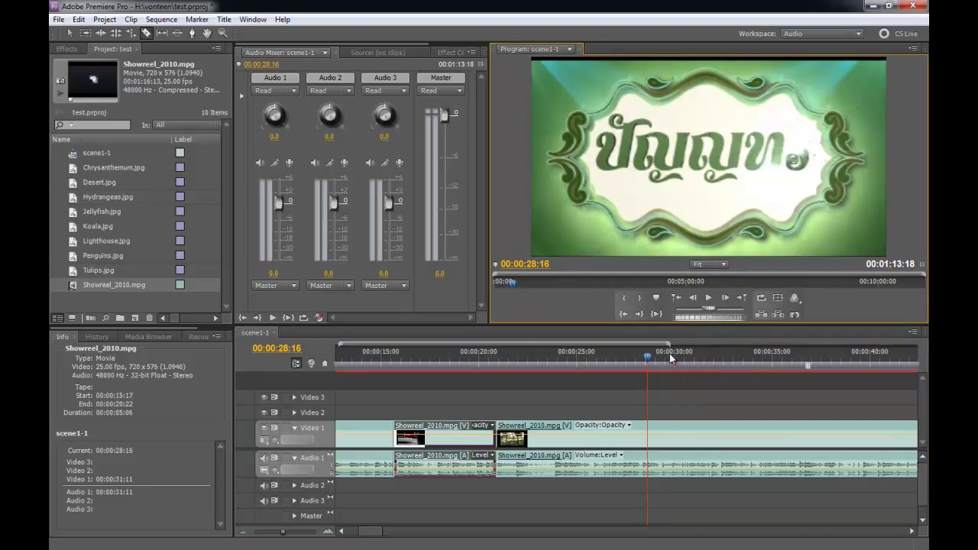
click(648, 433)
key(v)
mouse_move(647, 356)
mouse_down()
mouse_move(503, 382)
mouse_move(576, 401)
mouse_up()
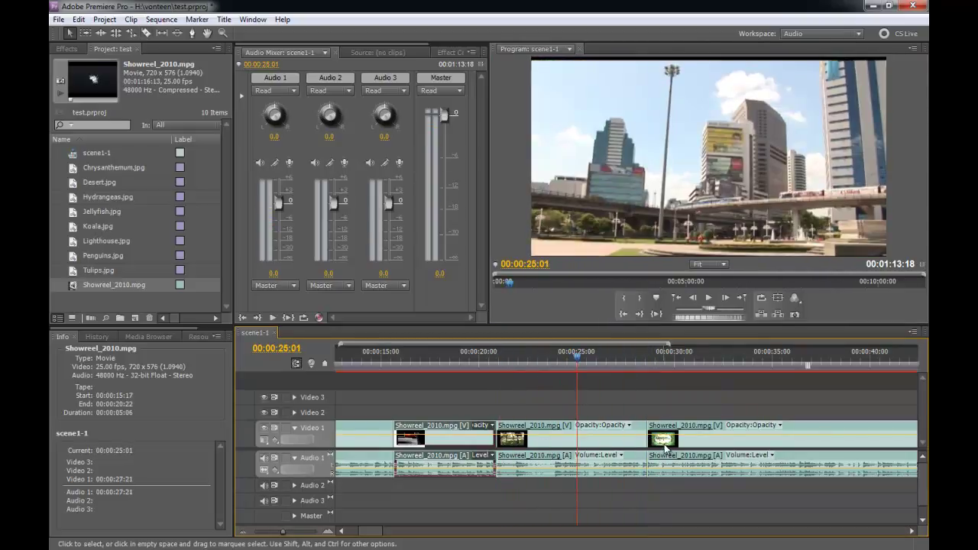
drag(665, 448, 708, 436)
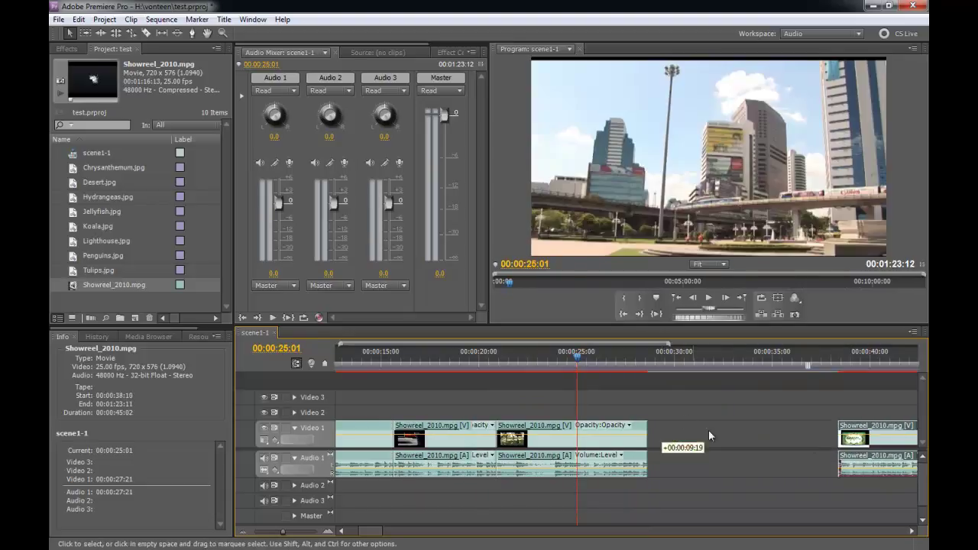
Shift the later Showreel pieces left until all sit back-to-back, then play from 00:00:15:04.
drag(419, 447, 670, 447)
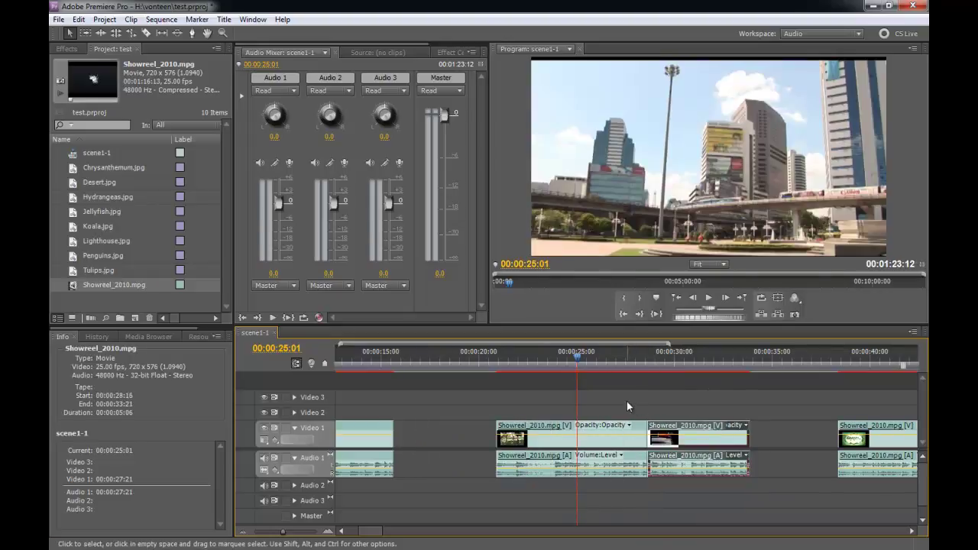
drag(618, 402, 692, 474)
drag(612, 400, 707, 503)
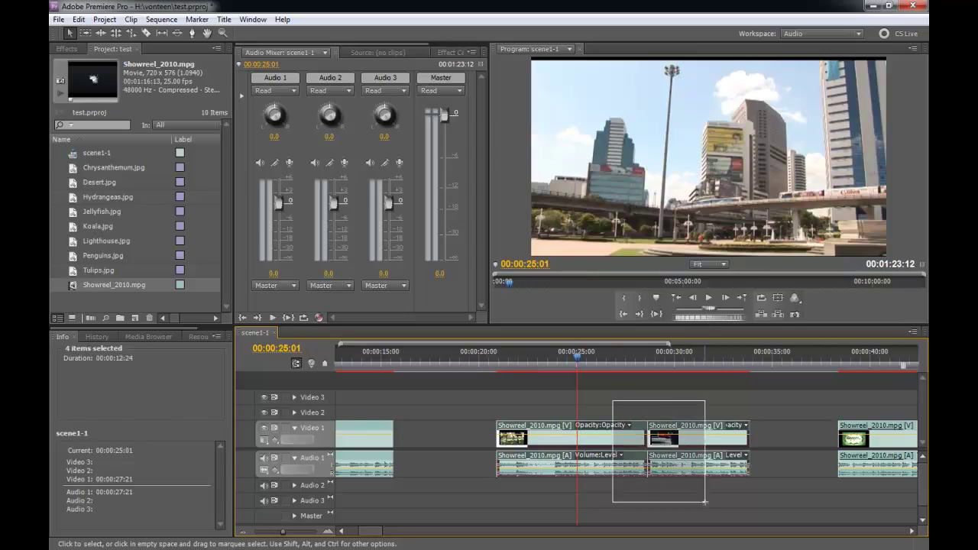
drag(694, 447, 592, 455)
drag(853, 446, 663, 447)
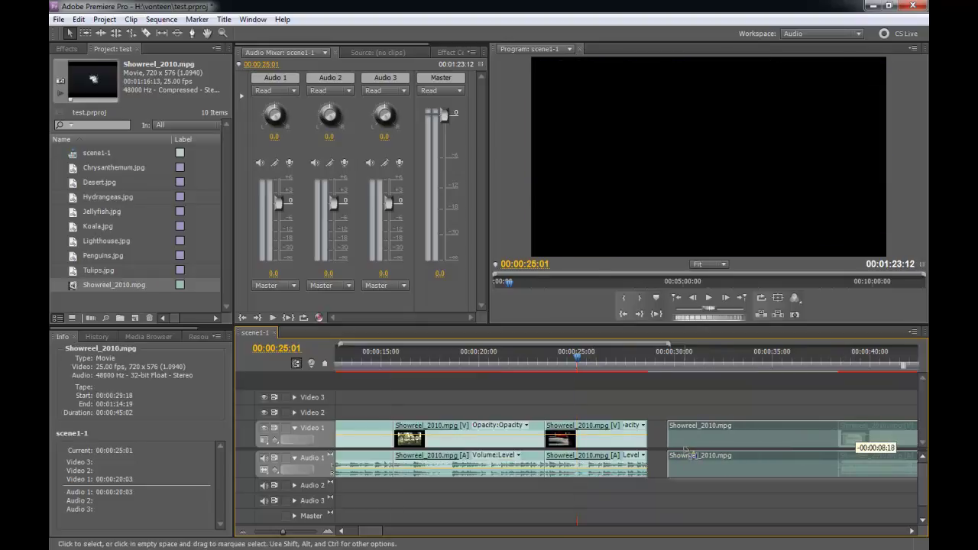
click(383, 353)
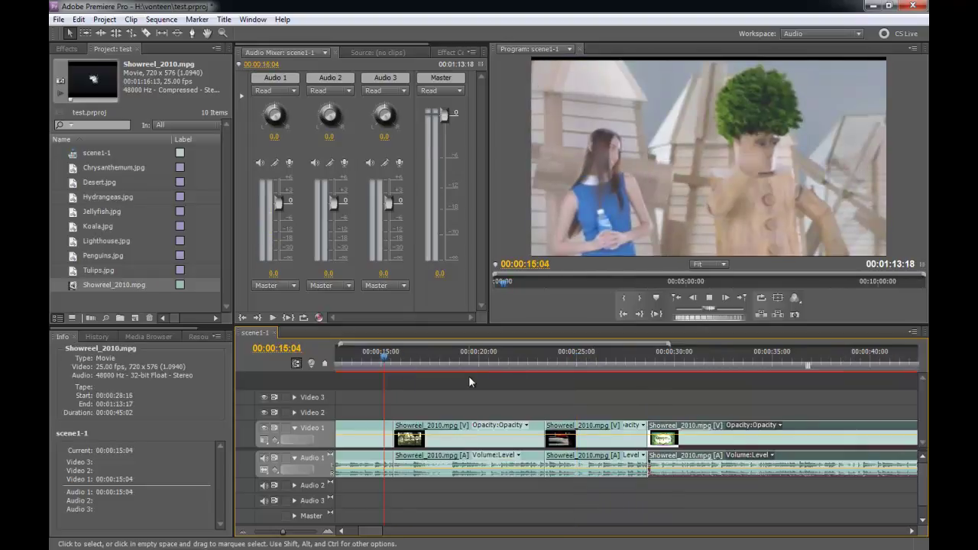
click(503, 409)
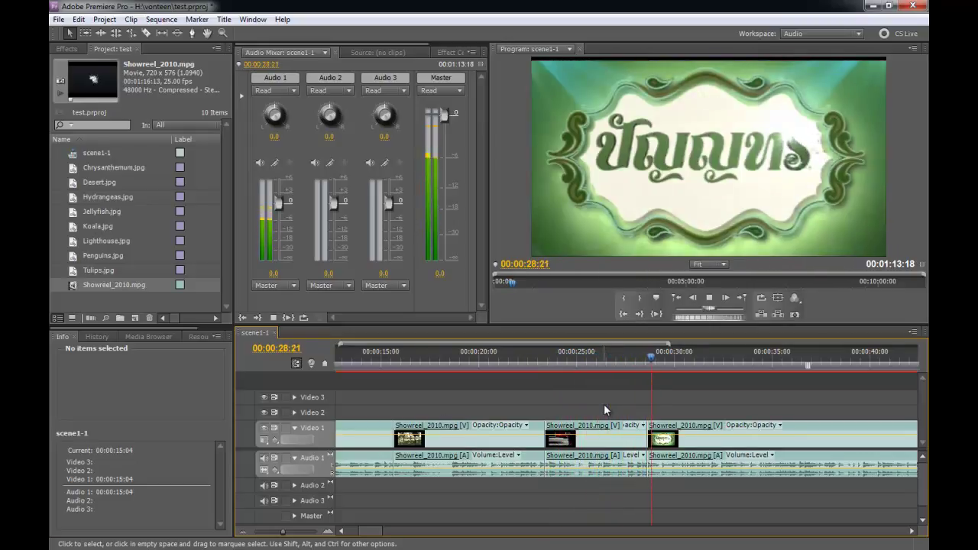
key(space)
drag(378, 532, 390, 536)
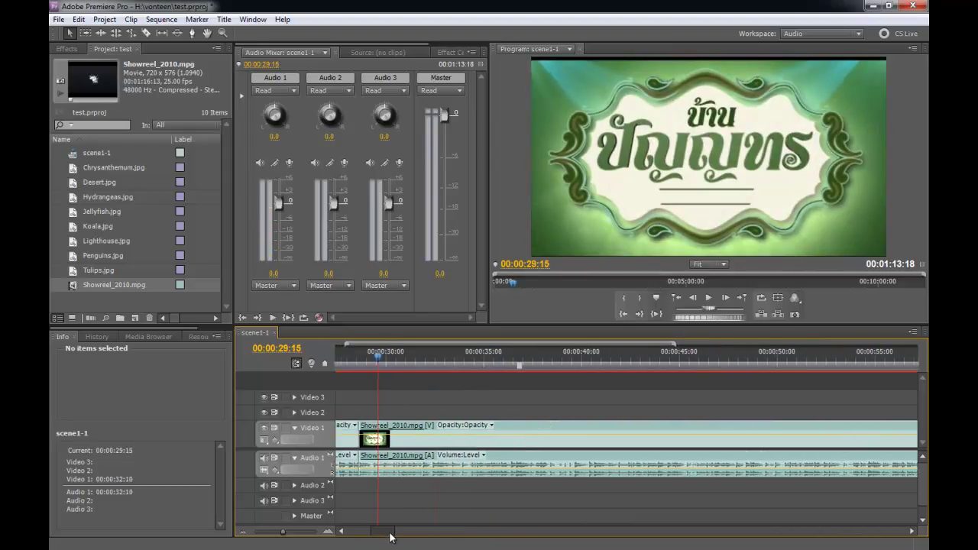
drag(381, 361, 717, 376)
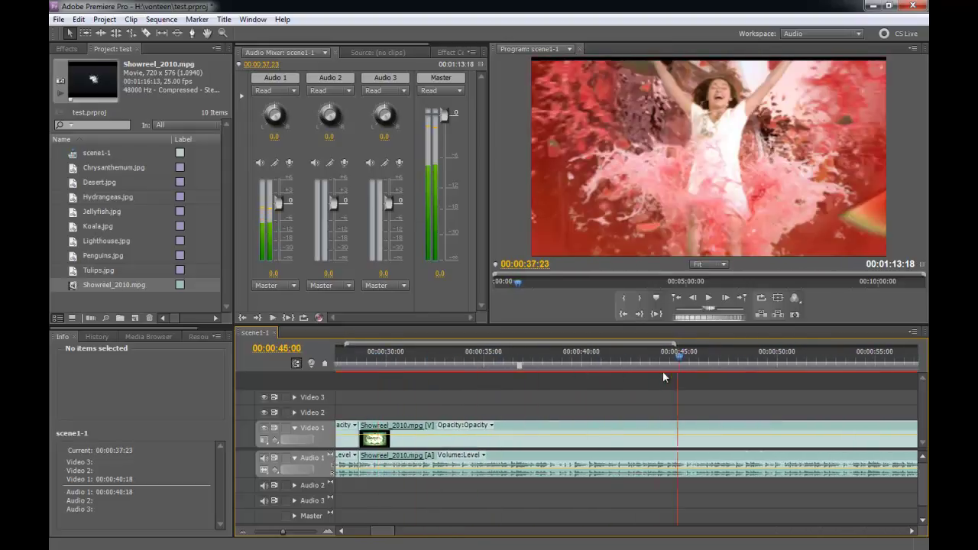
mouse_move(366, 535)
mouse_down()
mouse_move(353, 533)
mouse_move(396, 534)
mouse_up()
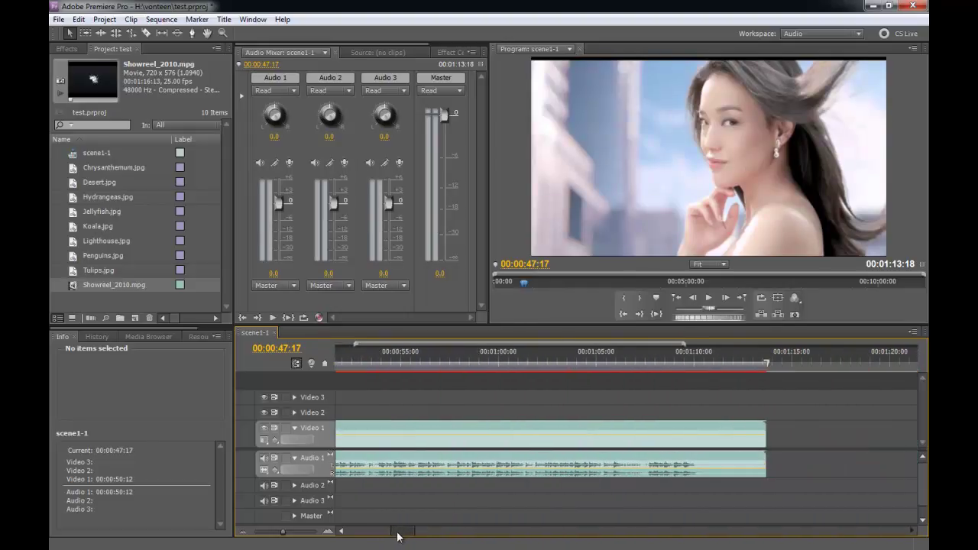
drag(574, 364, 540, 371)
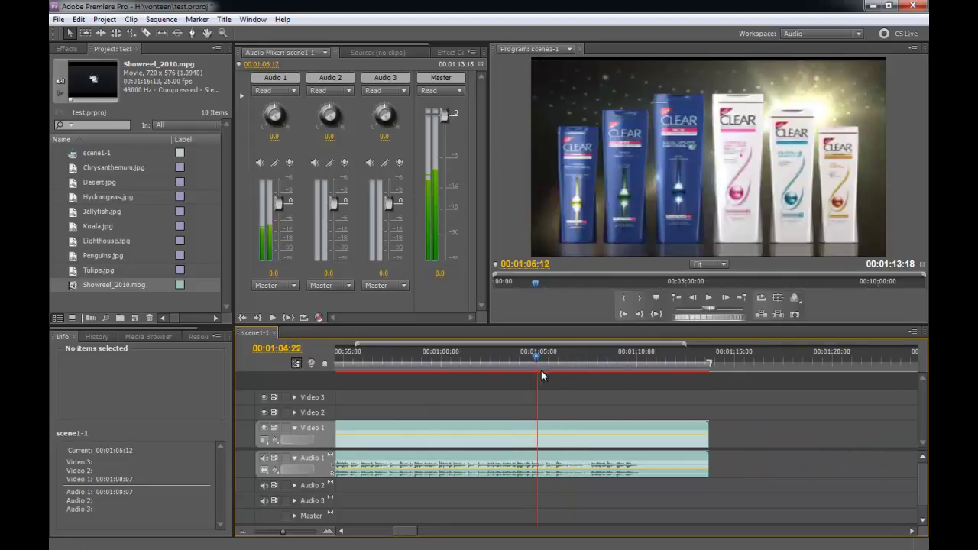
key(space)
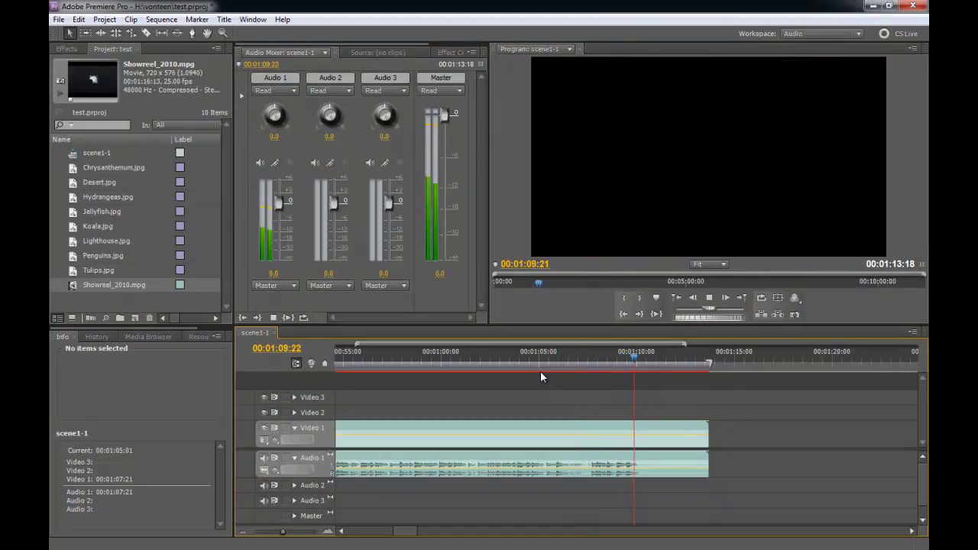
key(space)
click(634, 356)
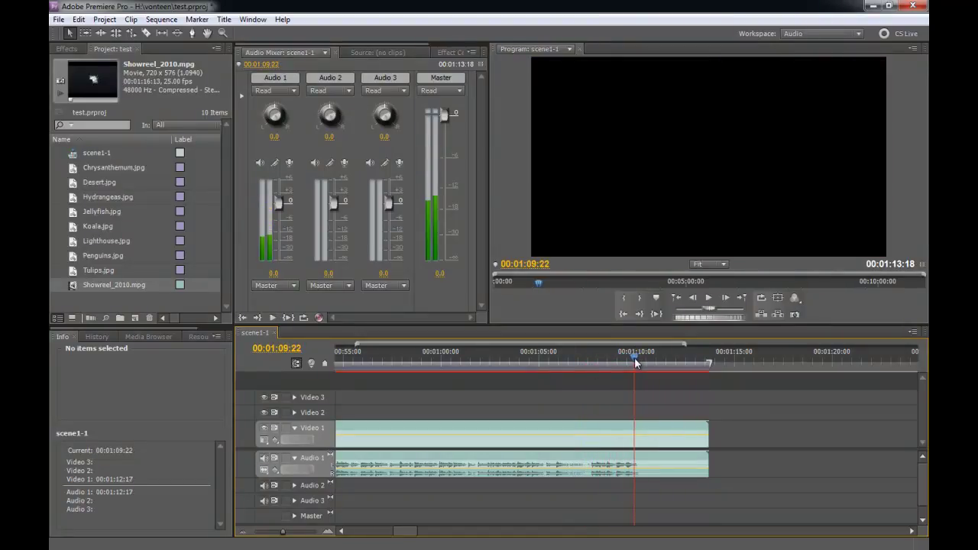
drag(630, 360, 627, 361)
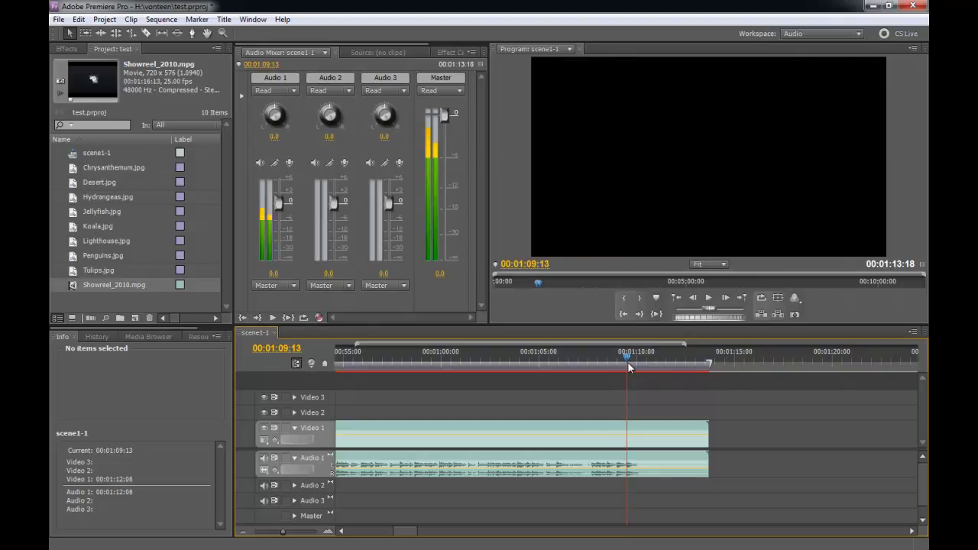
click(692, 297)
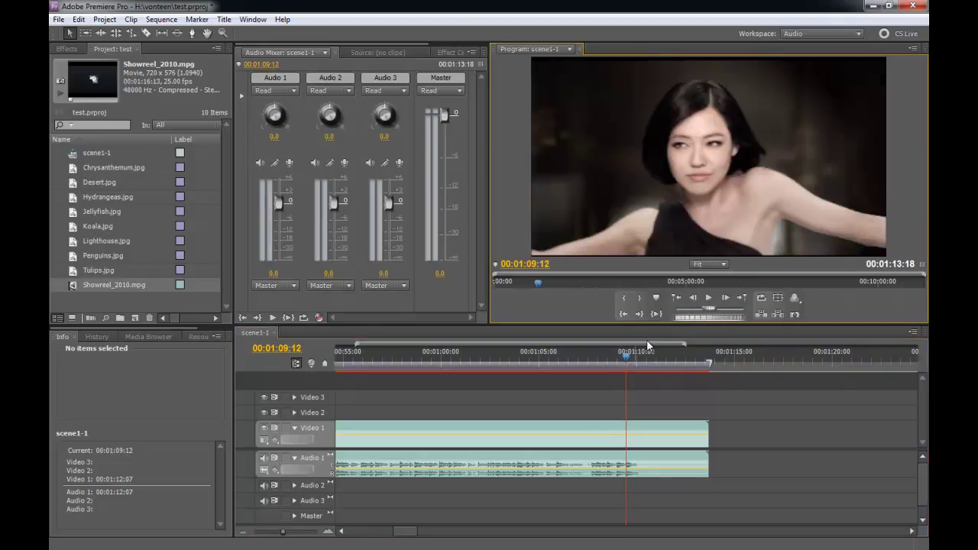
click(328, 532)
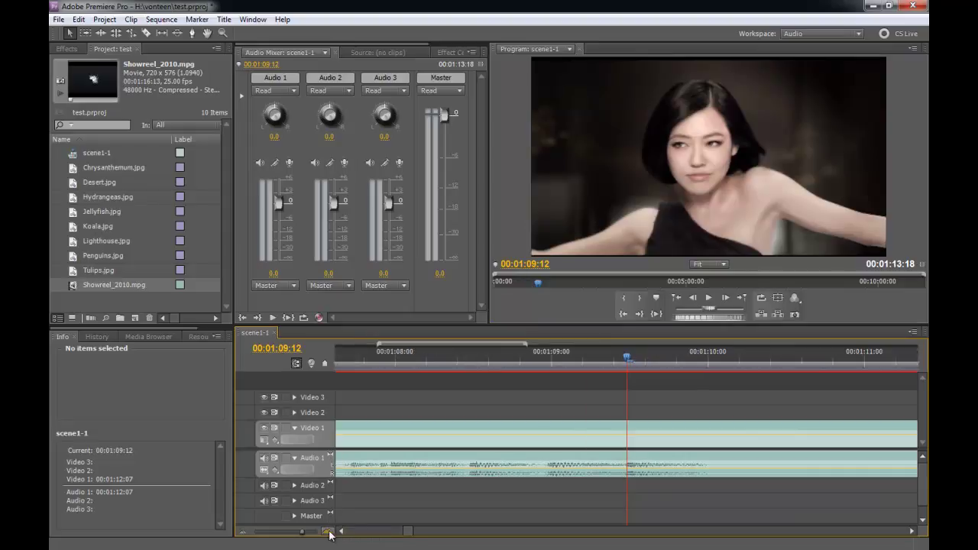
scroll(409, 533, up, 3)
click(603, 362)
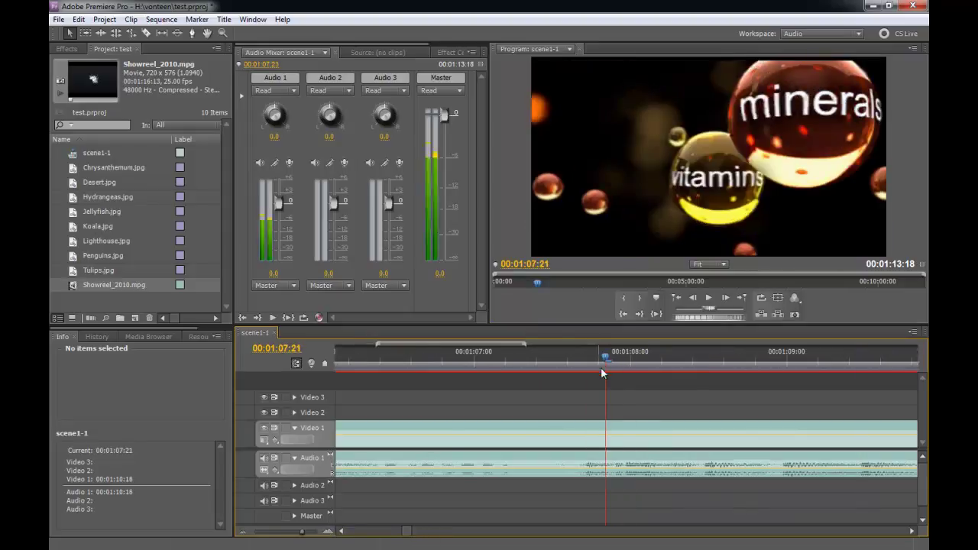
click(246, 532)
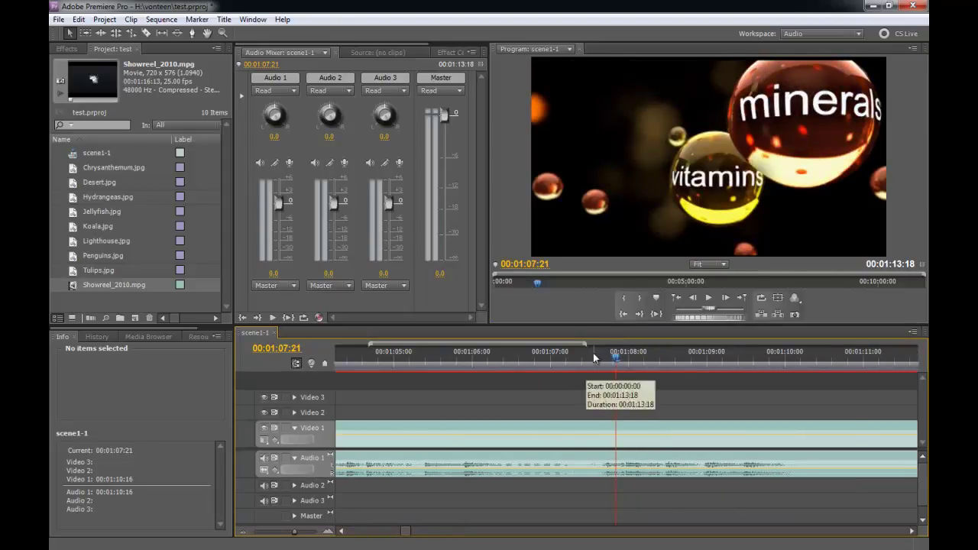
key(space)
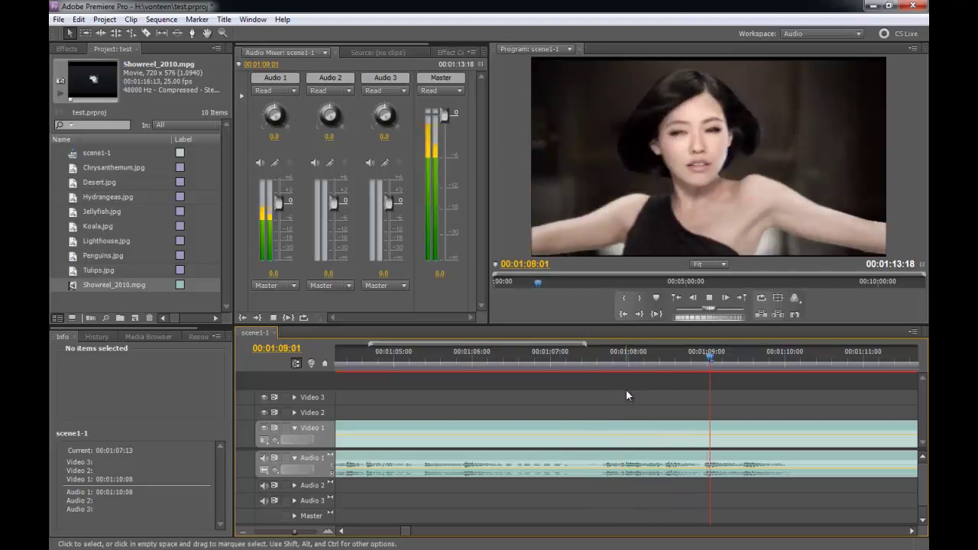
key(space)
drag(689, 365, 759, 379)
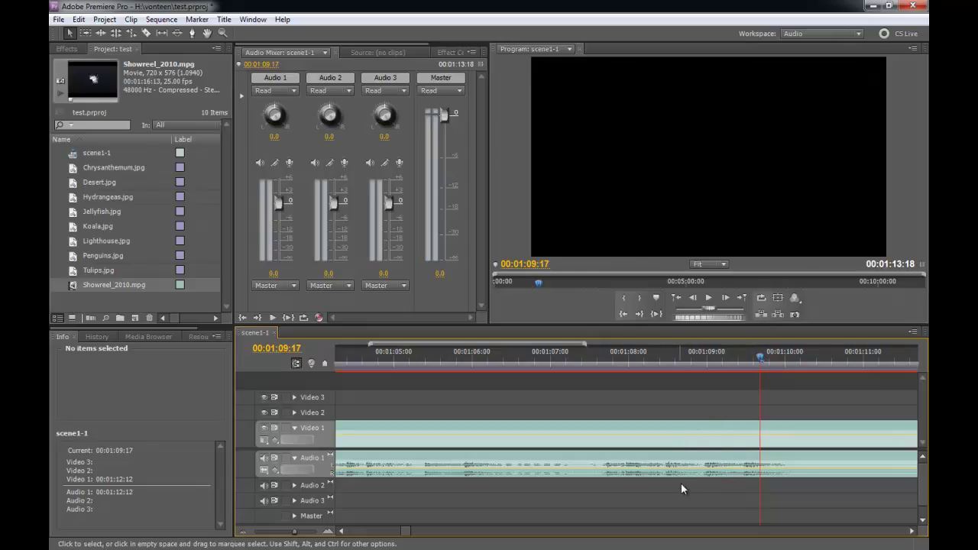
drag(695, 361, 674, 374)
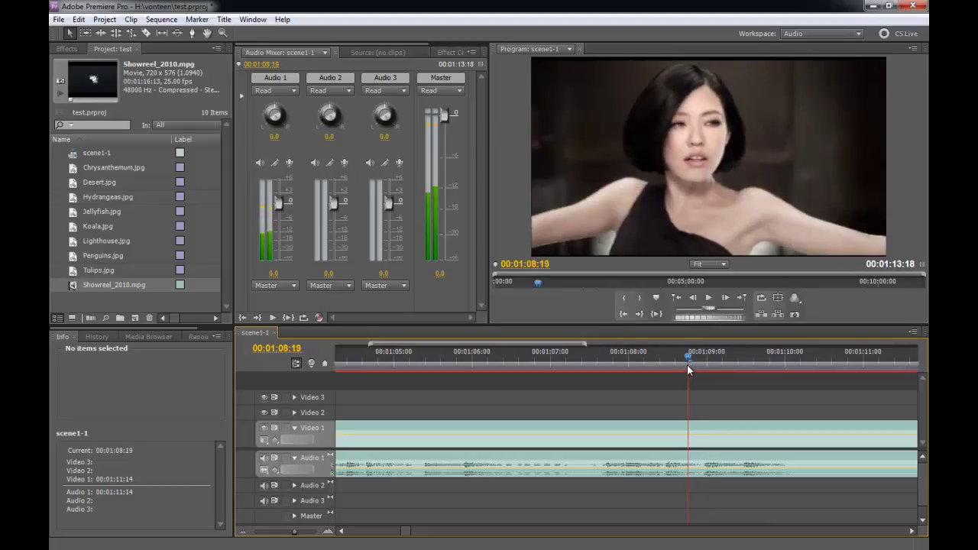
click(688, 452)
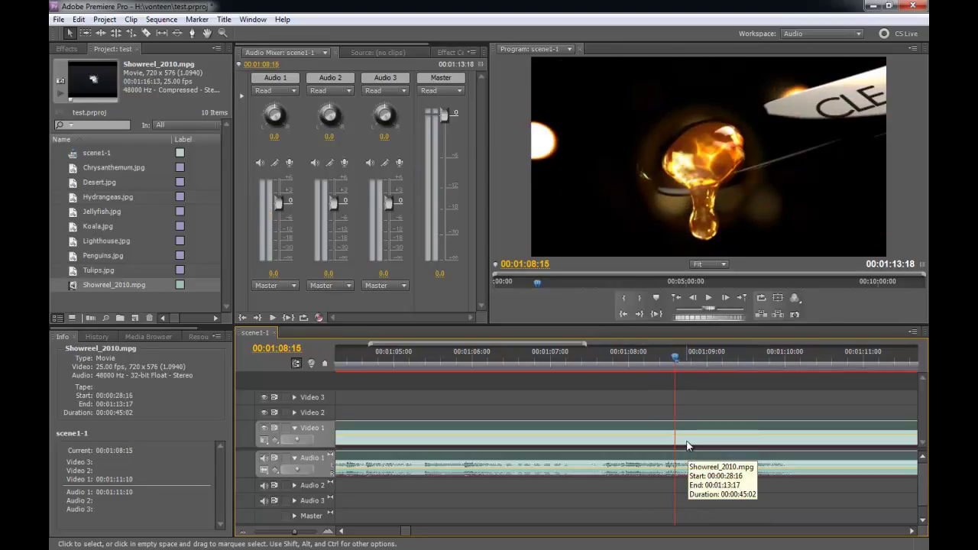
click(695, 396)
click(689, 442)
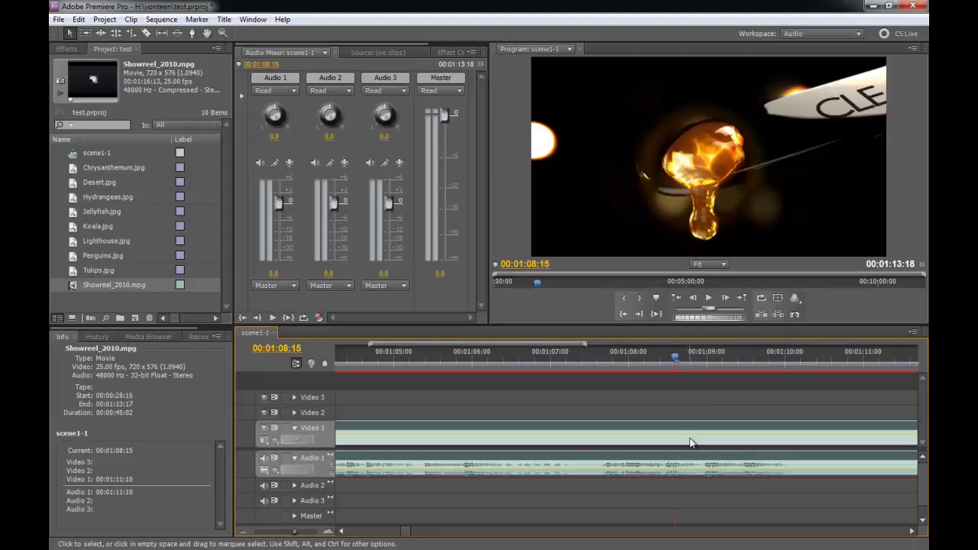
drag(666, 449, 716, 445)
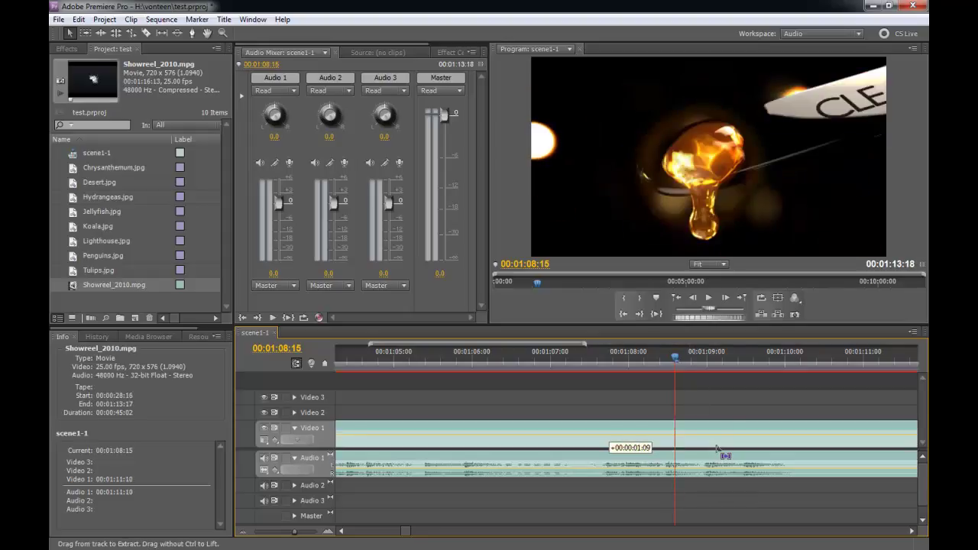
click(727, 393)
click(691, 427)
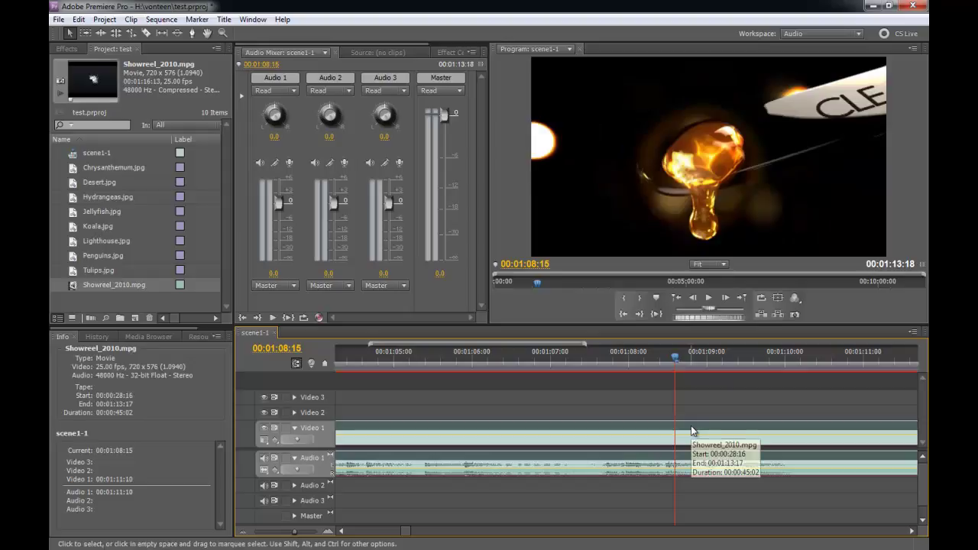
Unlink the Showreel clip's video from its audio and try moving the video part.
right_click(691, 426)
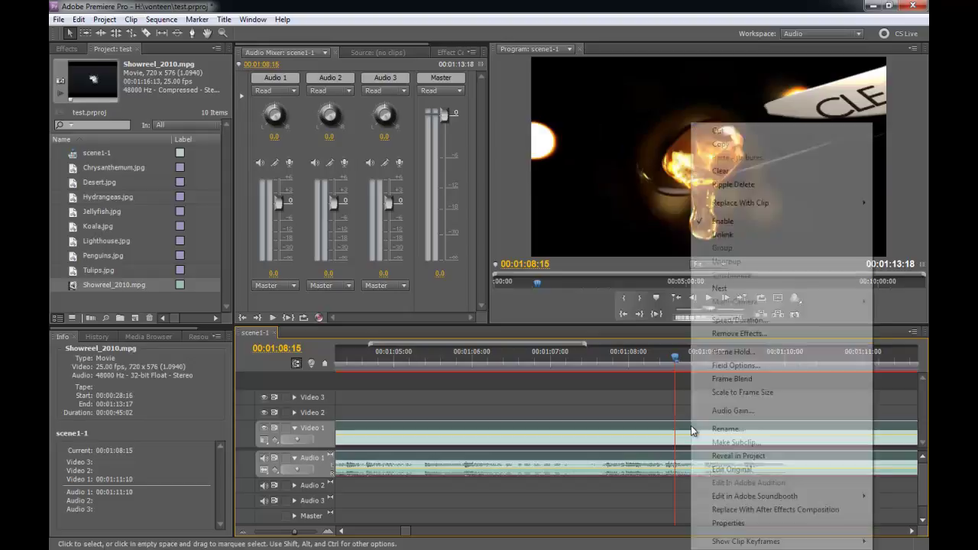
click(739, 242)
drag(714, 426, 811, 449)
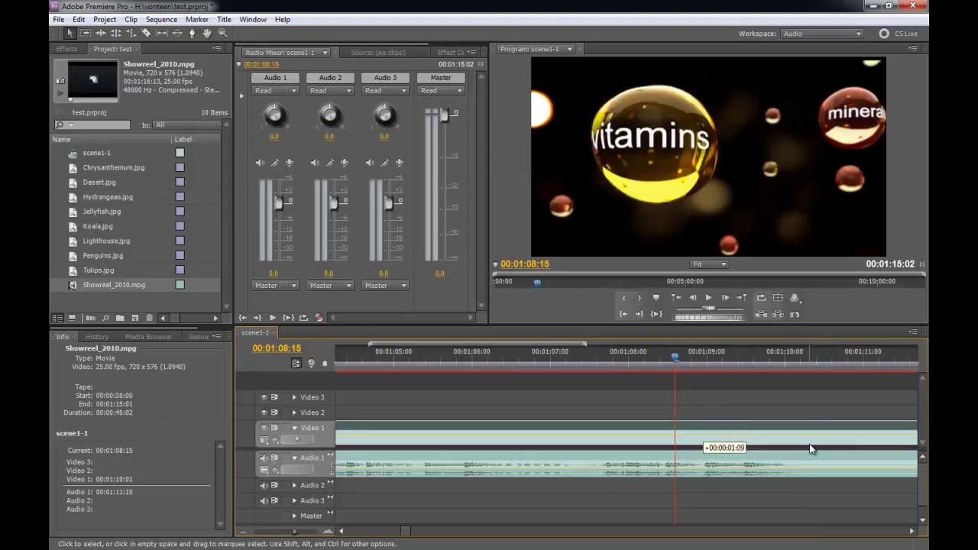
Scrub and play around 01:08:07–01:08:16 to locate the cut point, then choose the Razor tool.
click(661, 363)
drag(661, 365, 648, 381)
key(space)
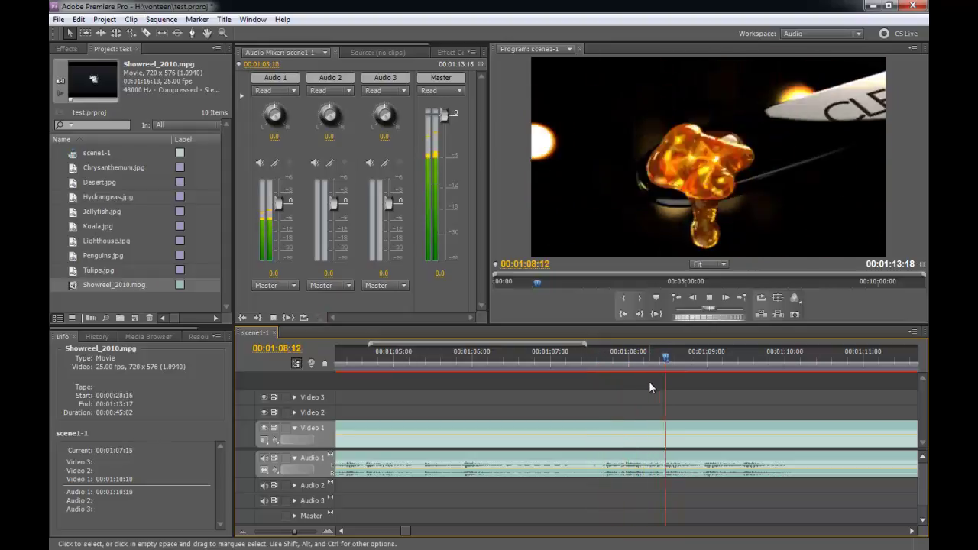
key(space)
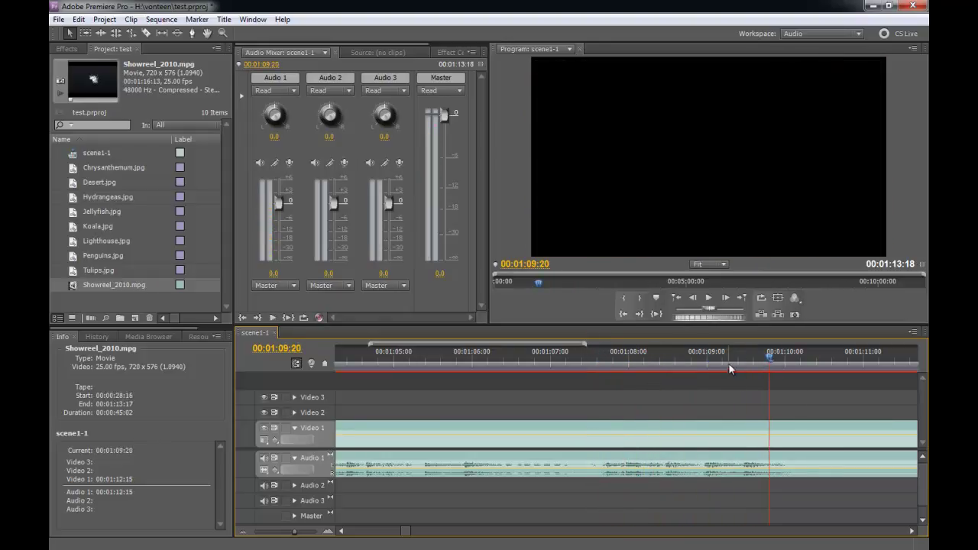
drag(729, 369, 681, 368)
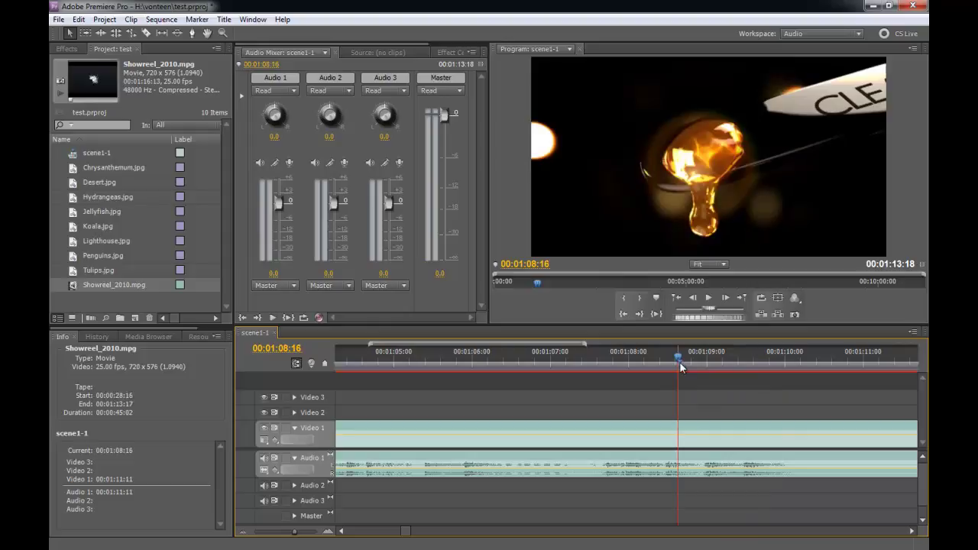
mouse_move(679, 362)
mouse_down()
mouse_move(656, 366)
mouse_move(685, 370)
mouse_move(700, 386)
mouse_up()
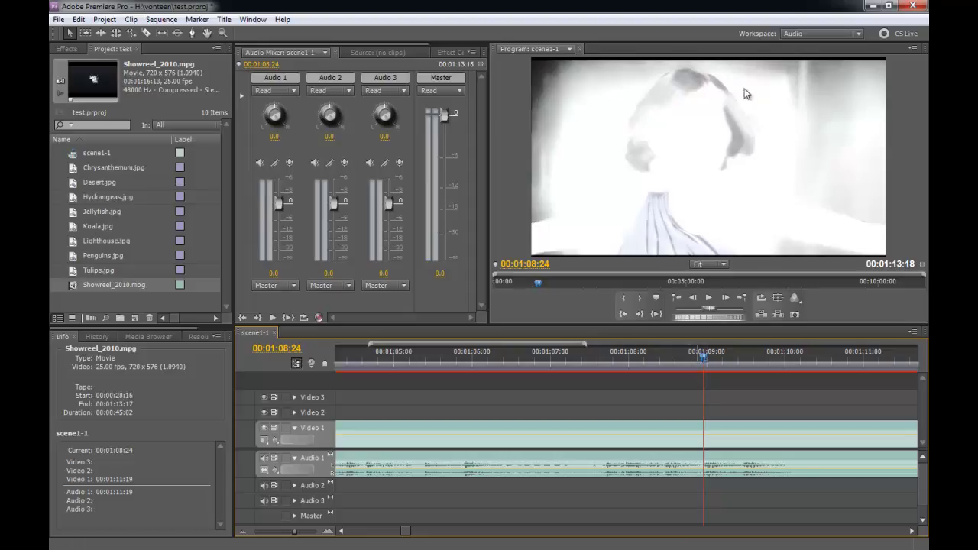
key(c)
click(704, 436)
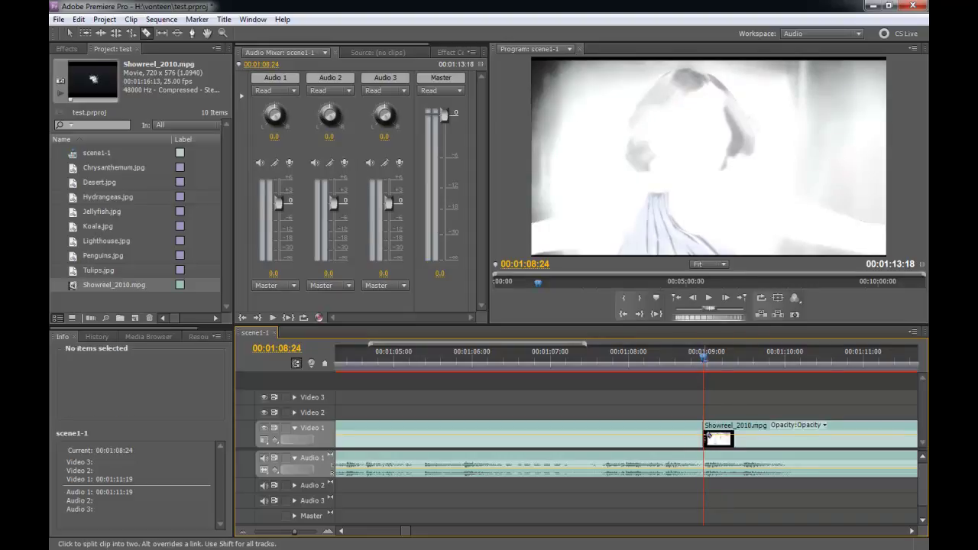
click(694, 357)
click(695, 436)
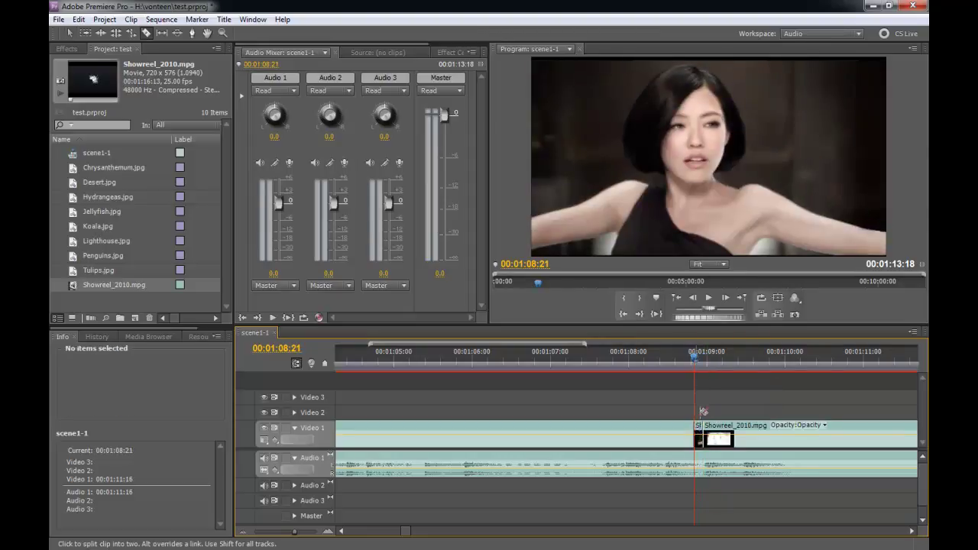
key(space)
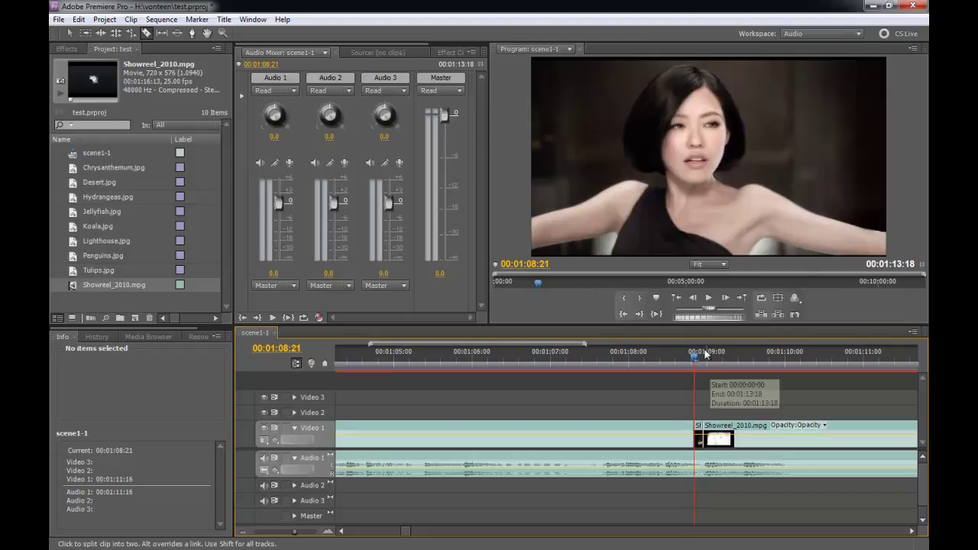
key(space)
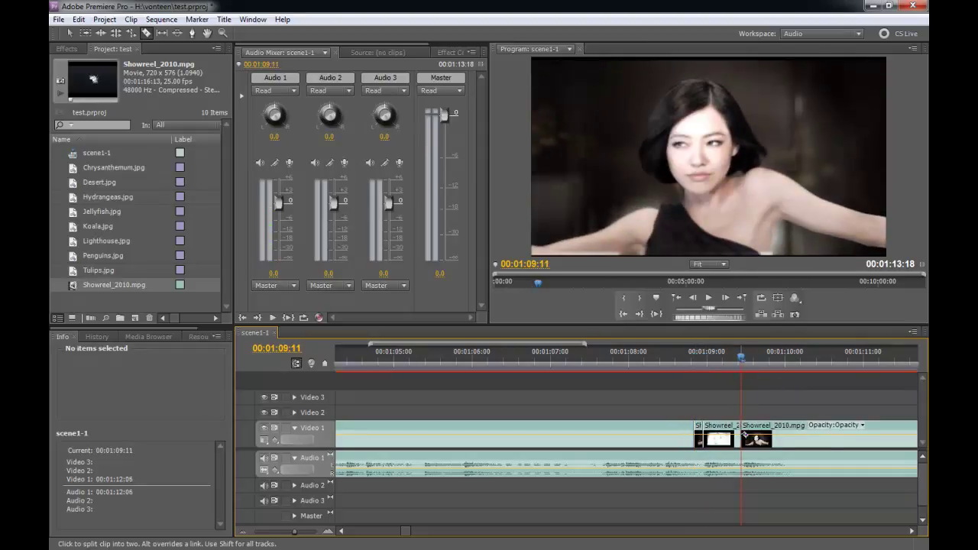
click(767, 363)
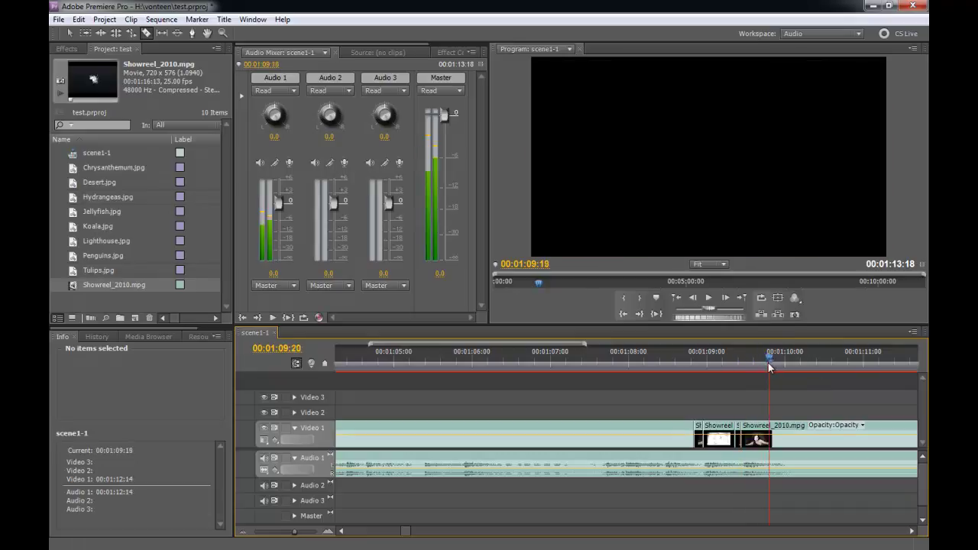
click(784, 367)
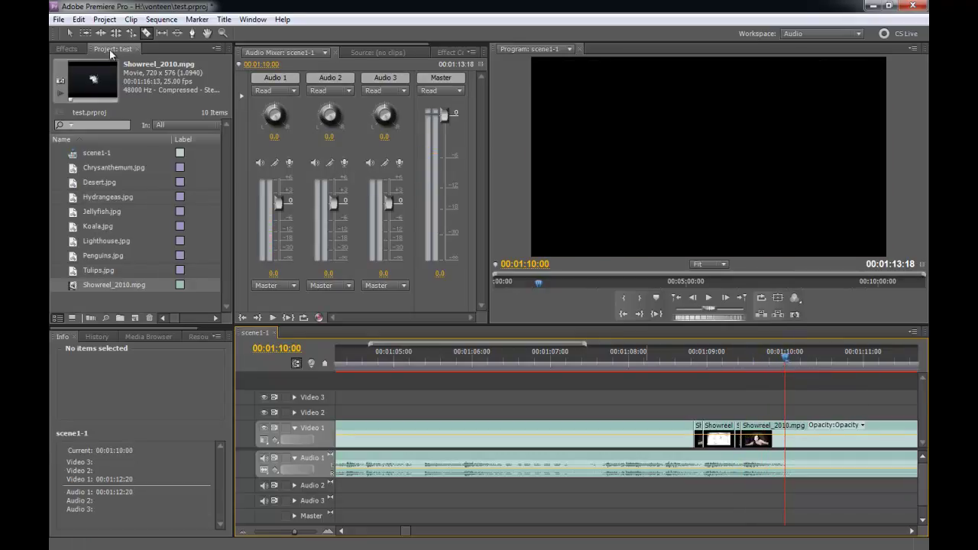
click(71, 33)
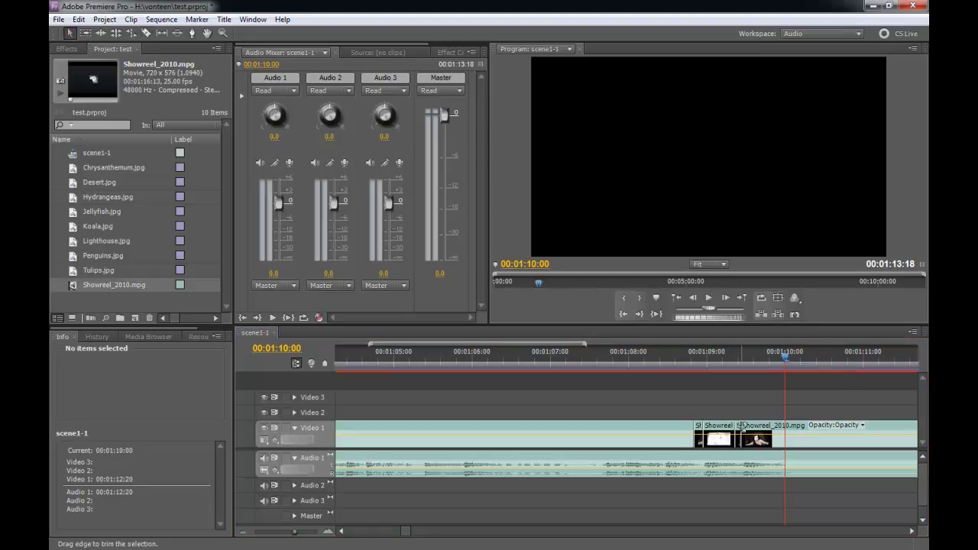
click(741, 447)
click(697, 441)
key(Delete)
click(599, 367)
key(space)
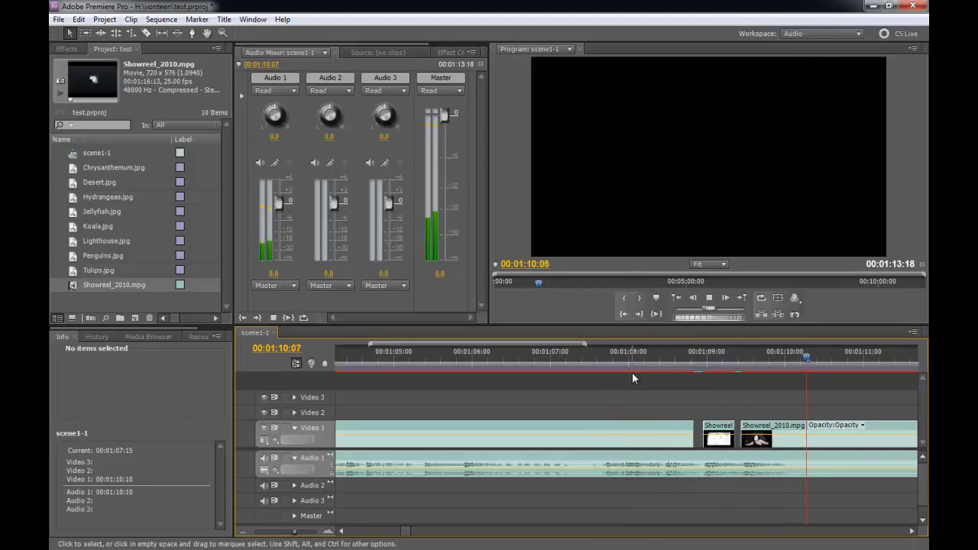
key(space)
key(ctrl+z)
key(ctrl+z)
key(ctrl+z)
key(ctrl+z)
Review the footage around 01:08:08, zoom the timeline, and park the playhead at 01:08:11.
drag(715, 367, 678, 373)
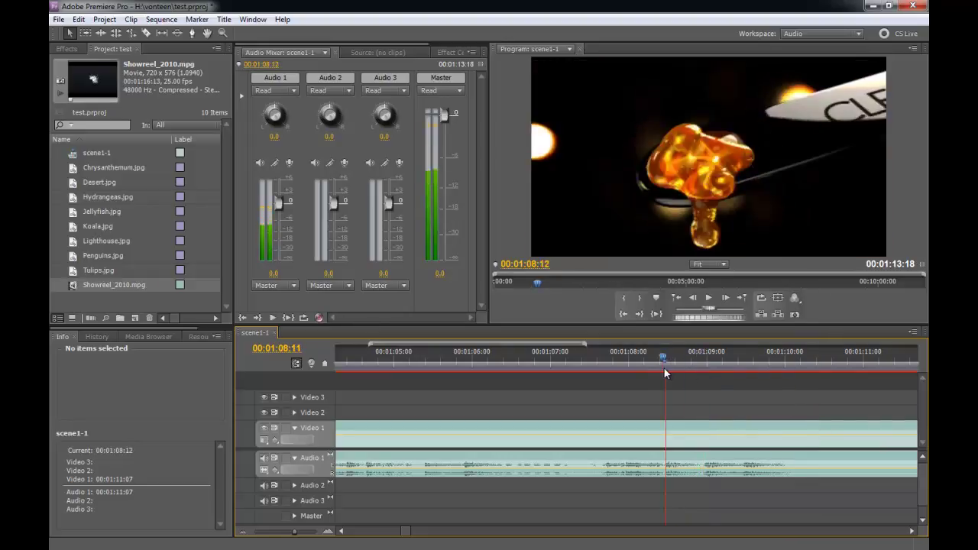
key(space)
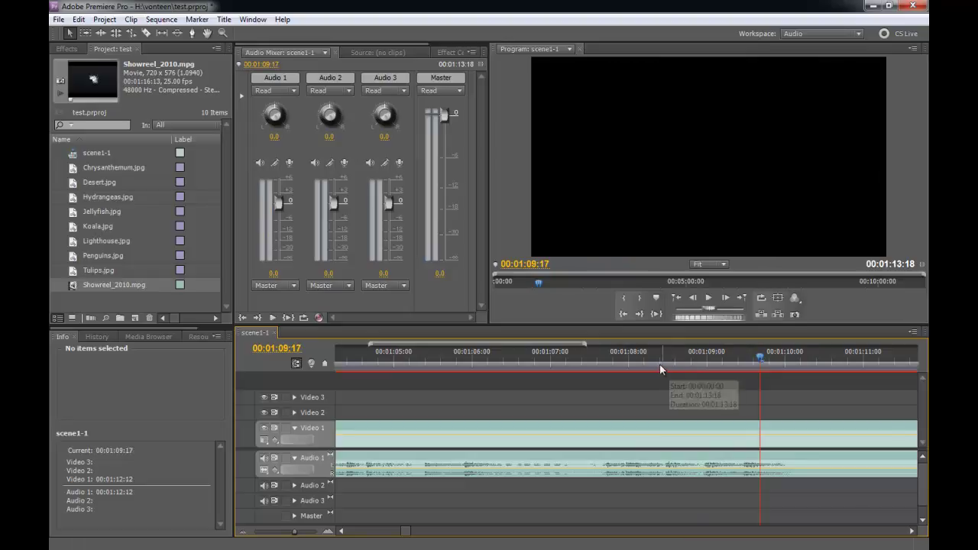
click(659, 365)
mouse_move(661, 366)
mouse_down()
mouse_move(677, 367)
mouse_move(666, 368)
mouse_up()
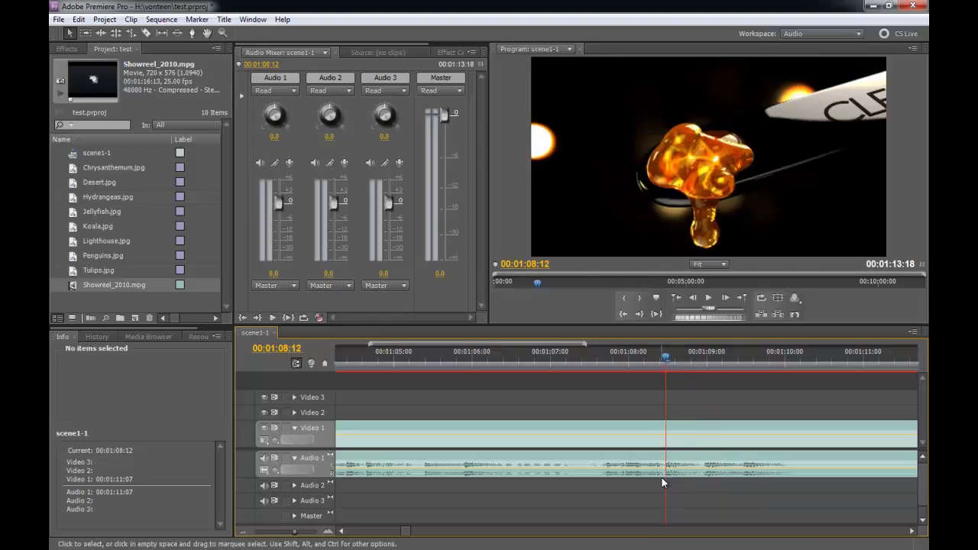
click(328, 531)
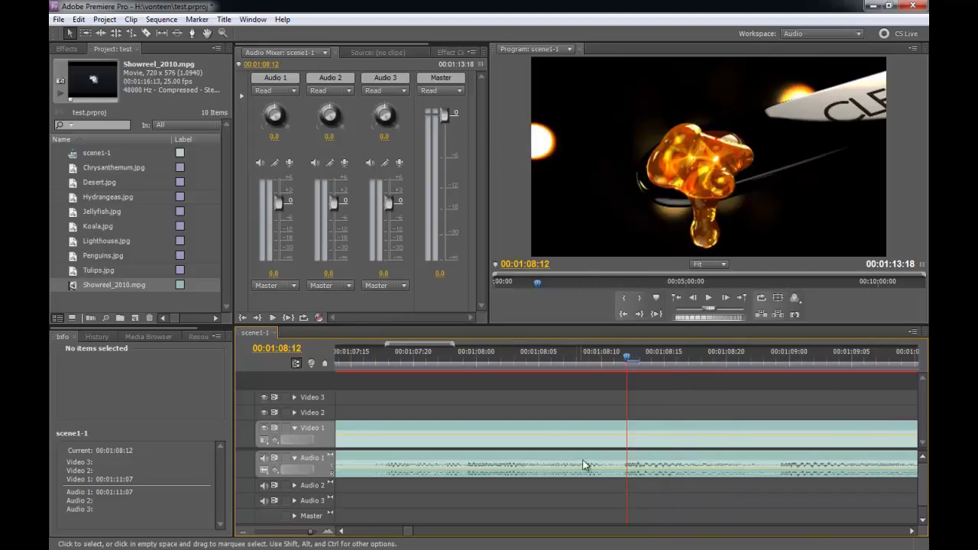
click(300, 530)
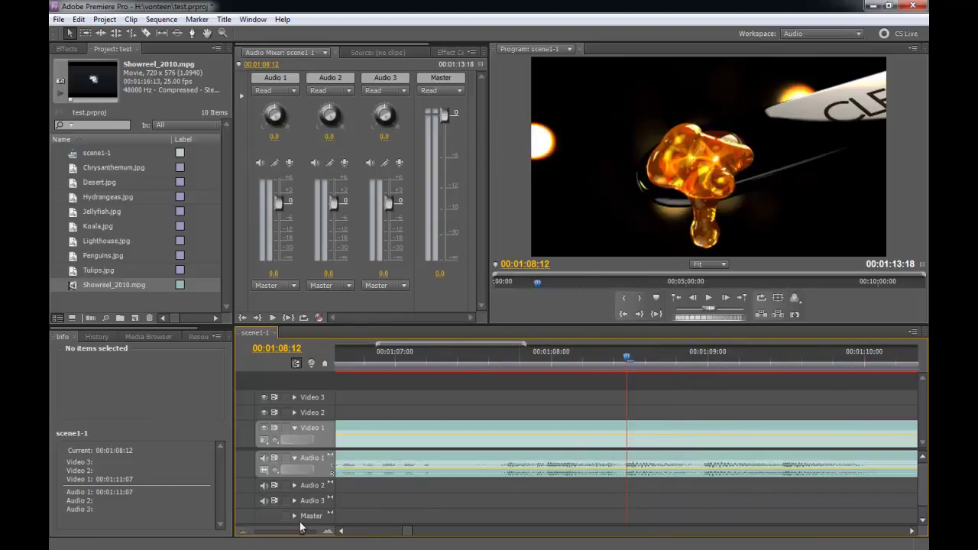
click(620, 362)
Razor the Video 1 clip at 01:08:11, 01:08:16 and near 01:09:11.
key(c)
click(639, 361)
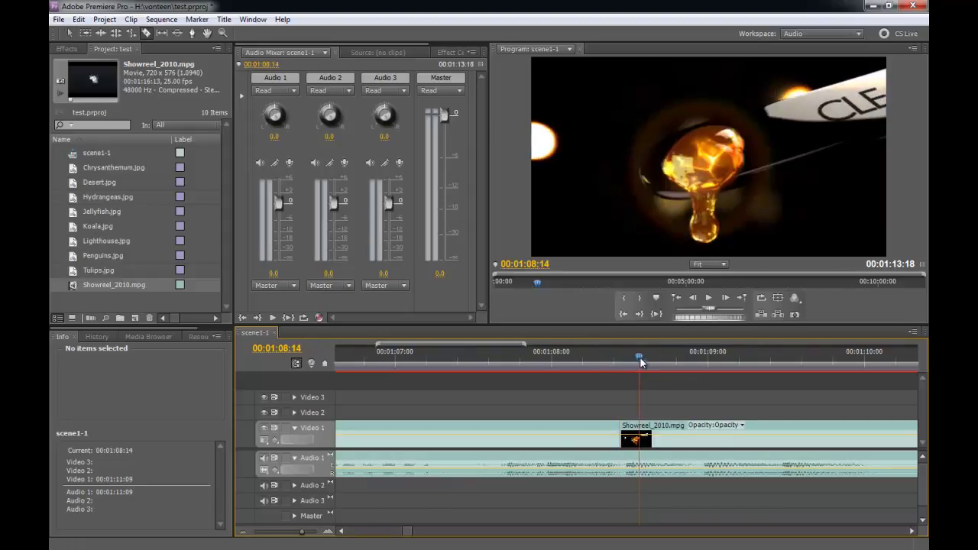
drag(641, 363, 650, 360)
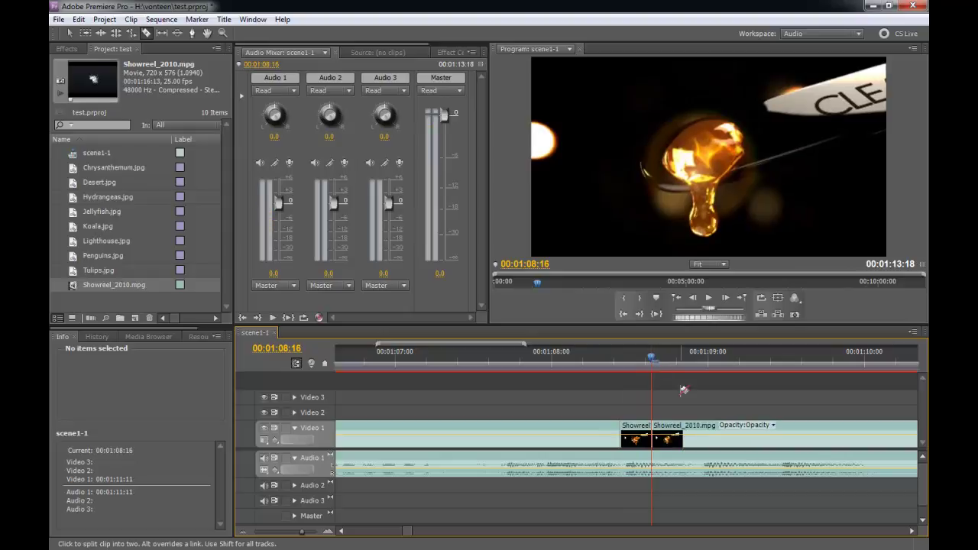
click(700, 362)
click(702, 434)
drag(718, 364, 807, 362)
click(785, 432)
Delete the two short Video 1 pieces, leaving gaps.
key(v)
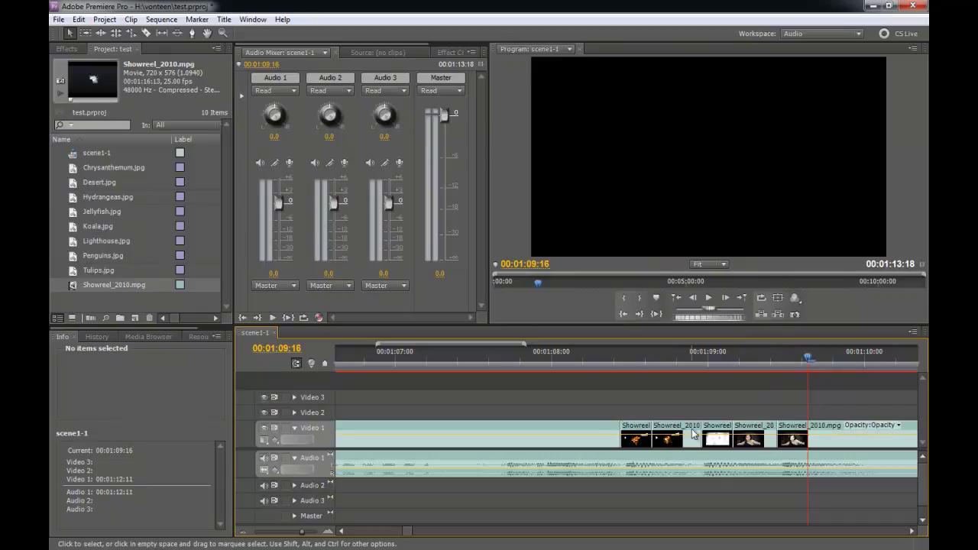
click(636, 439)
key(Delete)
click(717, 440)
key(Delete)
Zoom out and play from 01:08:01 to review the gaps.
key(space)
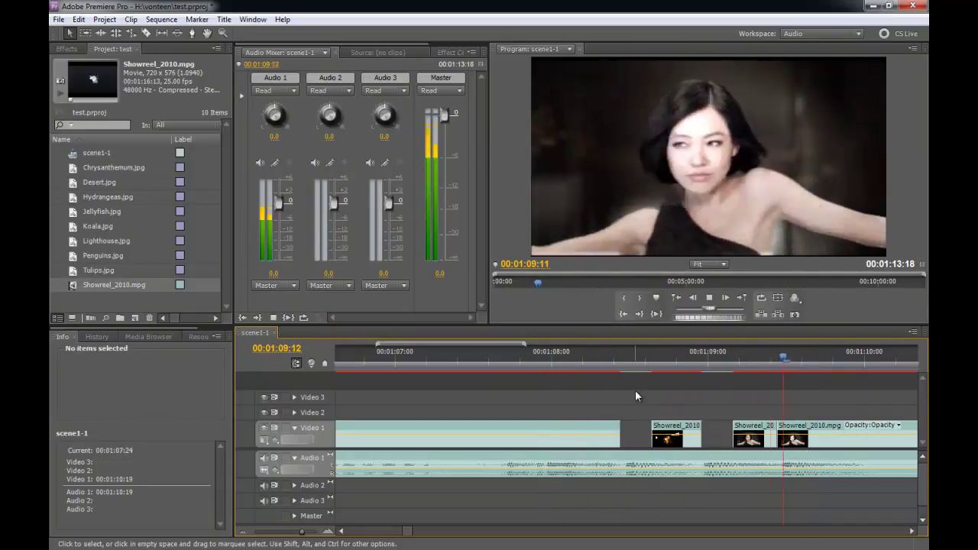
key(space)
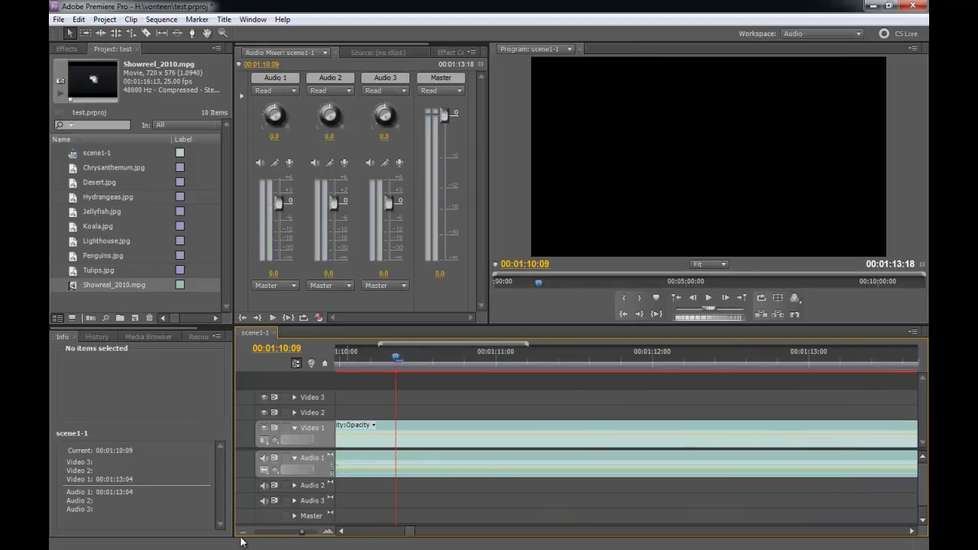
click(242, 532)
click(480, 362)
key(space)
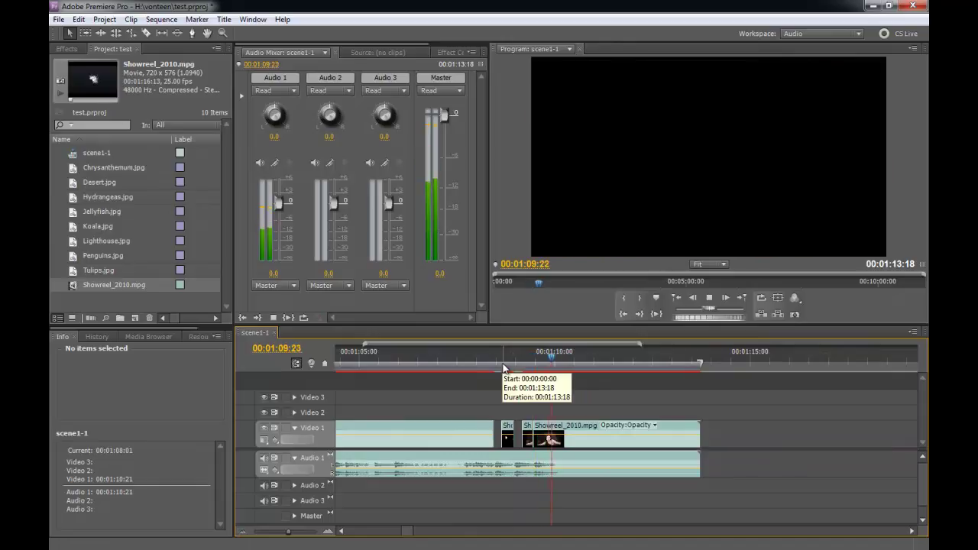
Replay the cut section from about 01:07 and zoom the timeline out to show 00:50–01:15.
key(space)
click(439, 365)
key(space)
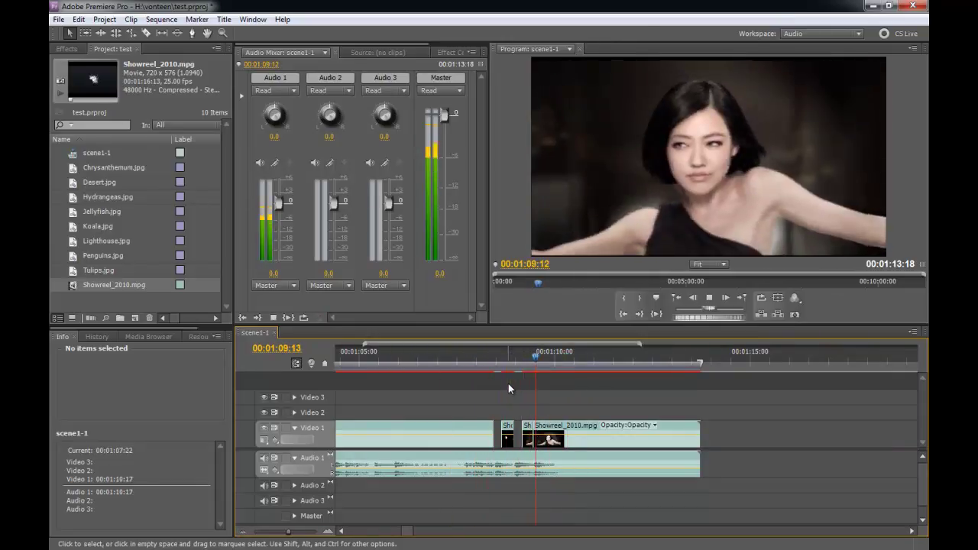
key(space)
click(329, 532)
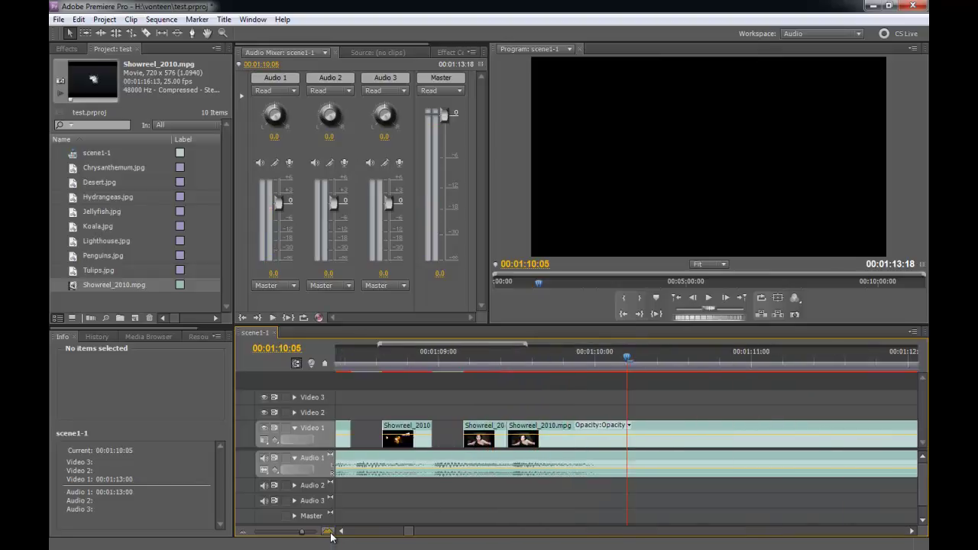
drag(405, 531, 399, 532)
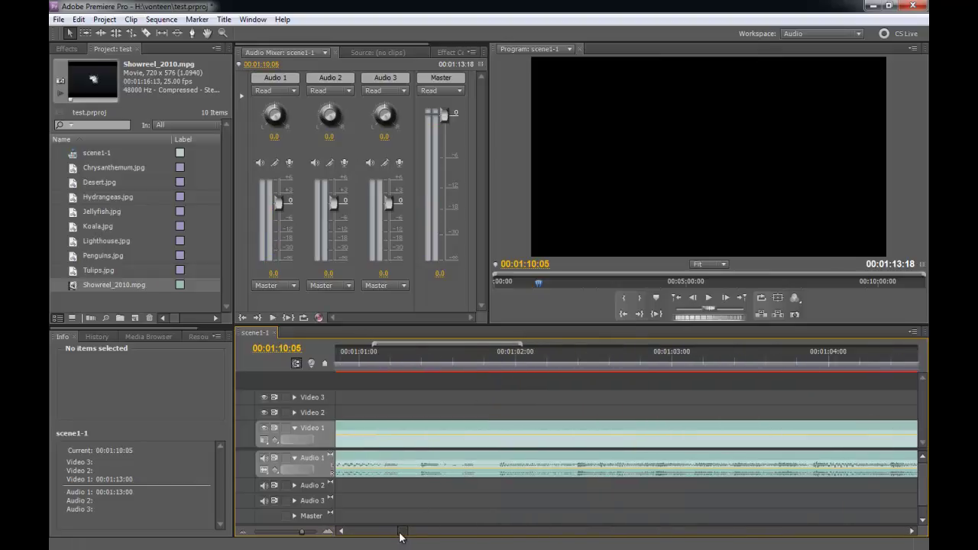
click(242, 532)
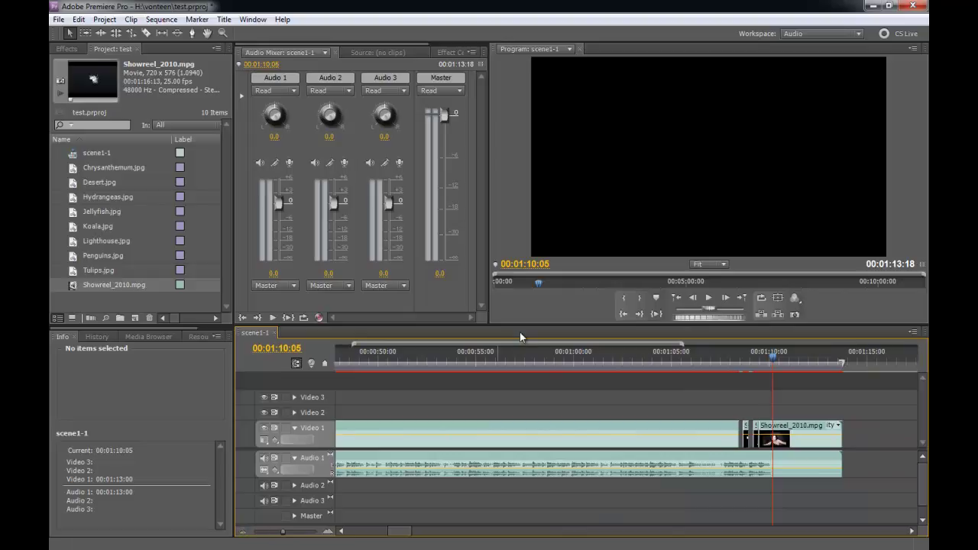
Cut the Ride to the Green shot at 00:57:06 and 00:58:02 and select the 22-frame piece.
drag(454, 365, 680, 376)
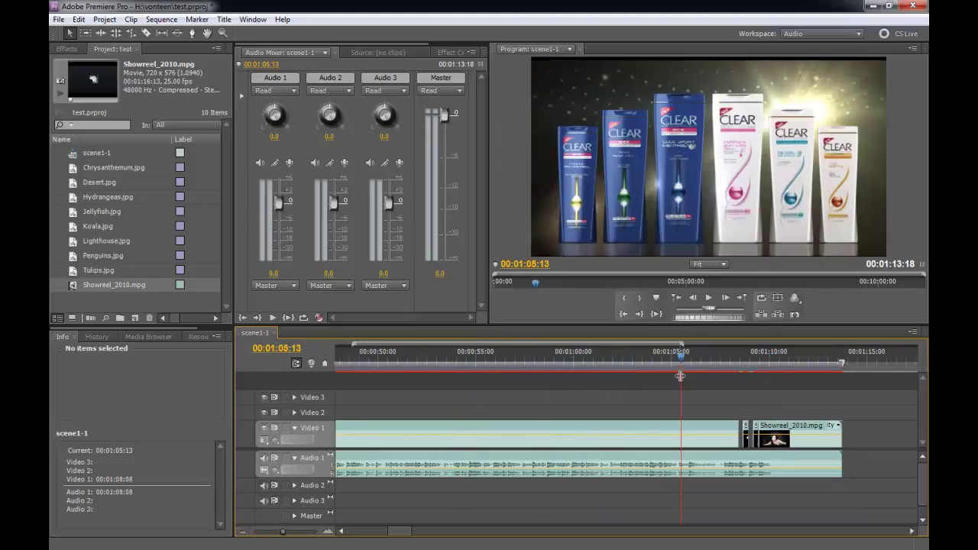
drag(680, 376, 521, 367)
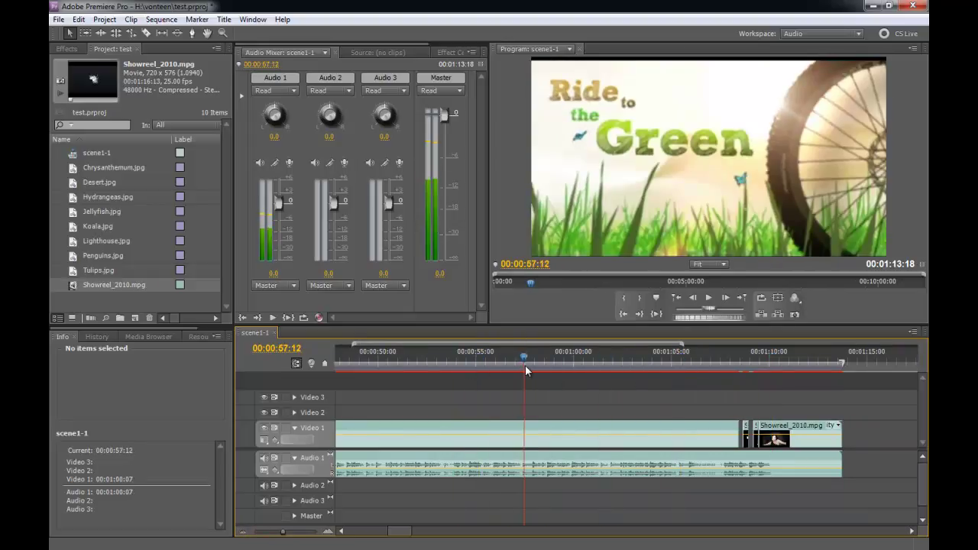
key(ctrl+k)
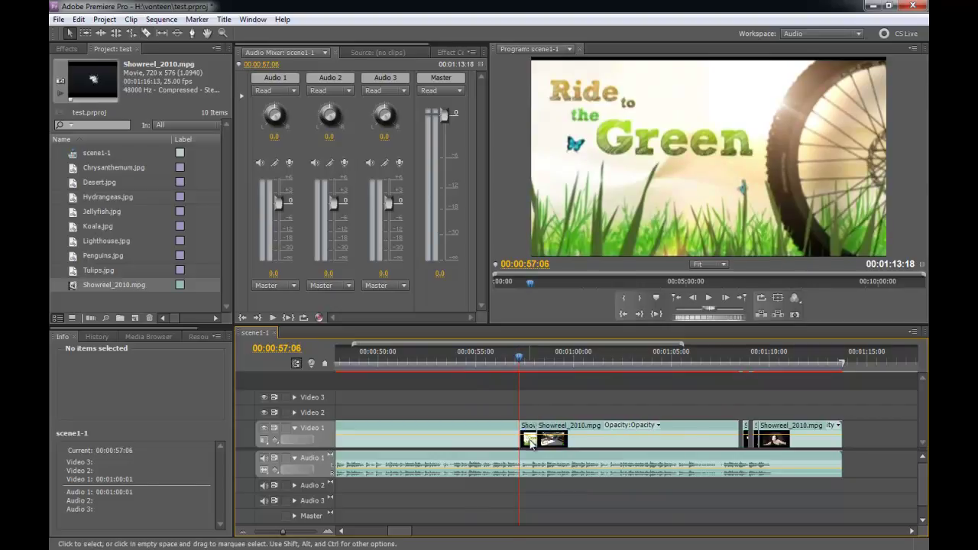
click(529, 437)
click(530, 431)
click(530, 446)
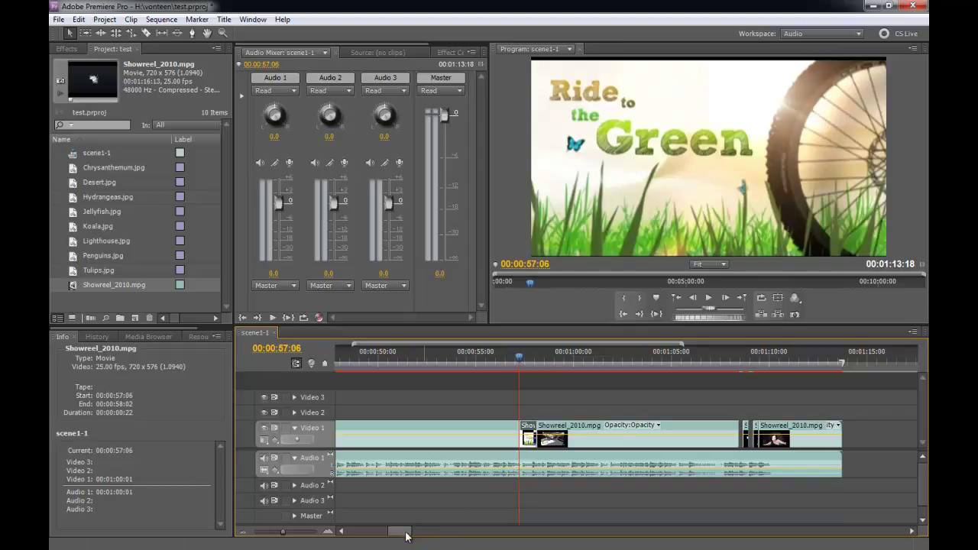
drag(403, 532, 412, 533)
click(655, 359)
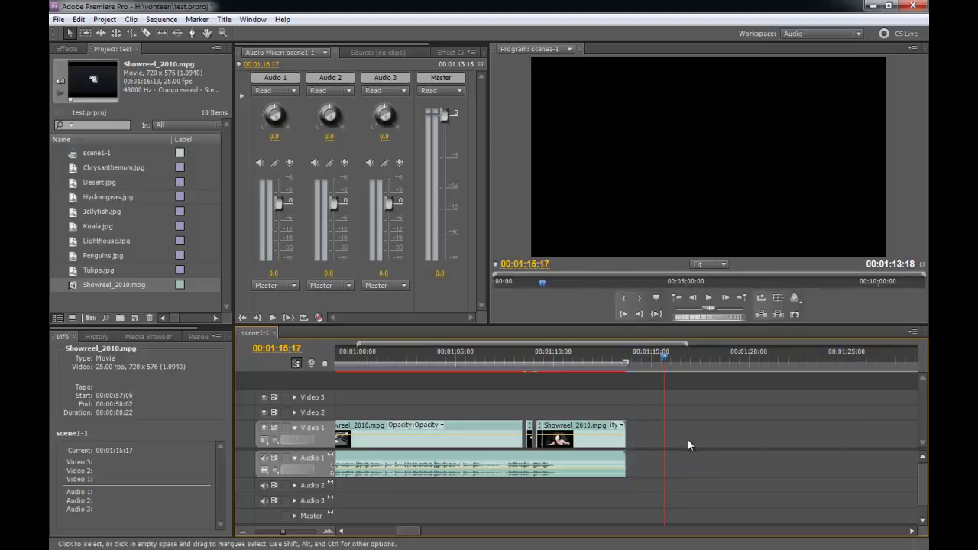
Paste the 22-frame piece and place it on Video 2 at 01:09:04, expanding that track.
key(ctrl+v)
key(=)
key(=)
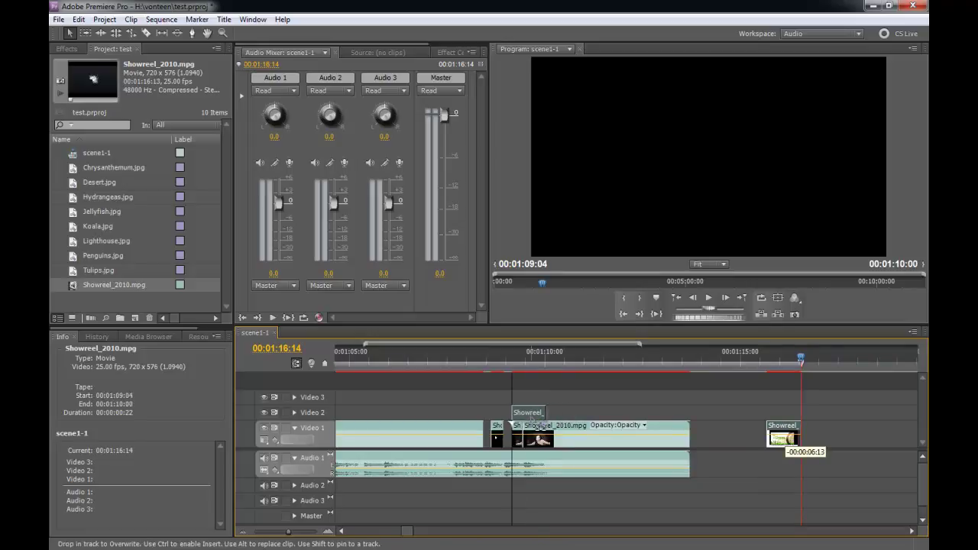
drag(787, 445, 533, 425)
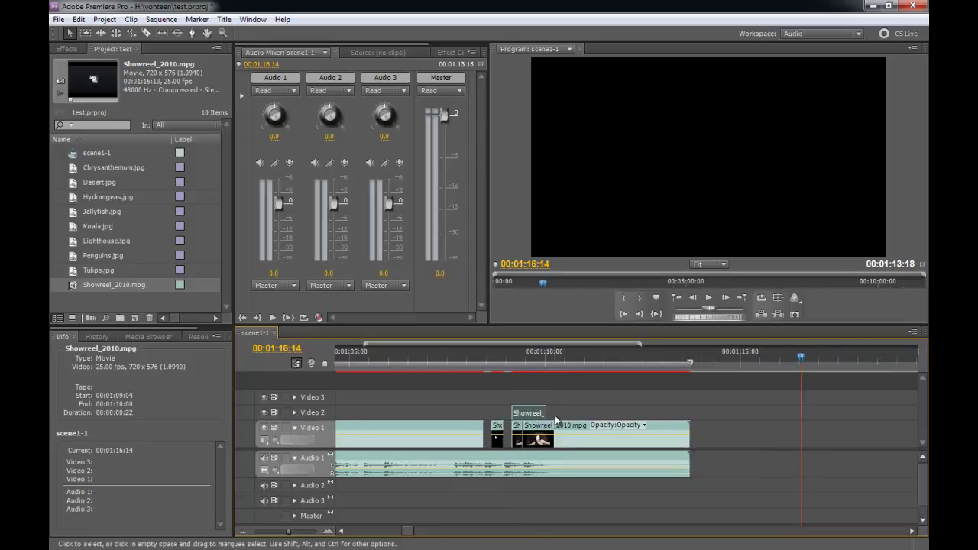
click(294, 413)
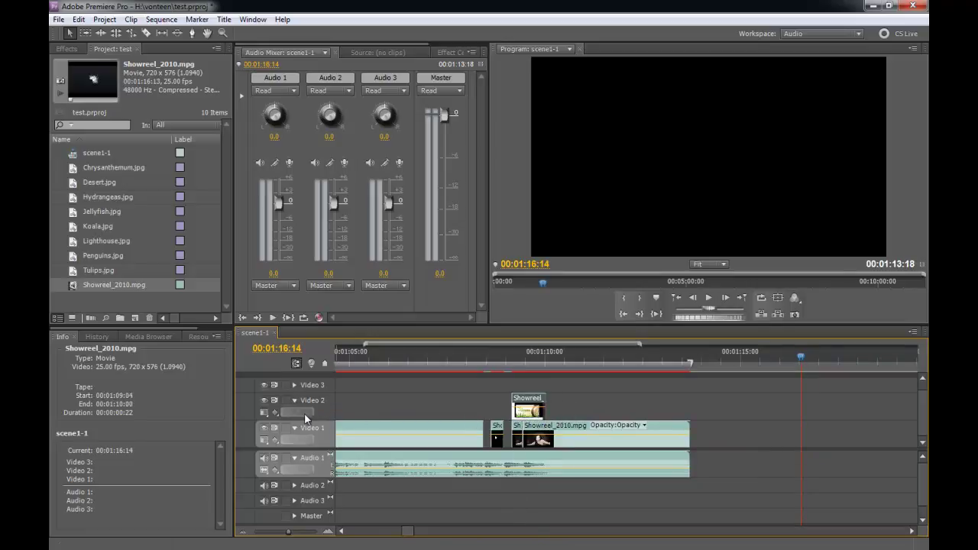
click(327, 531)
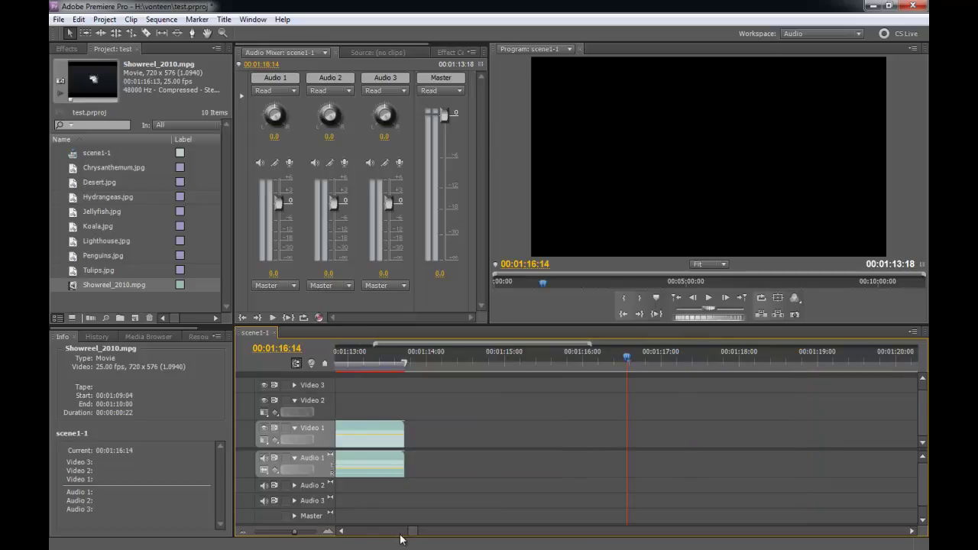
drag(413, 540, 408, 541)
Play from 01:08:01 and trim the Video 2 piece's end to about 01:09:10.
scroll(406, 536, down, 2)
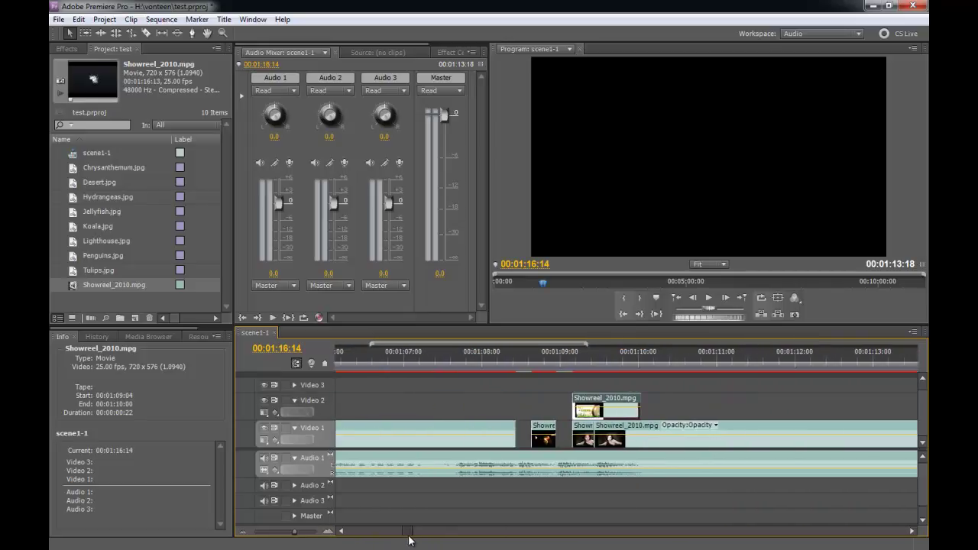
scroll(406, 536, down, 1)
drag(559, 363, 426, 381)
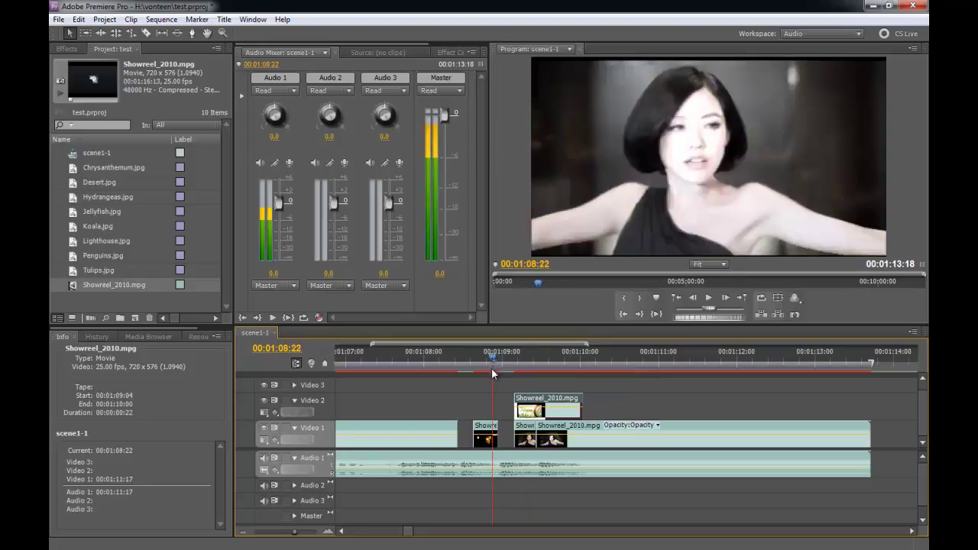
key(space)
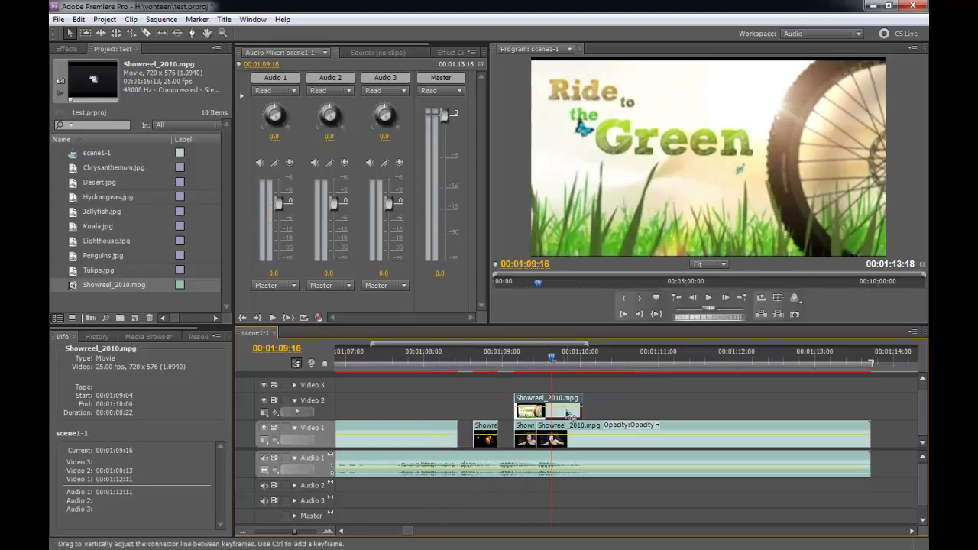
drag(580, 401, 535, 404)
Zoom, scrub and play from 01:07:17 to review the trimmed layered section.
key(j)
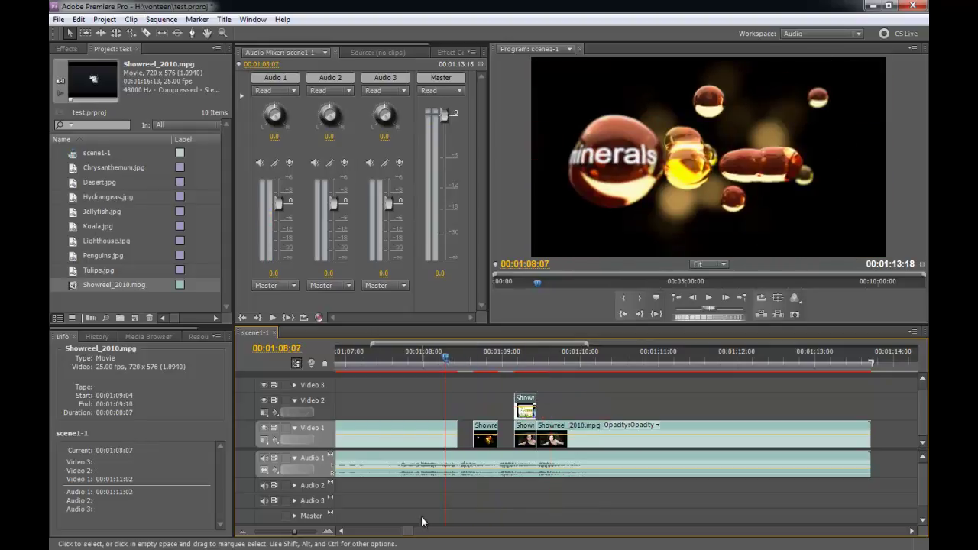
click(328, 531)
mouse_move(741, 362)
mouse_down()
mouse_move(816, 364)
mouse_move(812, 371)
mouse_up()
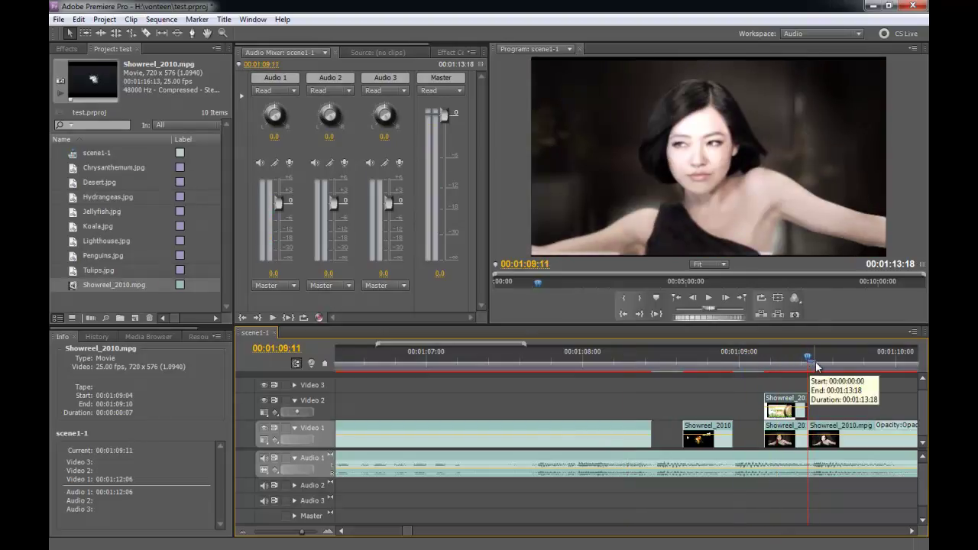
mouse_move(815, 368)
mouse_down()
mouse_move(791, 384)
mouse_move(517, 391)
mouse_up()
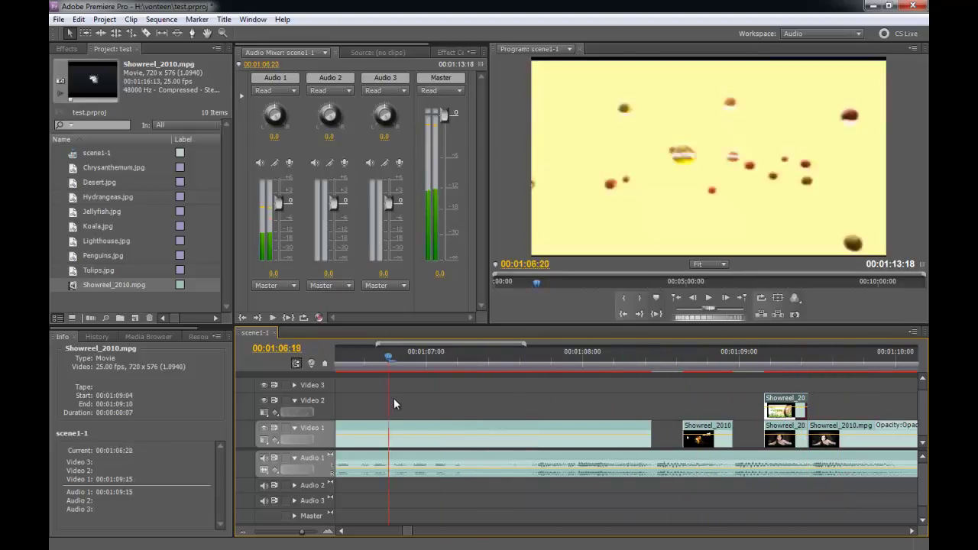
drag(517, 393, 537, 406)
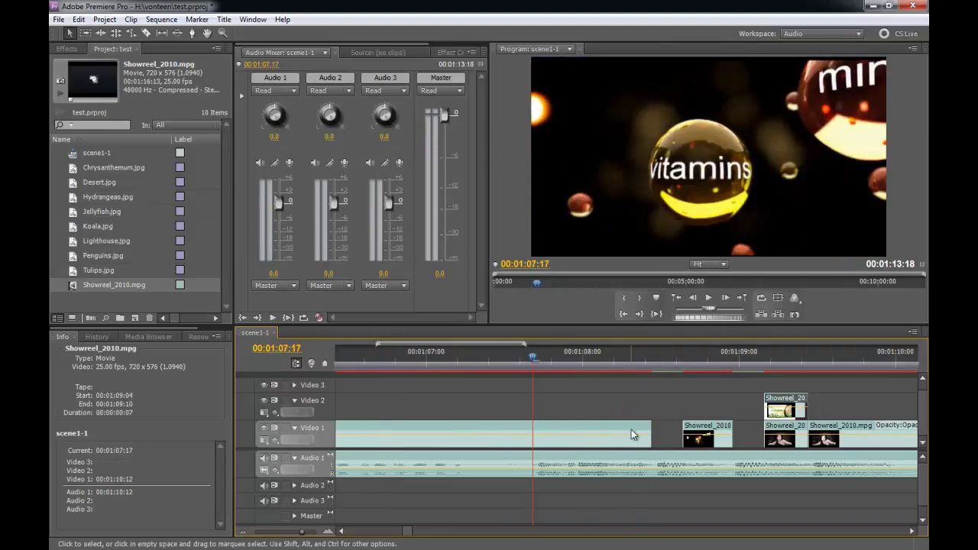
key(space)
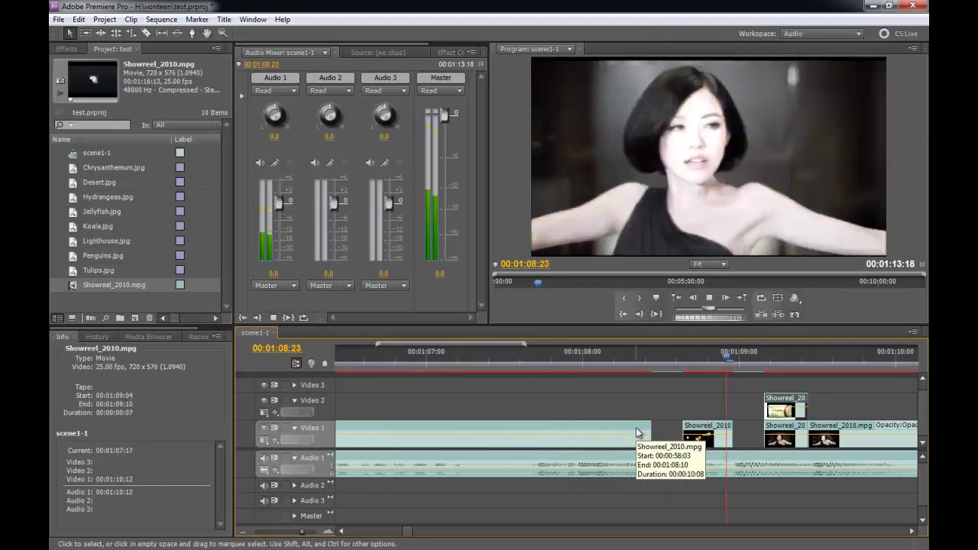
key(space)
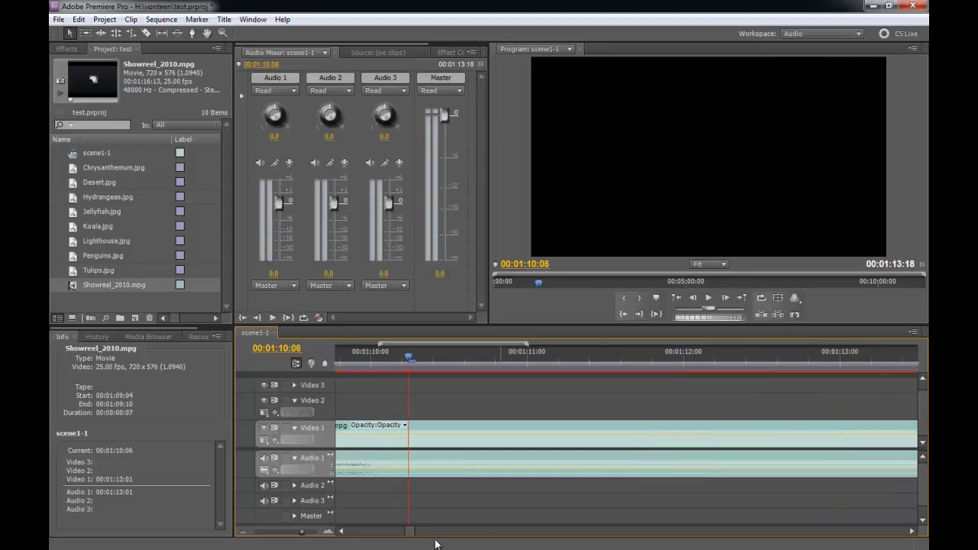
scroll(409, 533, up, 3)
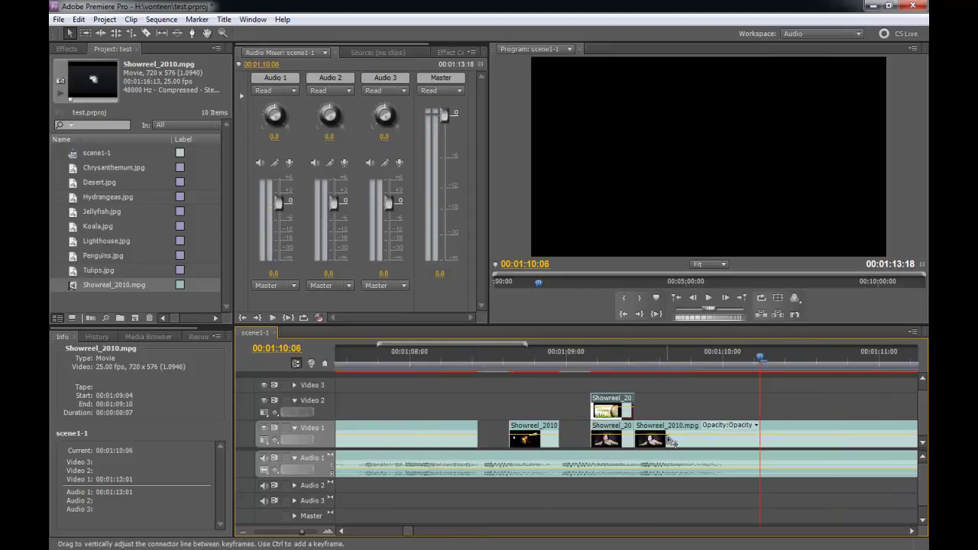
Split the showreel on Video 1 at 00:37:01 with the Razor tool.
click(243, 530)
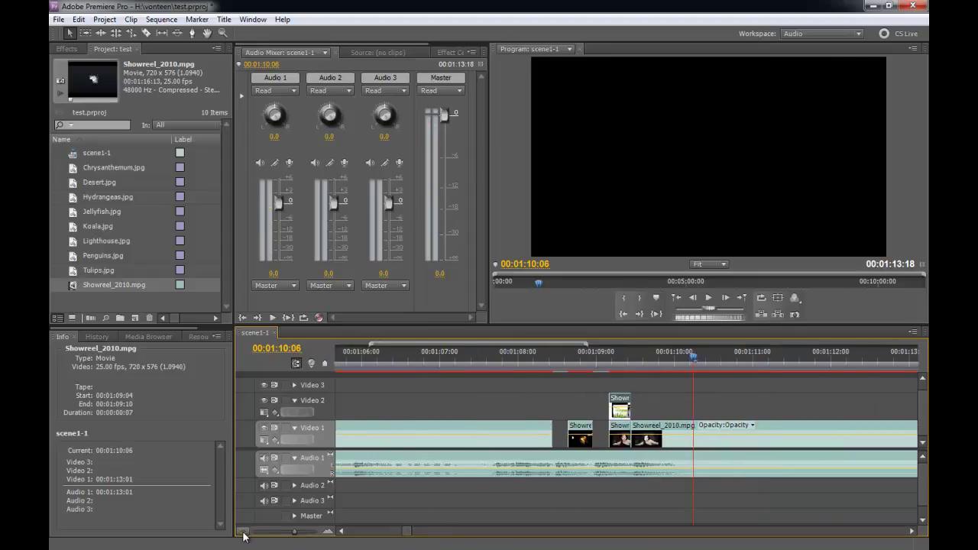
click(244, 531)
drag(399, 535, 384, 535)
mouse_move(486, 363)
mouse_down()
mouse_move(414, 364)
mouse_move(442, 364)
mouse_up()
key(c)
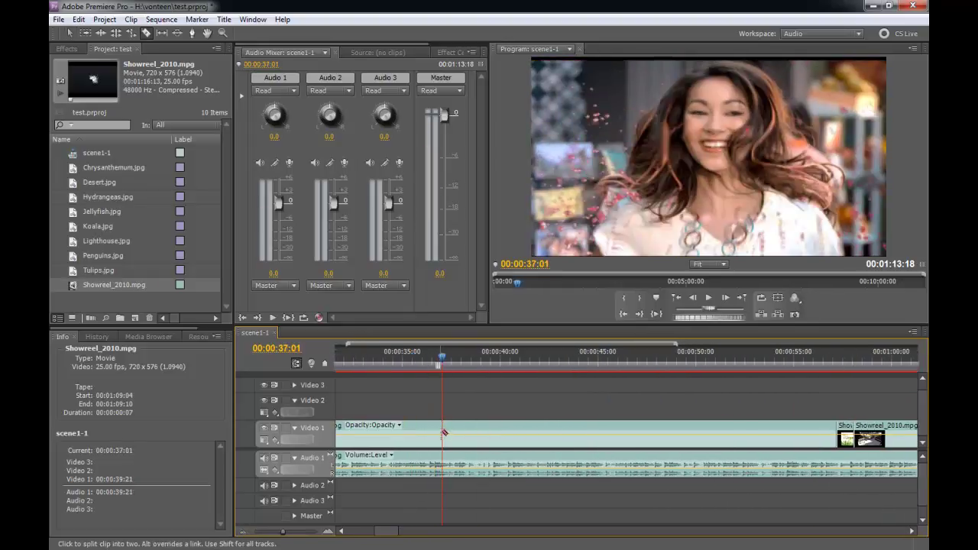
click(443, 435)
key(v)
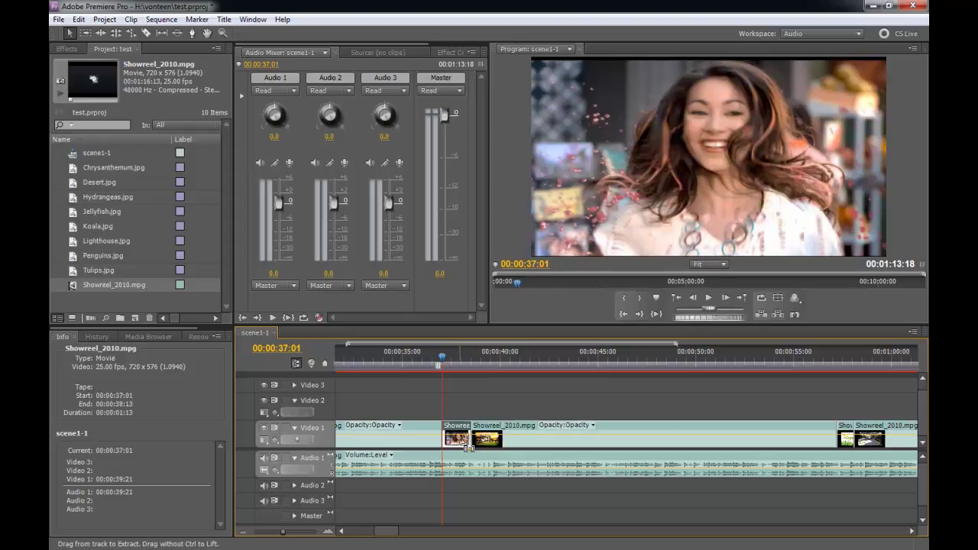
Move the last Showreel piece up to Video 2, starting near 01:09 after the first piece.
drag(372, 532, 408, 535)
key(End)
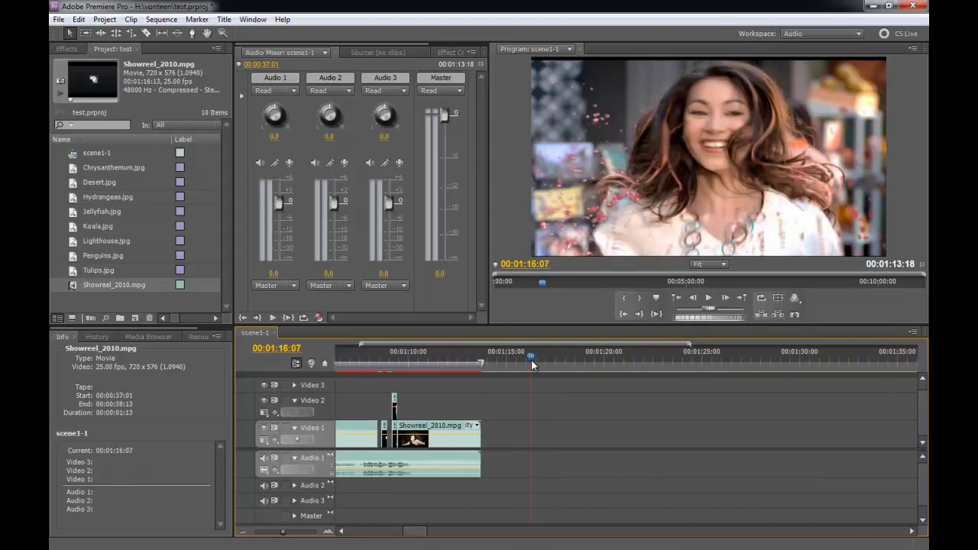
drag(544, 447, 442, 412)
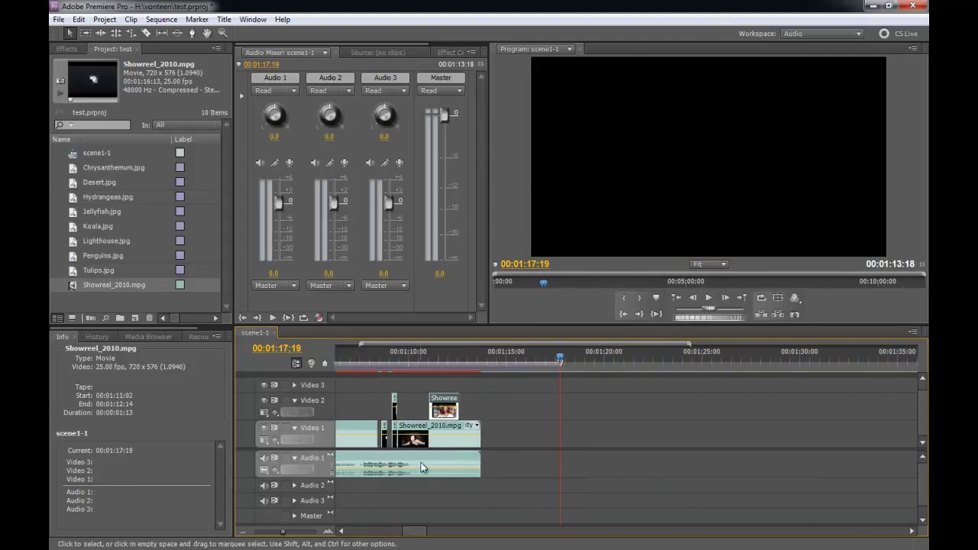
click(328, 532)
click(333, 531)
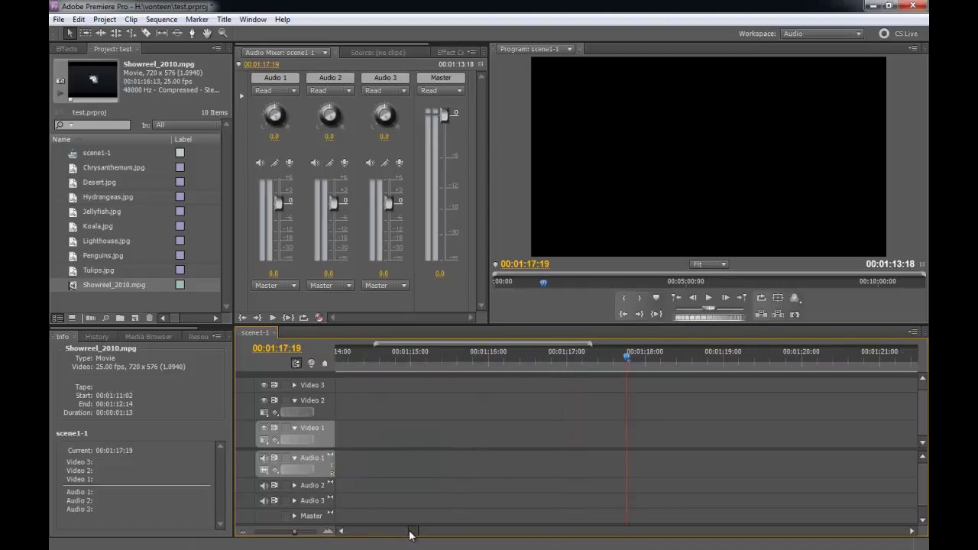
drag(409, 534, 404, 530)
drag(645, 412, 496, 412)
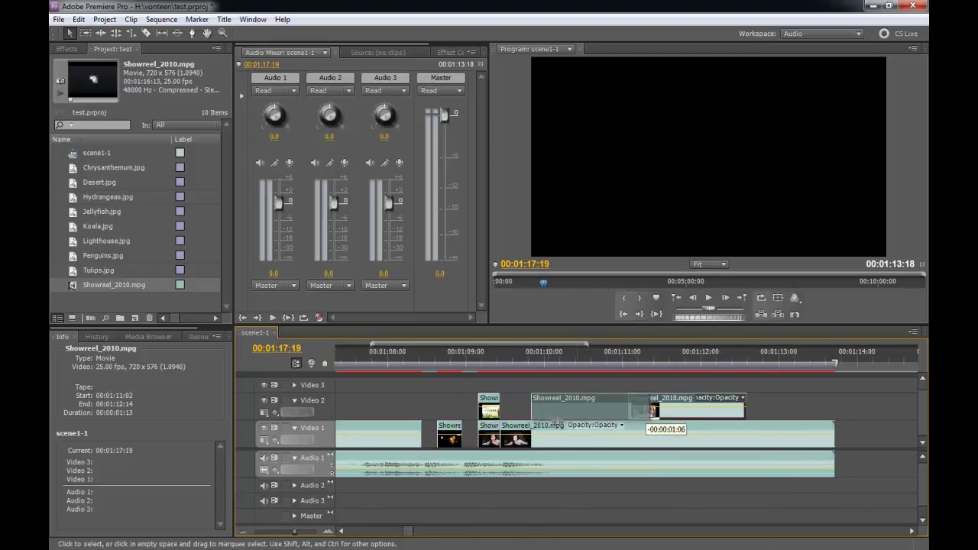
click(328, 531)
drag(412, 533, 408, 533)
drag(466, 361, 541, 373)
Razor the second Video 2 piece at 01:09:19 and delete its right part.
key(c)
click(546, 405)
key(v)
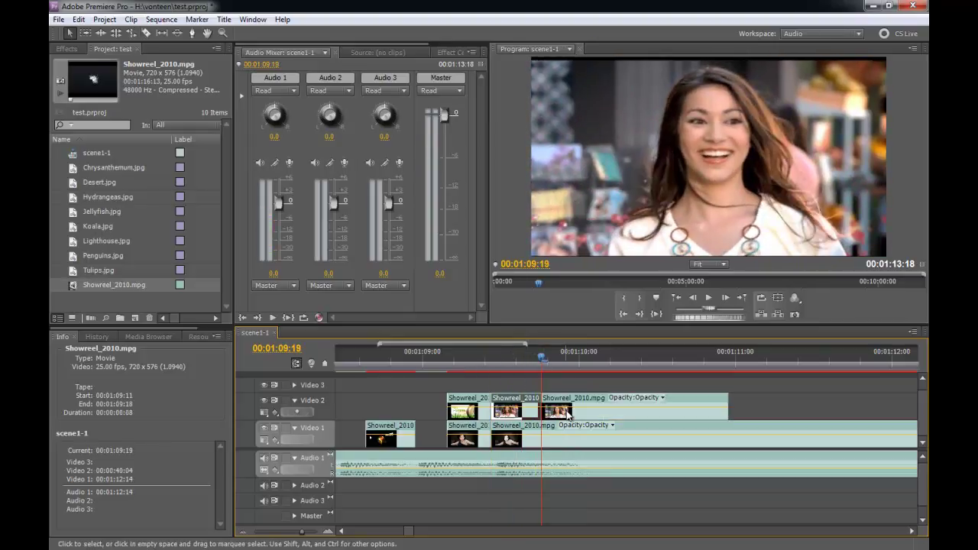
click(560, 411)
key(Delete)
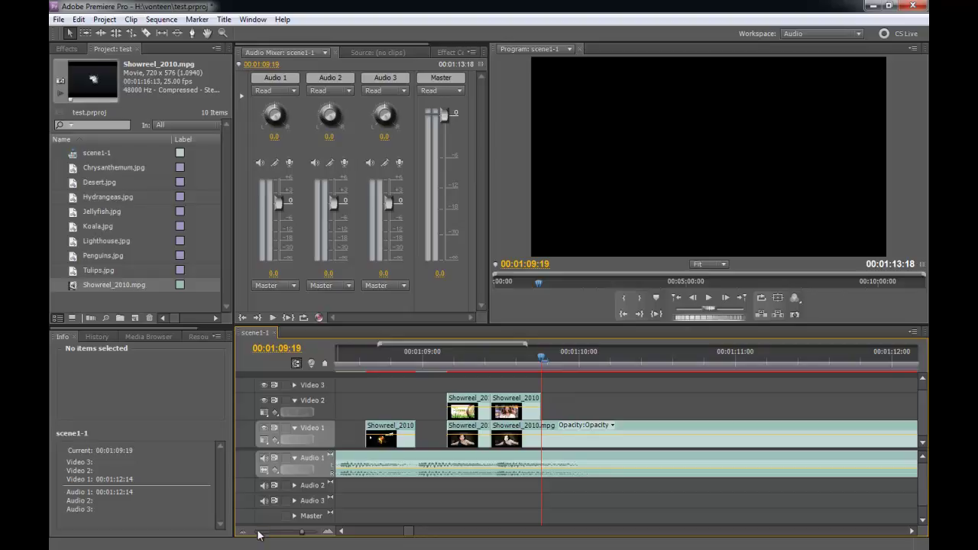
Play back the edited section from the vitamins shot to review the cut.
click(244, 531)
click(563, 356)
drag(569, 356, 406, 359)
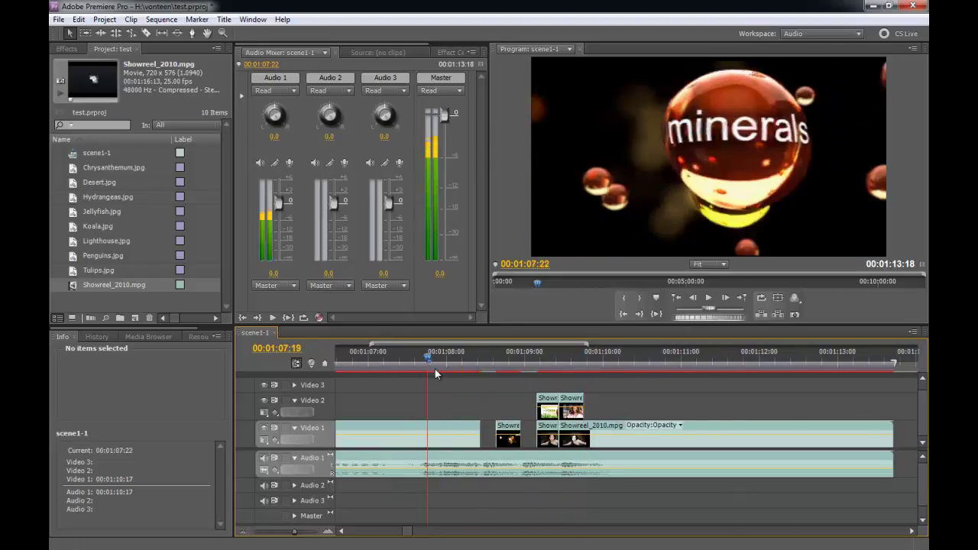
key(space)
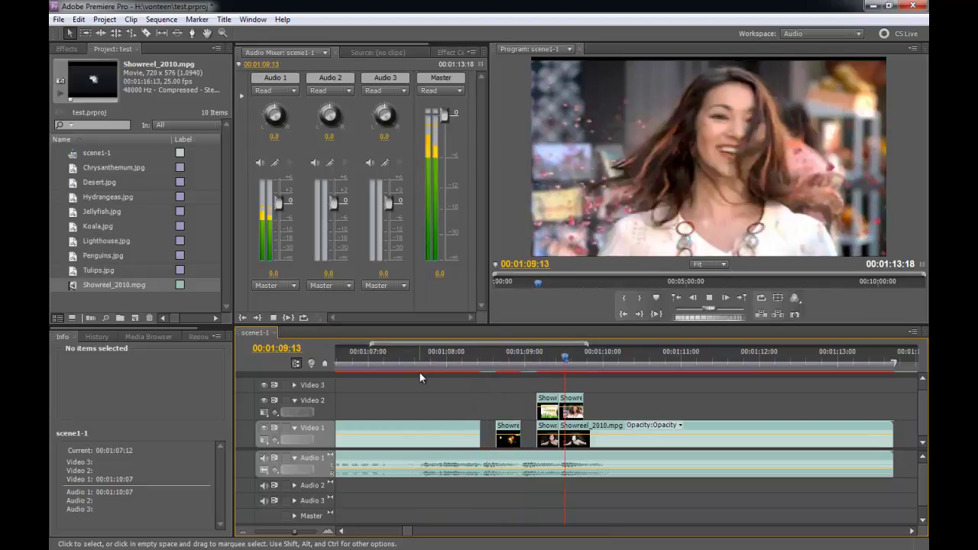
key(space)
drag(556, 364, 578, 370)
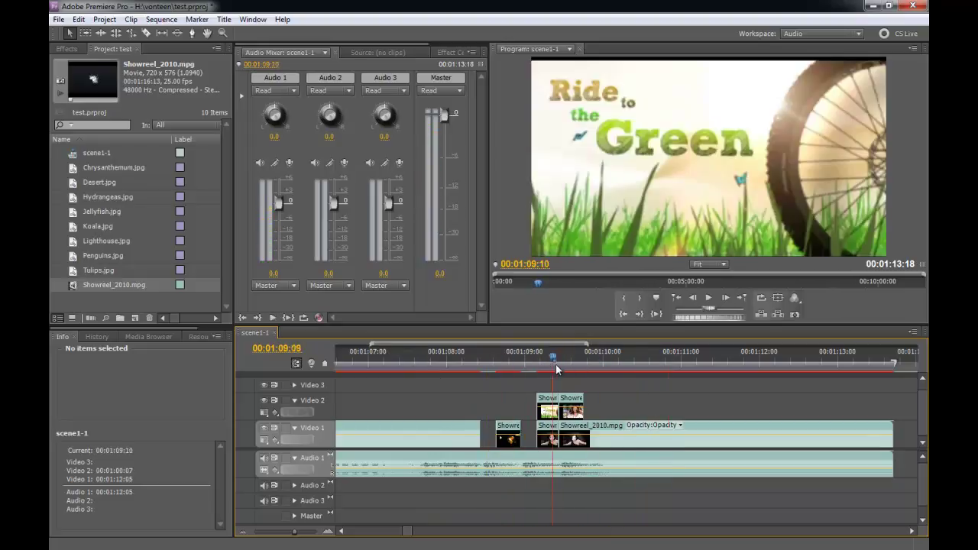
Move and trim the Video 2 piece to run 01:09:23 to 01:12:17, lasting 2:20.
drag(572, 405, 767, 402)
mouse_move(603, 362)
mouse_down()
mouse_move(681, 363)
mouse_move(669, 366)
mouse_up()
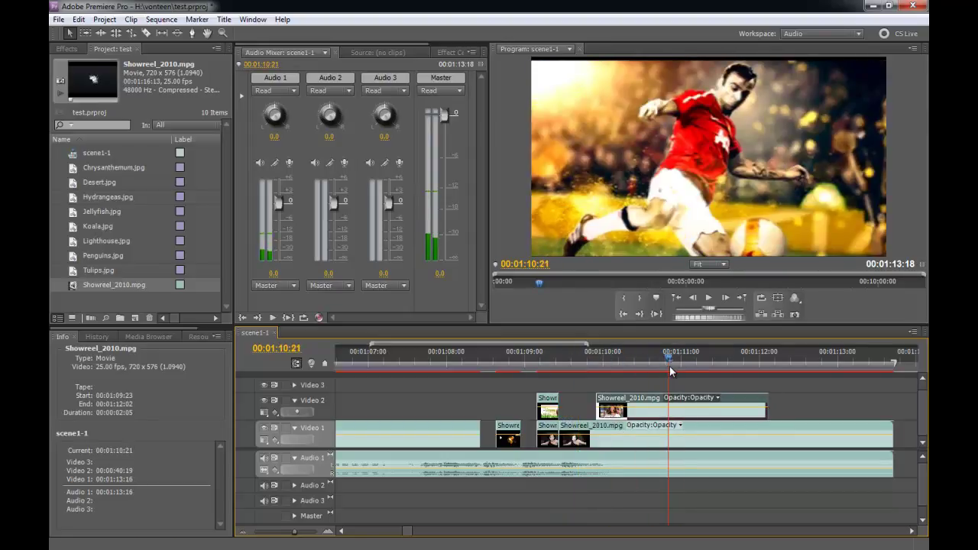
mouse_move(597, 403)
mouse_down()
mouse_move(651, 402)
mouse_move(596, 399)
mouse_up()
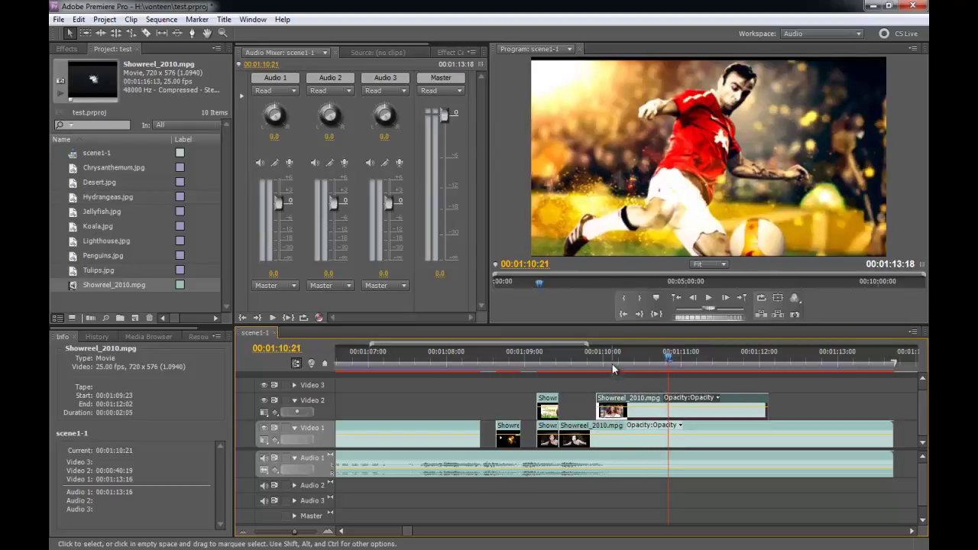
click(616, 364)
mouse_move(766, 398)
mouse_down()
mouse_move(684, 403)
mouse_move(814, 403)
mouse_up()
mouse_move(596, 399)
mouse_down()
mouse_move(560, 399)
mouse_move(597, 400)
mouse_up()
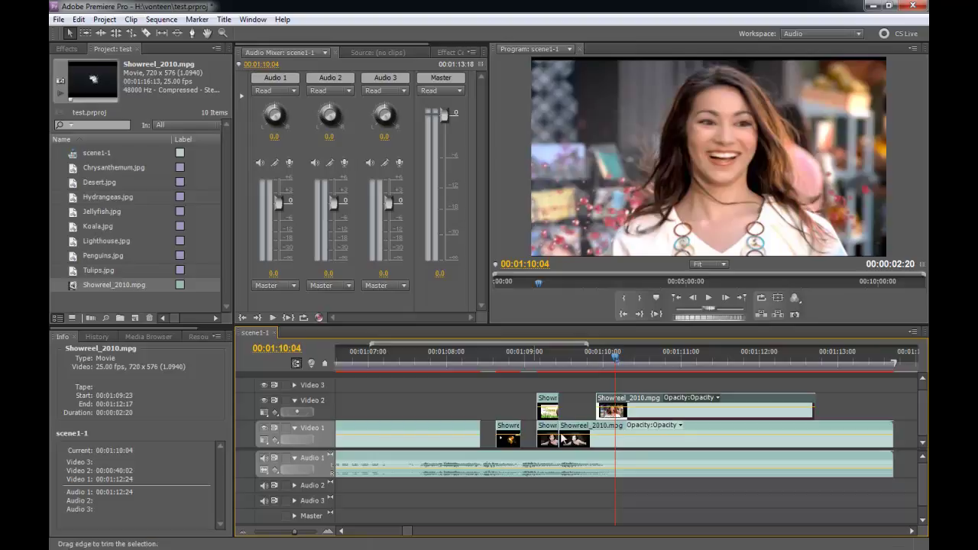
Slide the second Video 2 piece back to sit directly after the first clip.
key(equal)
drag(623, 414, 548, 415)
click(595, 357)
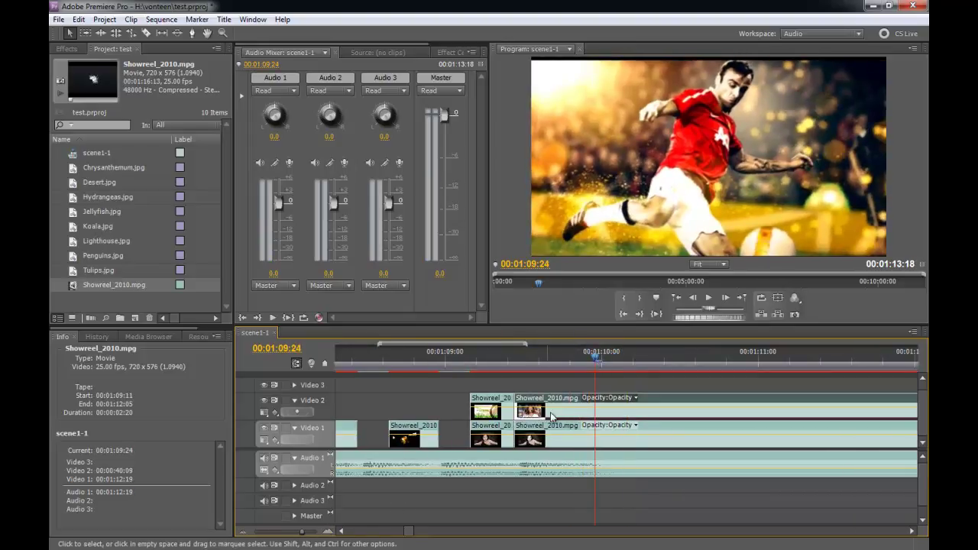
mouse_move(551, 415)
mouse_down()
mouse_move(607, 415)
mouse_move(502, 416)
mouse_up()
click(494, 370)
Razor the Video 2 piece at 01:09:16 at the footballer shot and delete the remainder.
mouse_move(493, 367)
mouse_down()
mouse_move(566, 368)
mouse_move(544, 372)
mouse_up()
key(c)
click(545, 404)
key(v)
click(687, 405)
key(Delete)
Play back the layered section from 01:08:06, then again from around 01:07.
drag(545, 359, 328, 376)
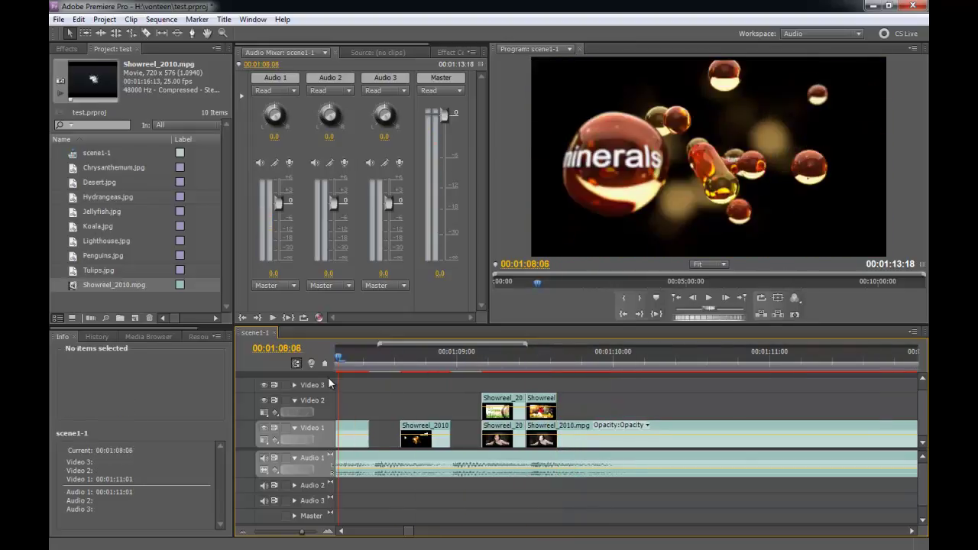
key(space)
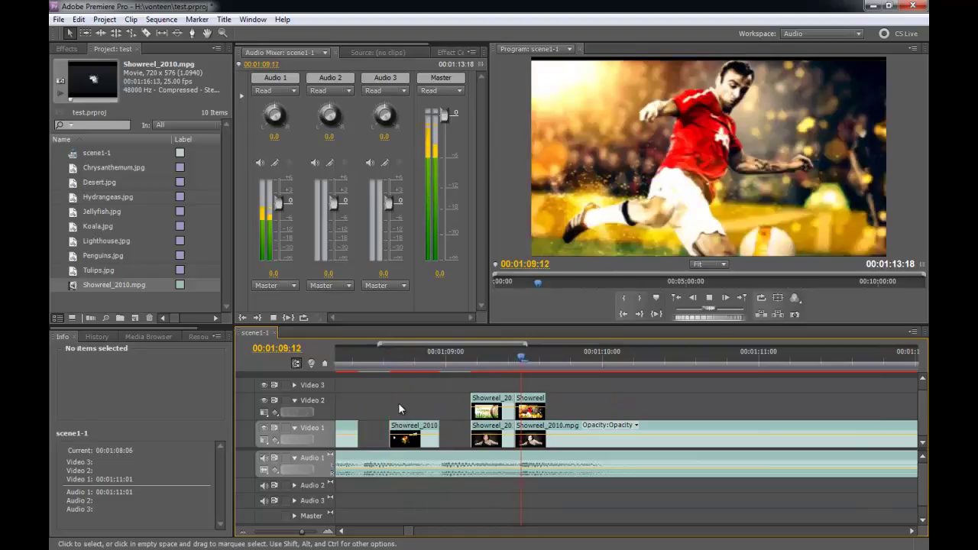
key(space)
click(244, 533)
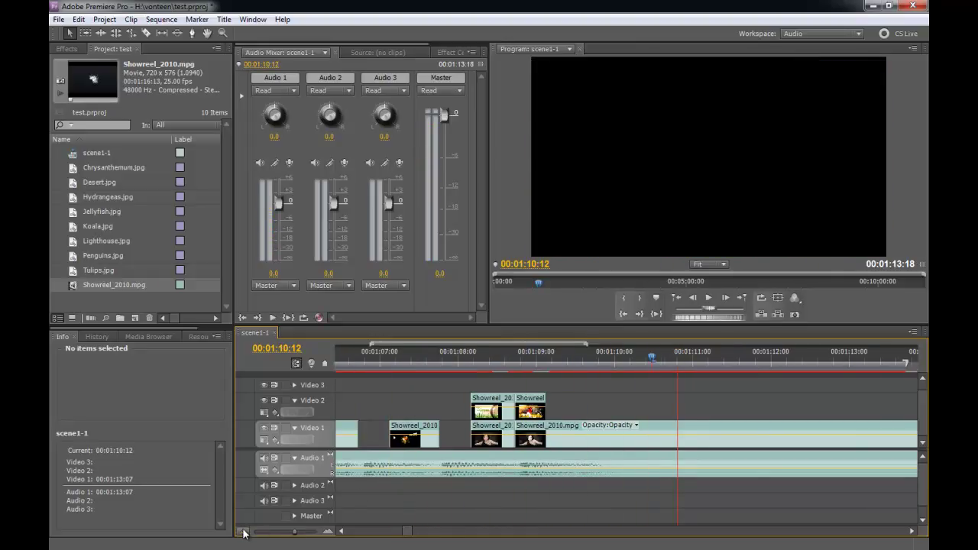
click(430, 366)
key(space)
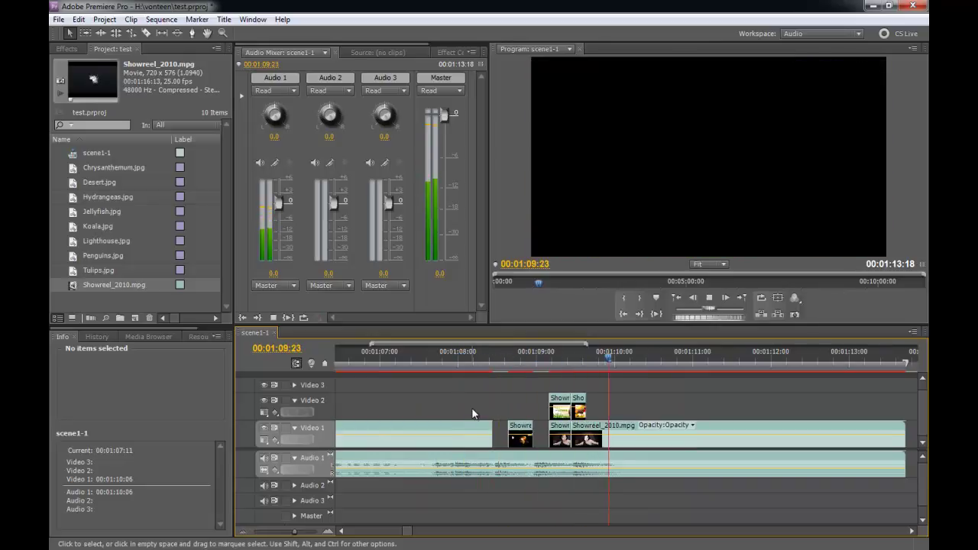
key(space)
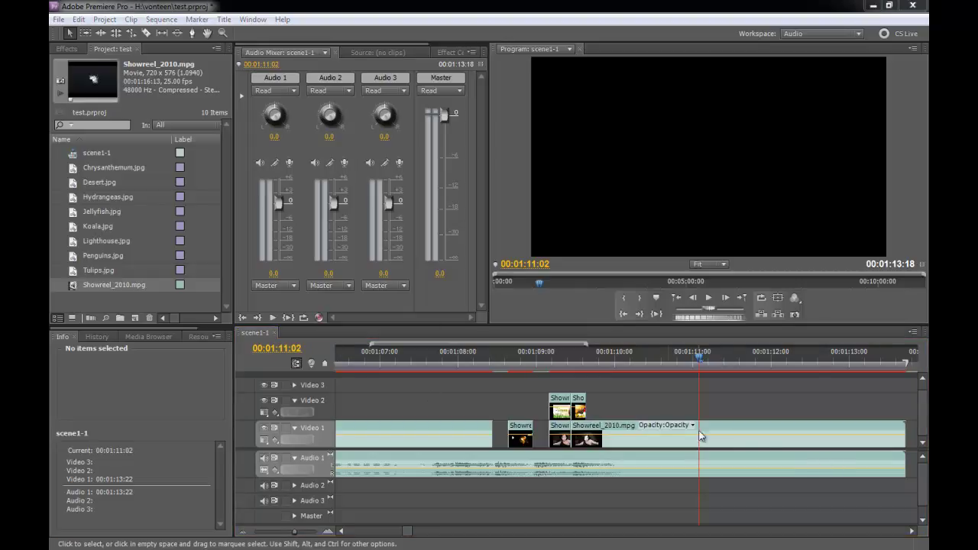
drag(524, 359, 420, 365)
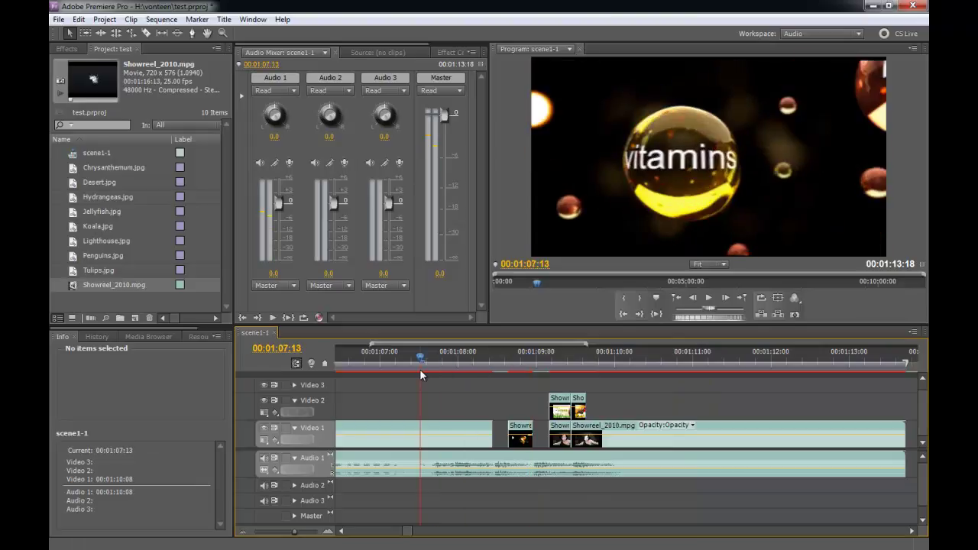